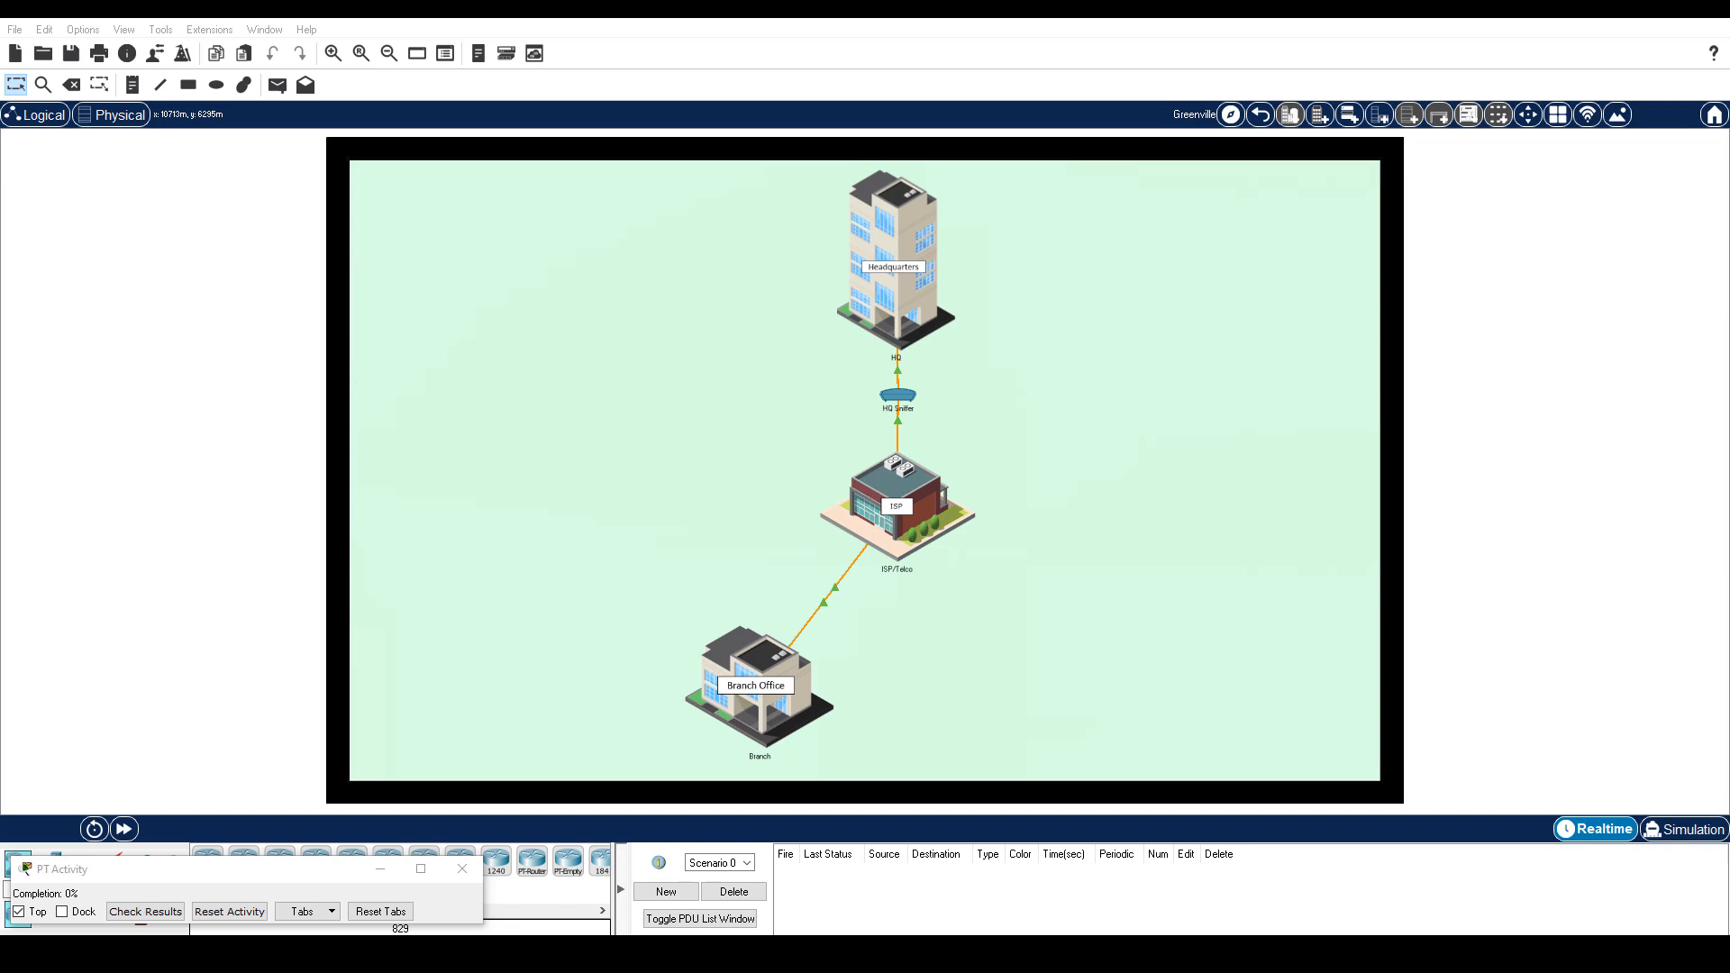
# Reset the HQ Sniffer's event filters and limit them to IPSec, ISAKMP and SMTP under Misc.
pyautogui.click(898, 396)
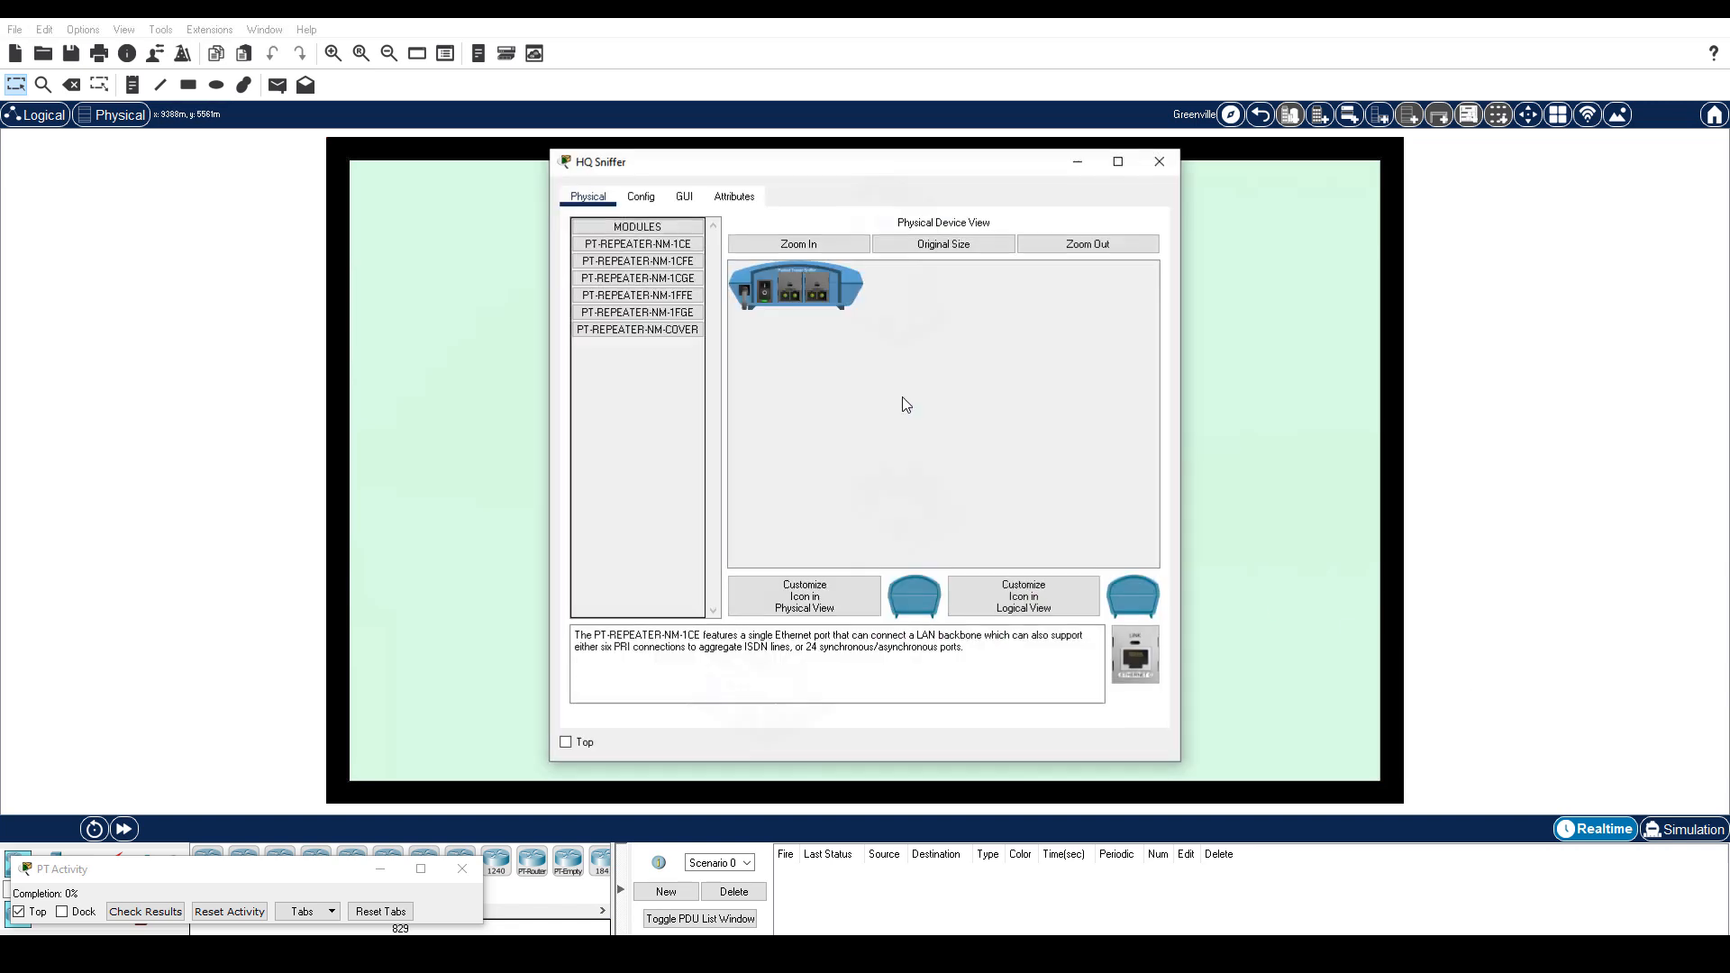
pyautogui.click(684, 197)
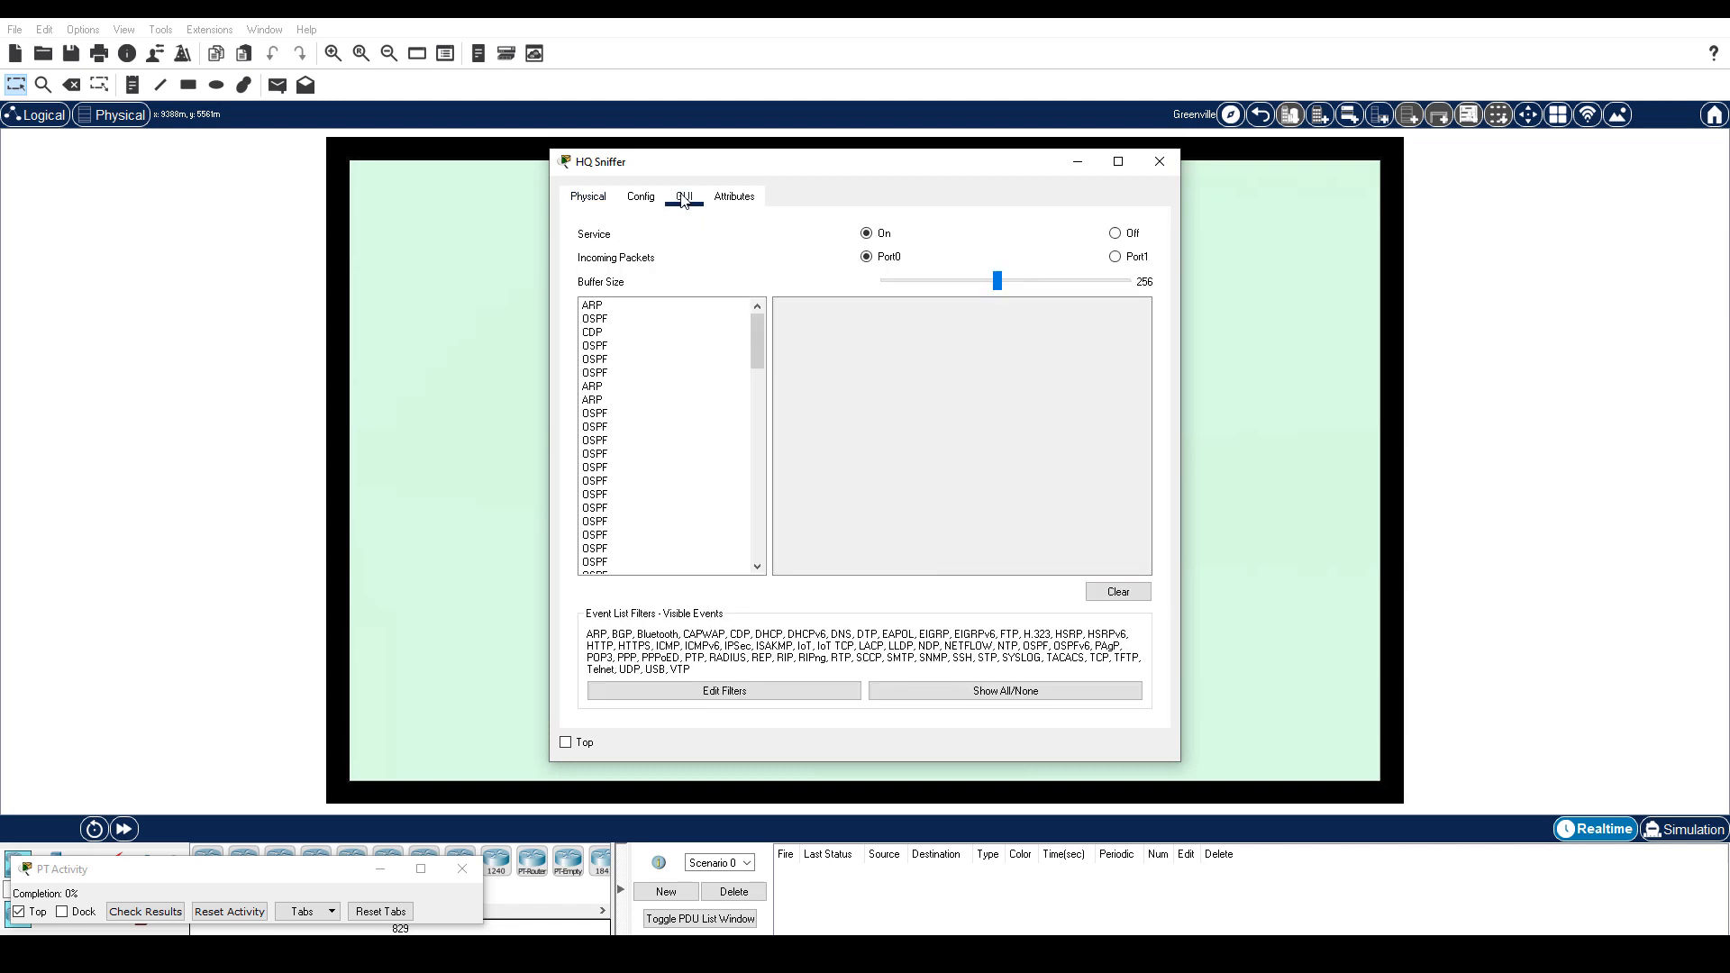
pyautogui.click(1005, 691)
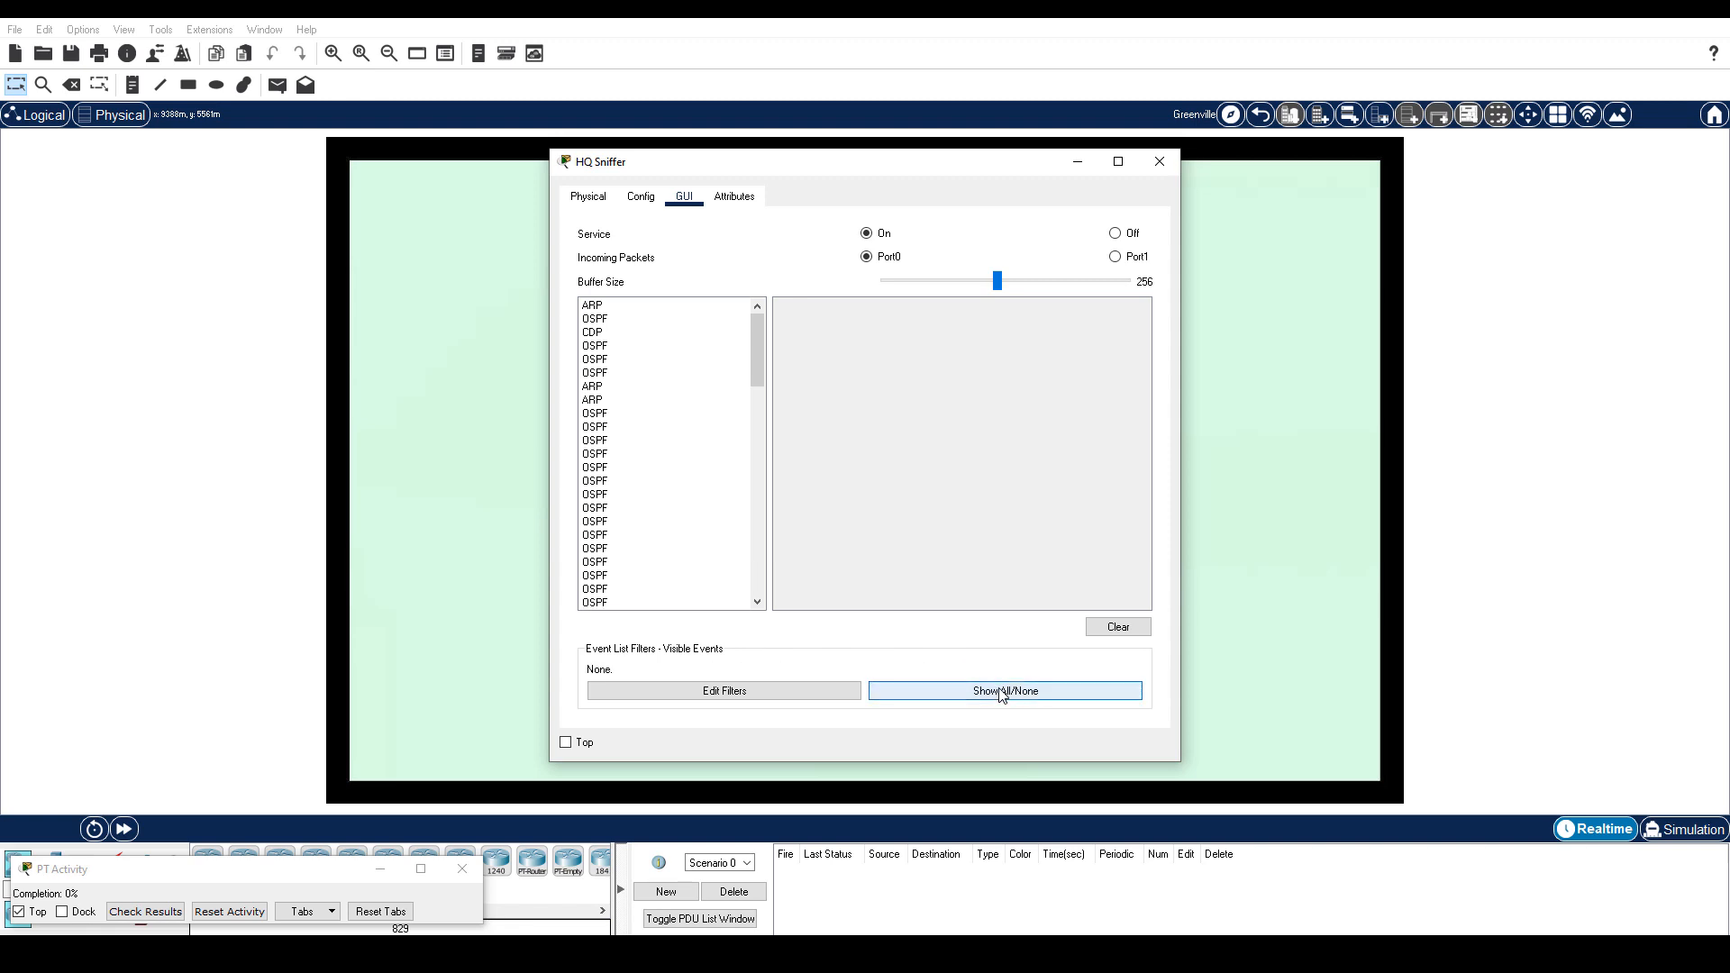
pyautogui.click(730, 692)
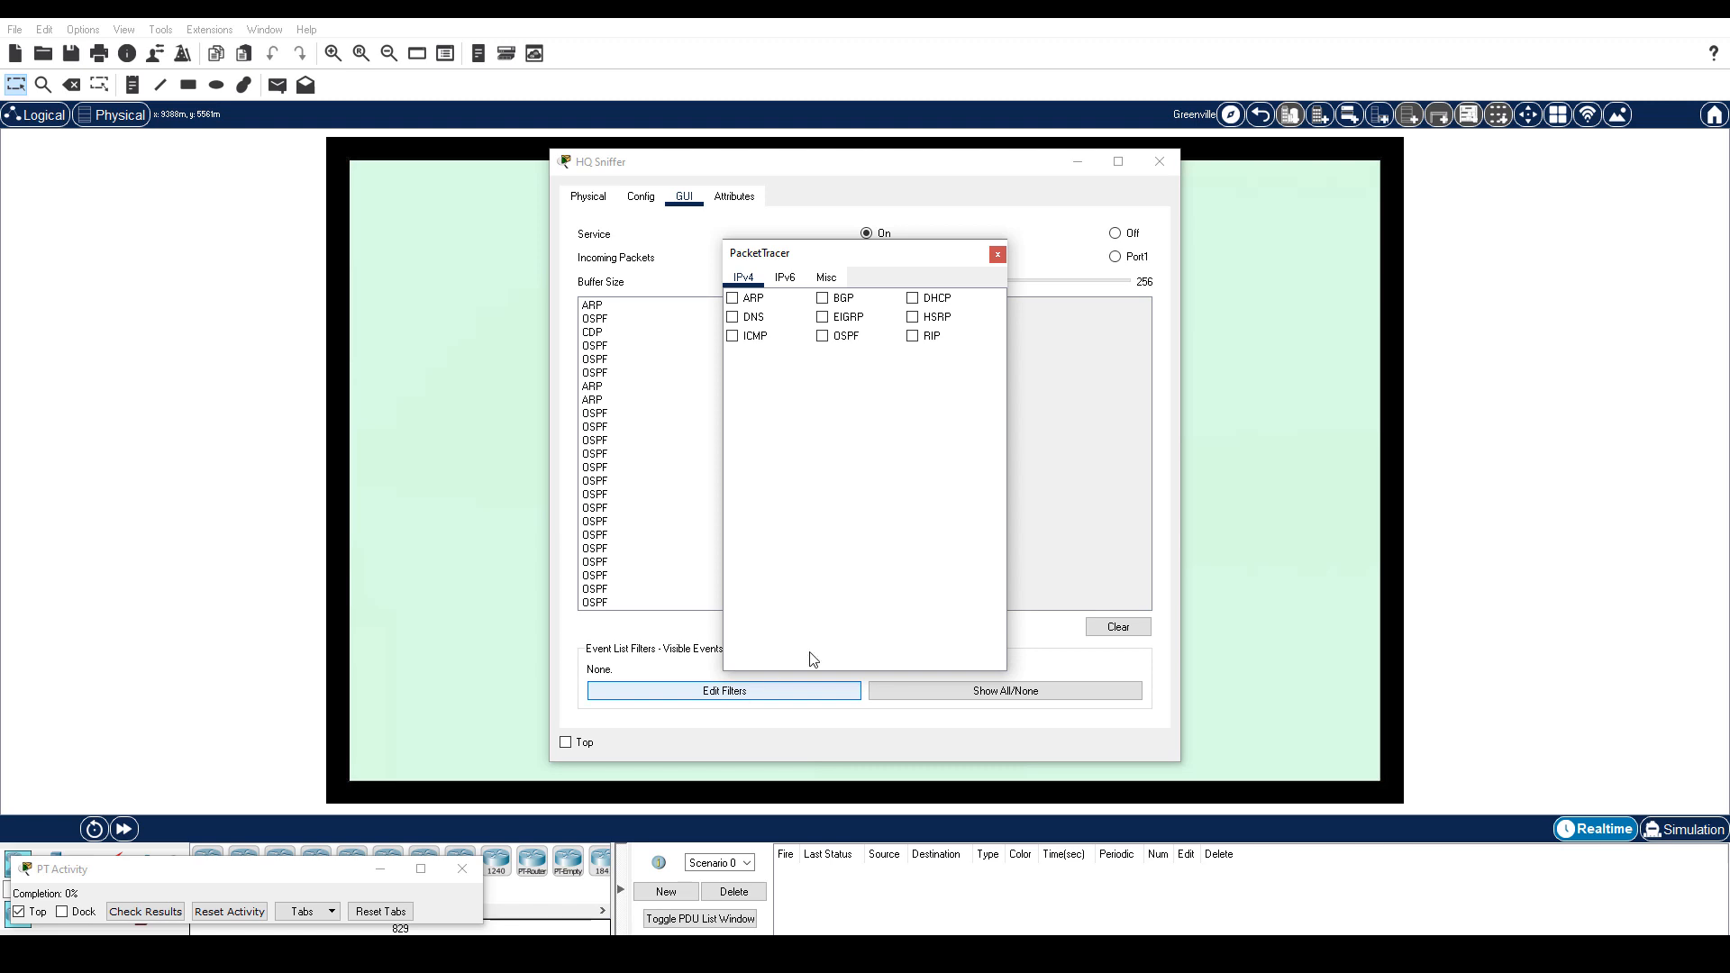
pyautogui.click(827, 277)
pyautogui.click(734, 356)
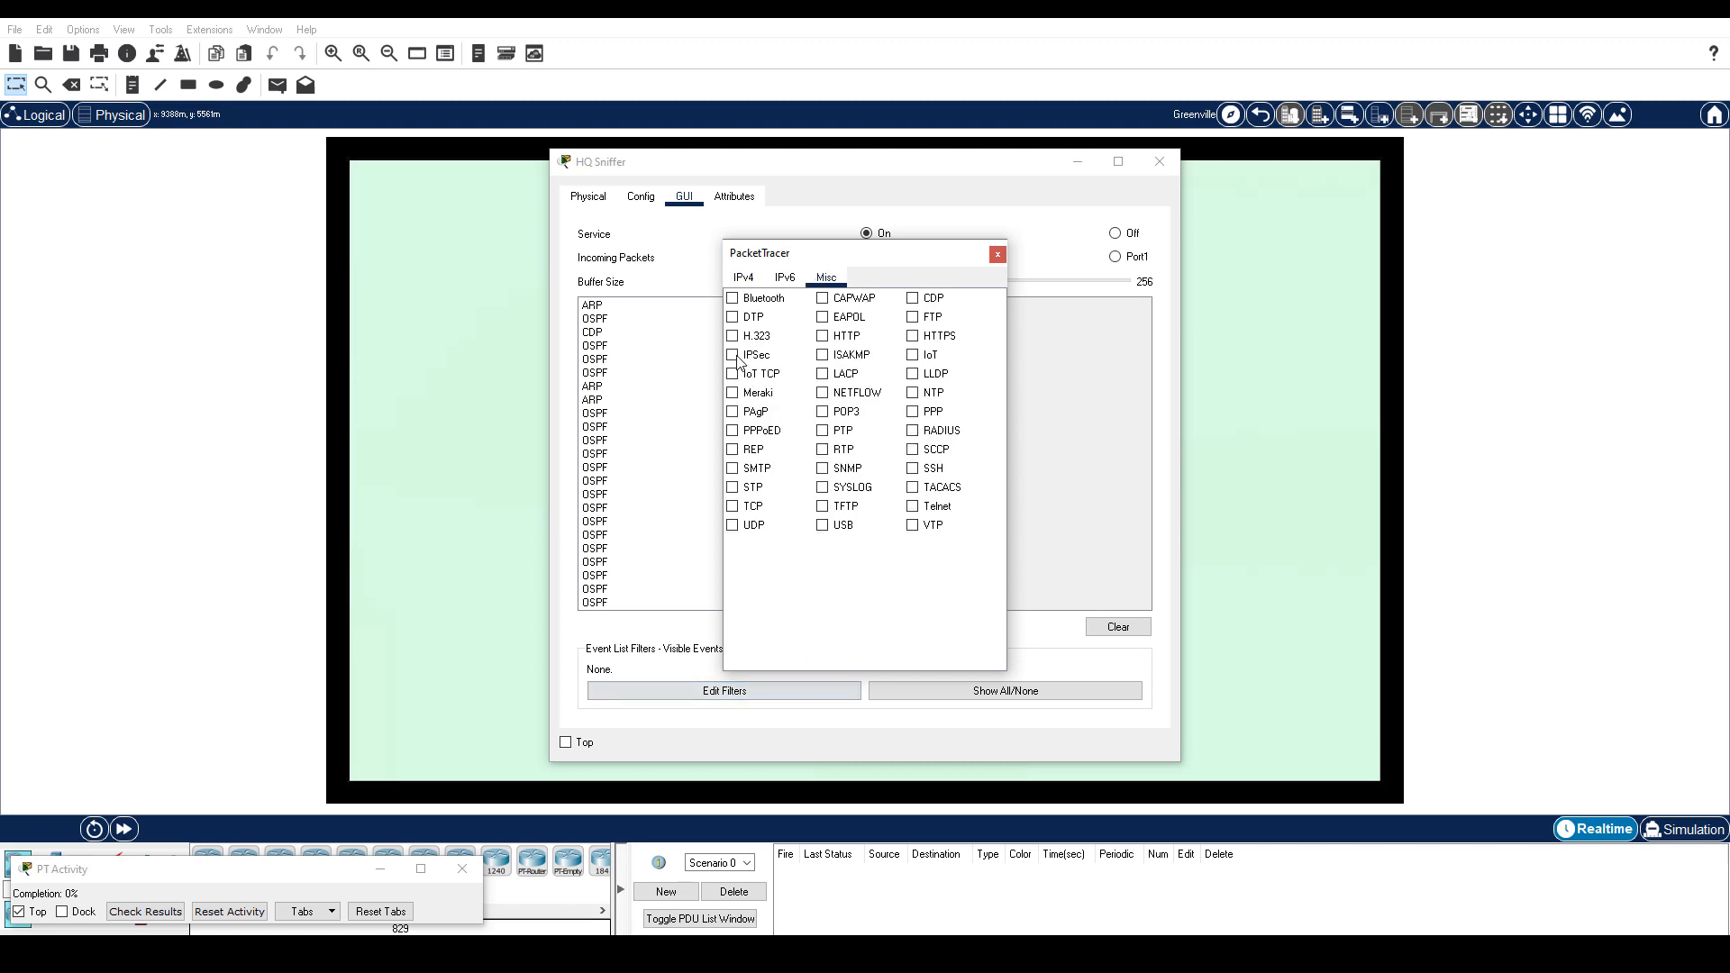
pyautogui.click(734, 470)
# Apply the filters, empty the sniffer's capture list and return to the Greenville map.
pyautogui.click(997, 255)
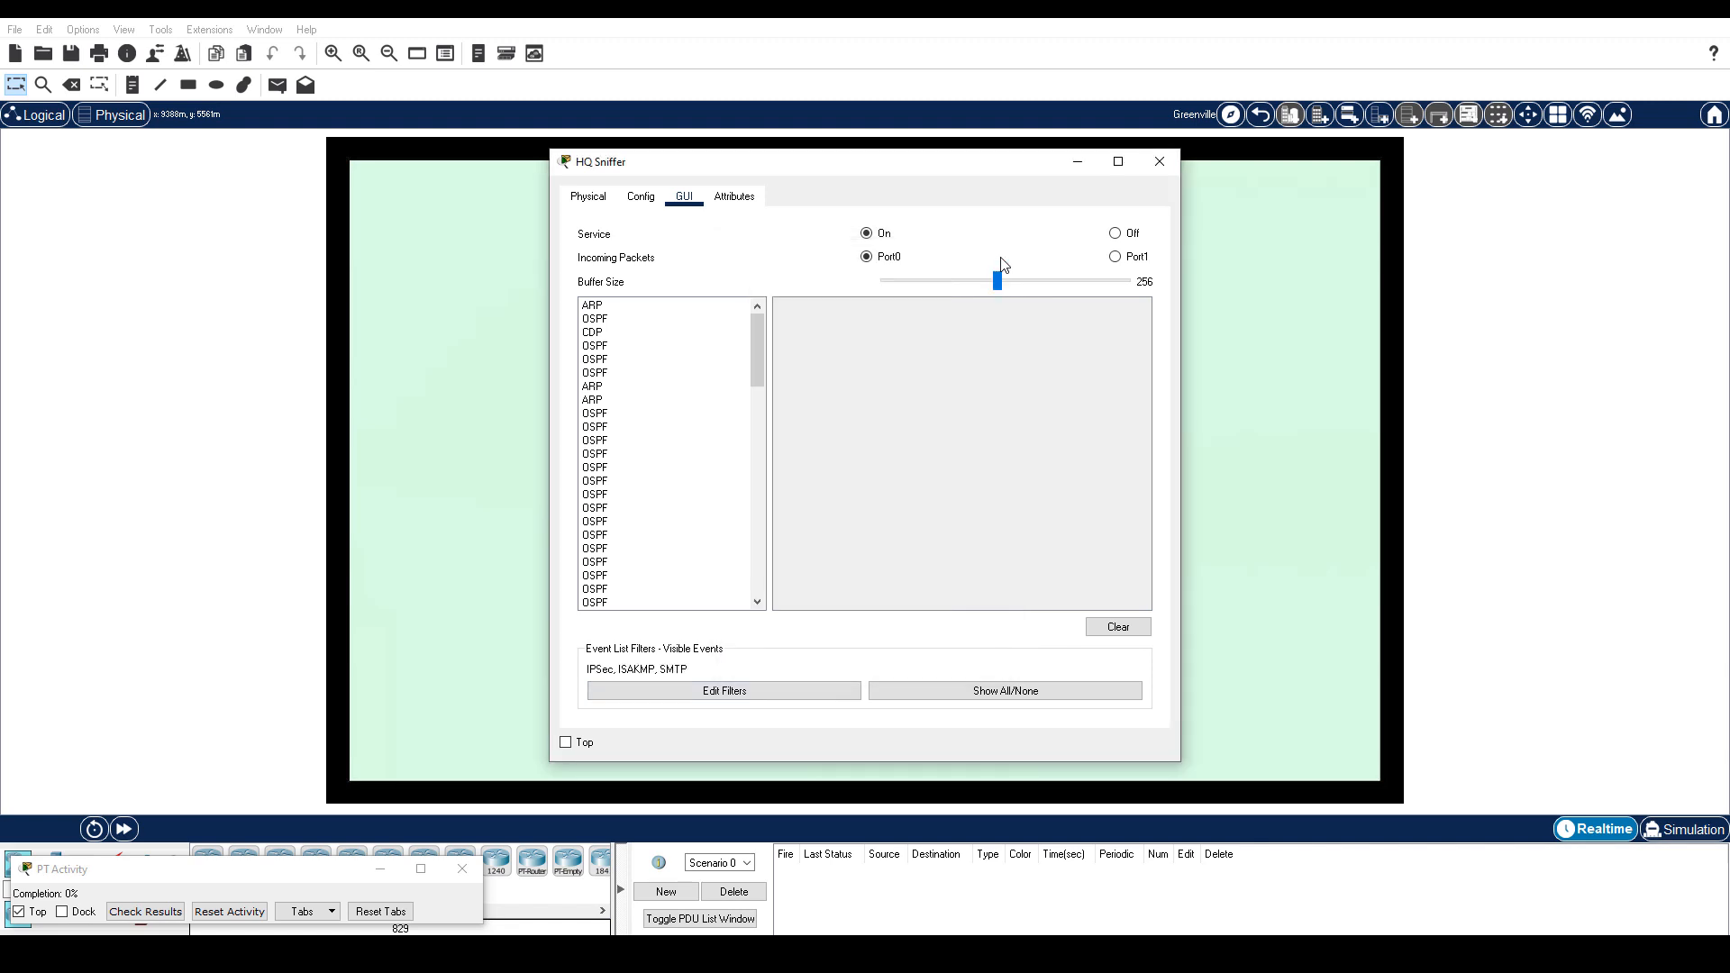
pyautogui.click(1122, 630)
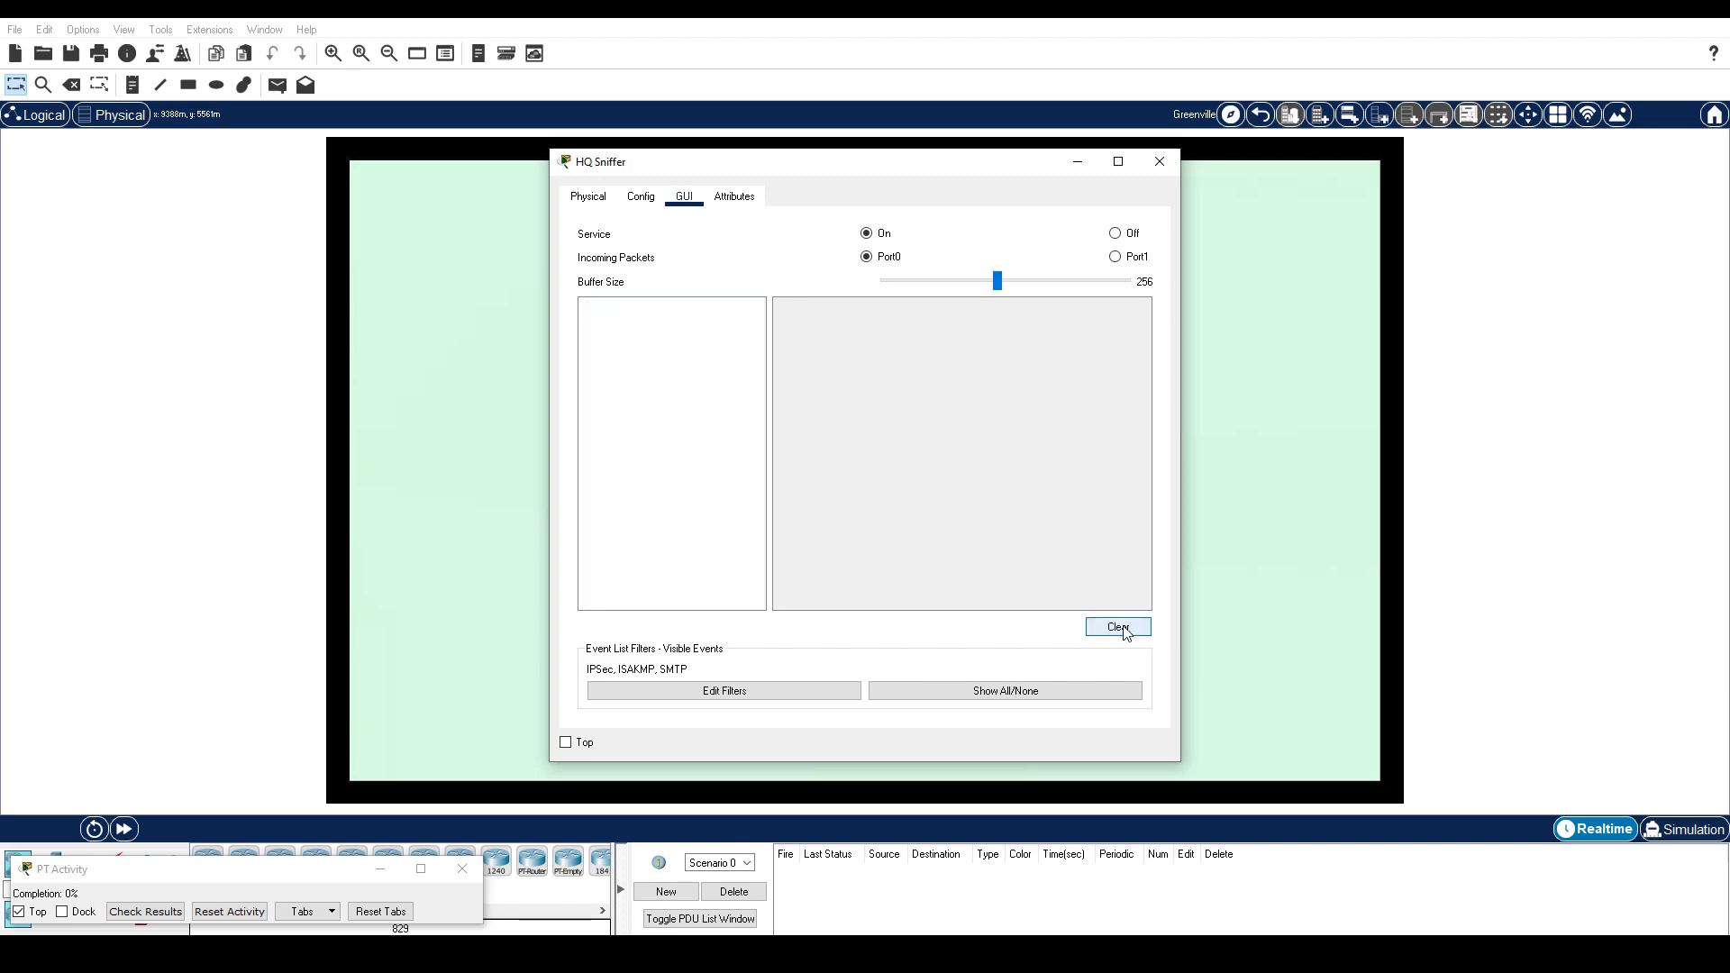
pyautogui.click(521, 580)
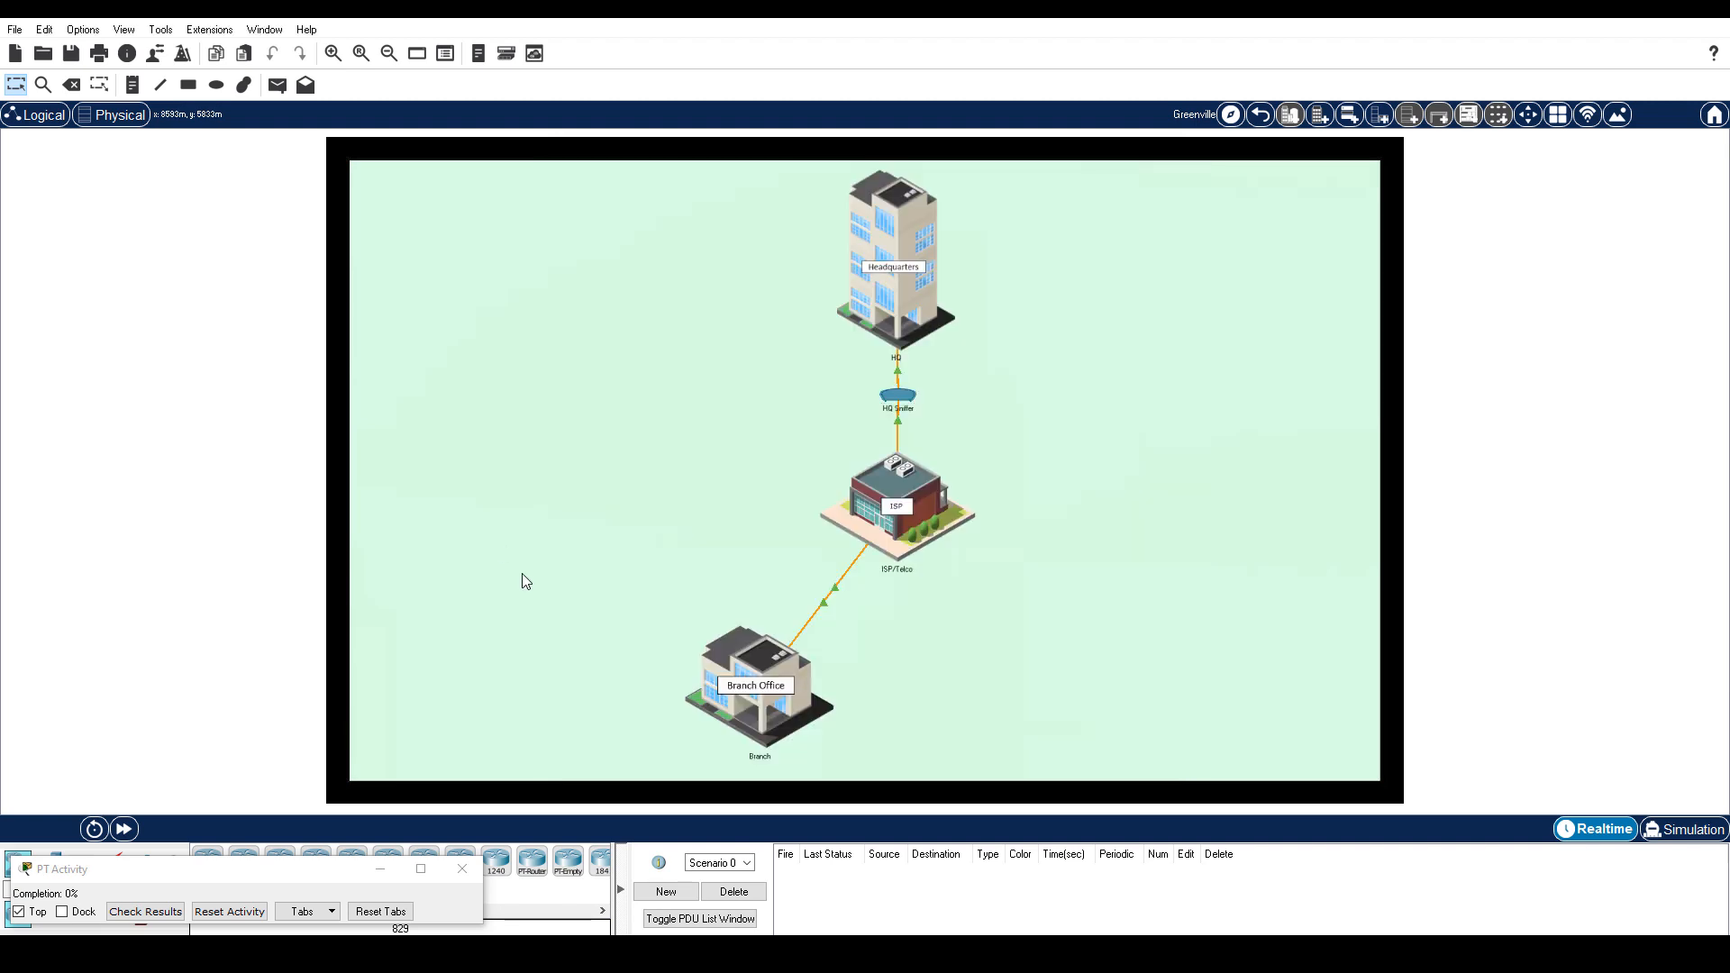
# Open the email settings on PC-BR1 in the Branch office.
pyautogui.click(721, 690)
pyautogui.click(673, 681)
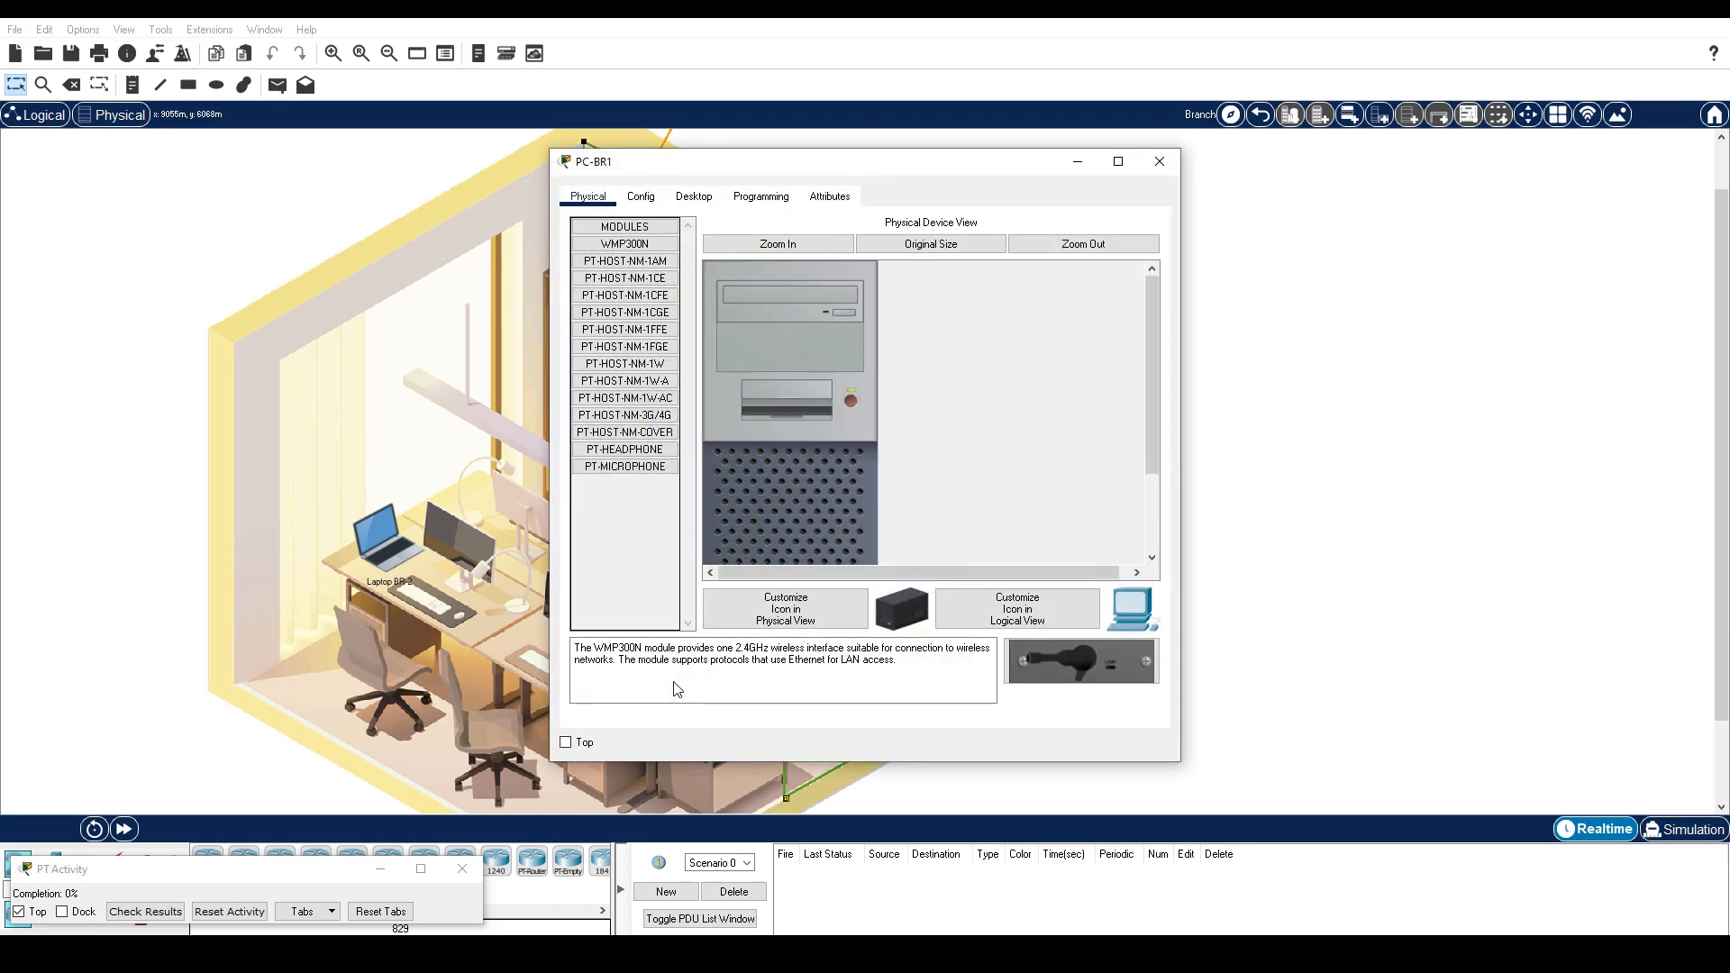
pyautogui.click(694, 197)
pyautogui.click(641, 588)
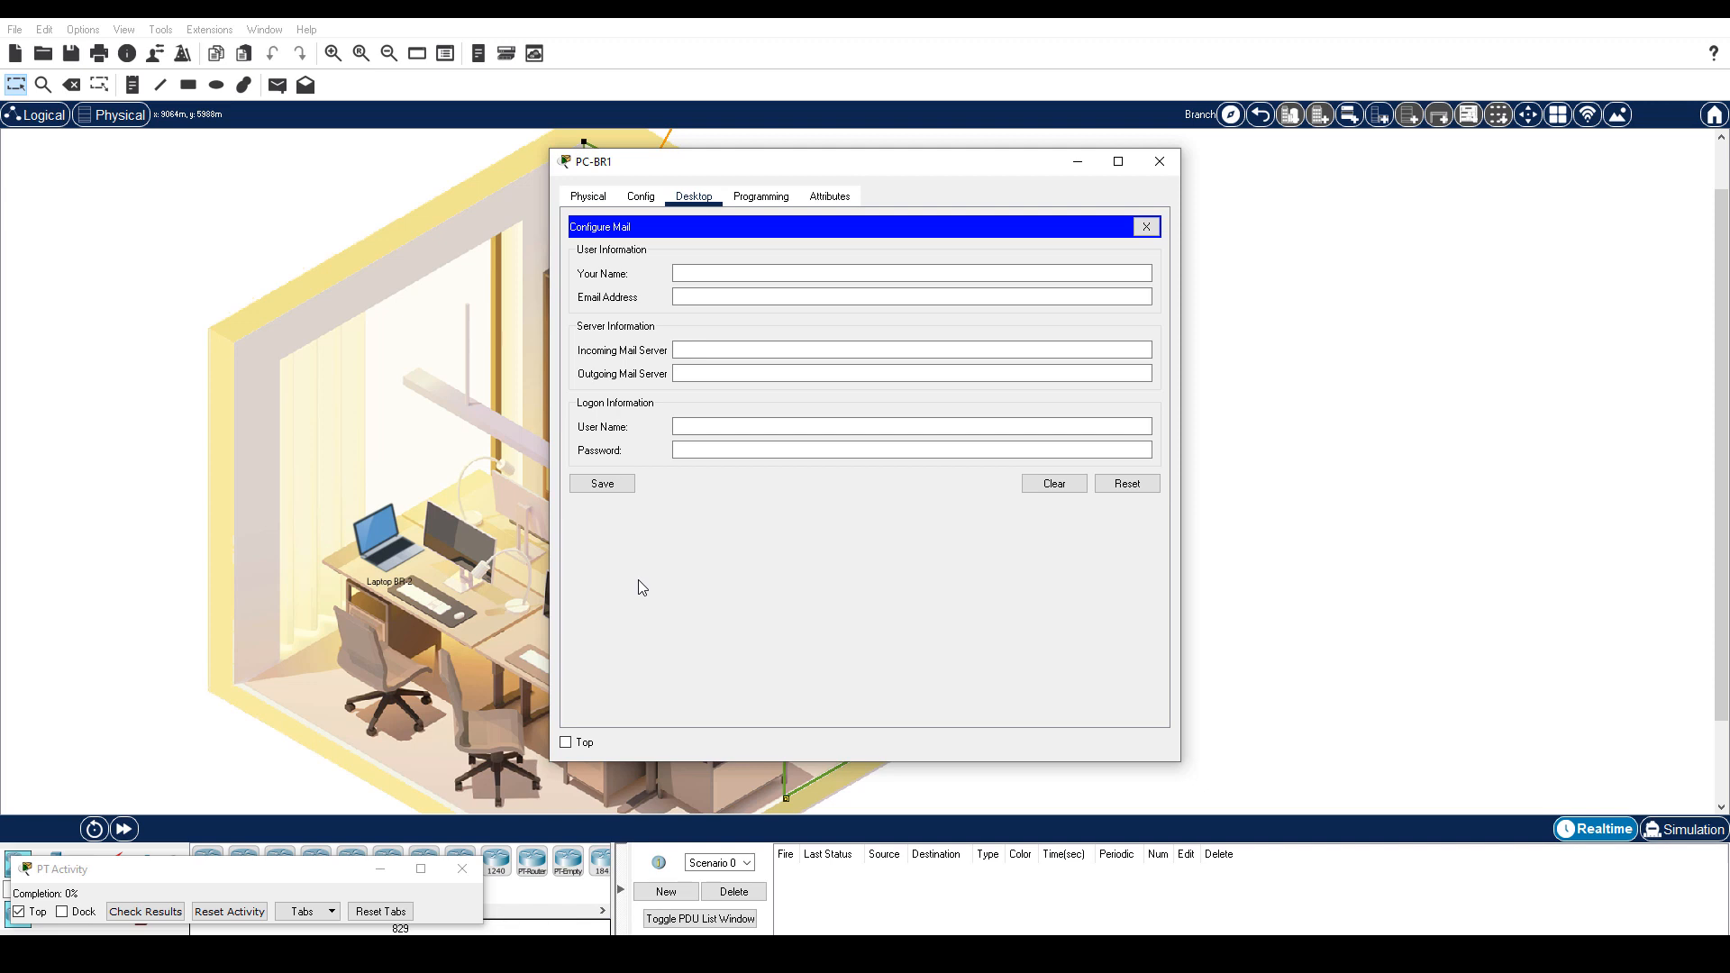
pyautogui.moveTo(841, 165); pyautogui.dragTo(838, 212)
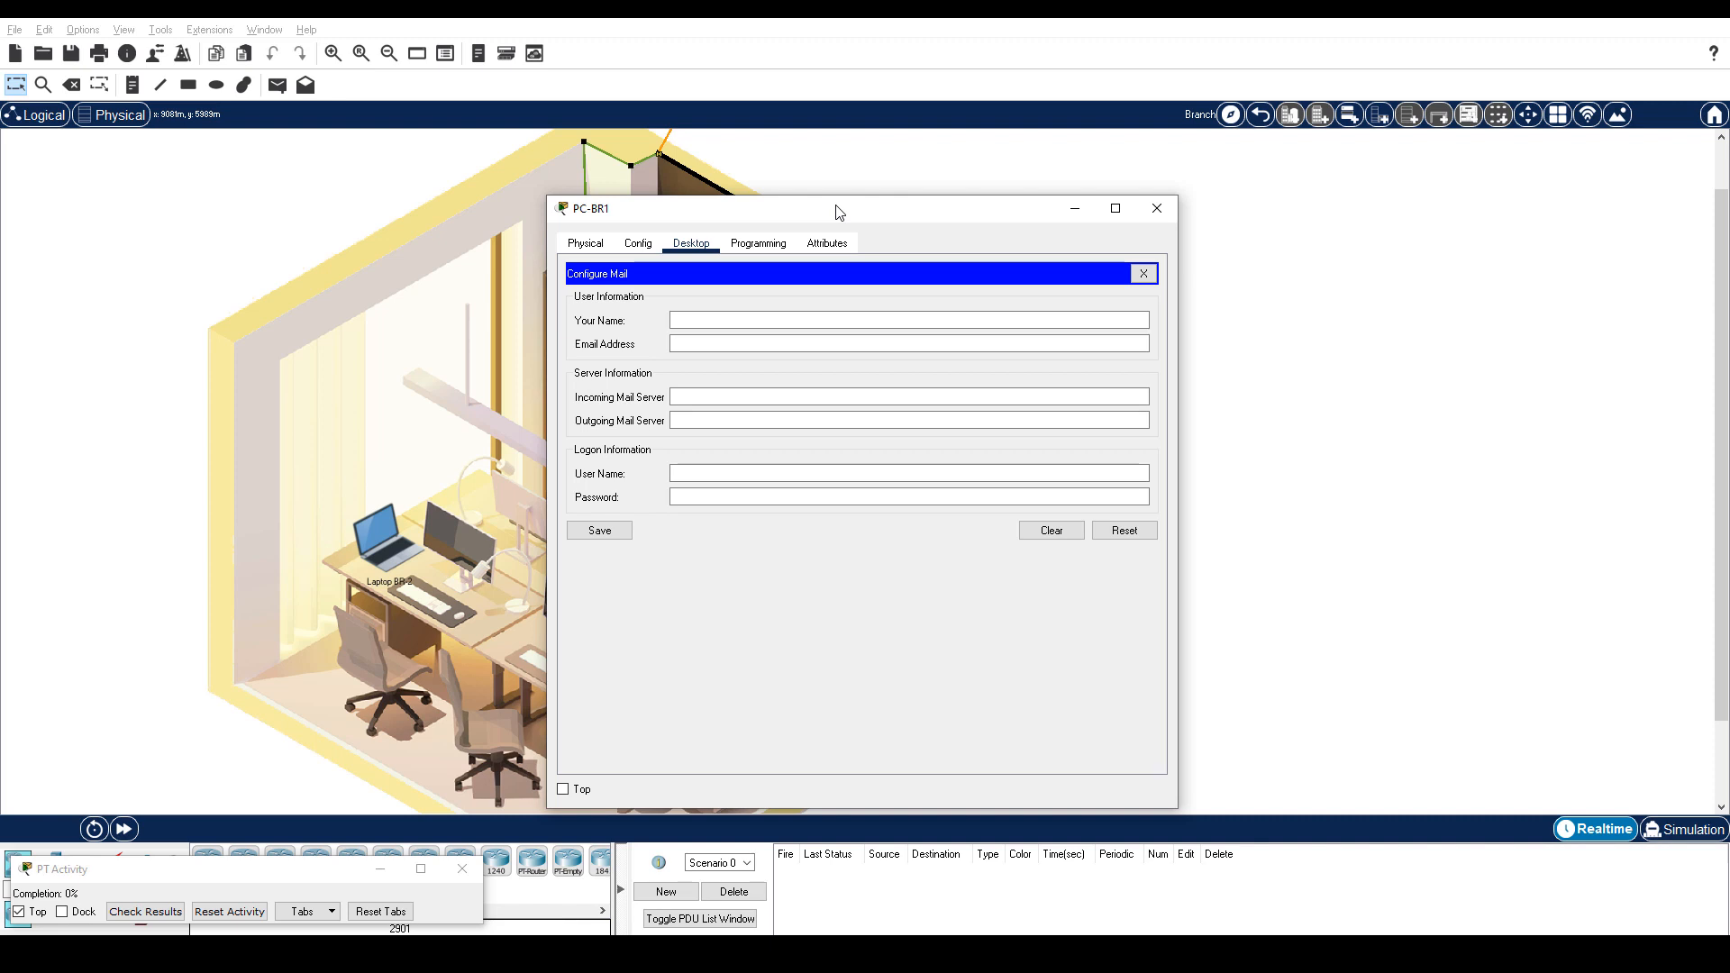
# Fill Your Name and User Name with the branch user's name copied from the notes.
pyautogui.hotkey('alt', 'Tab')
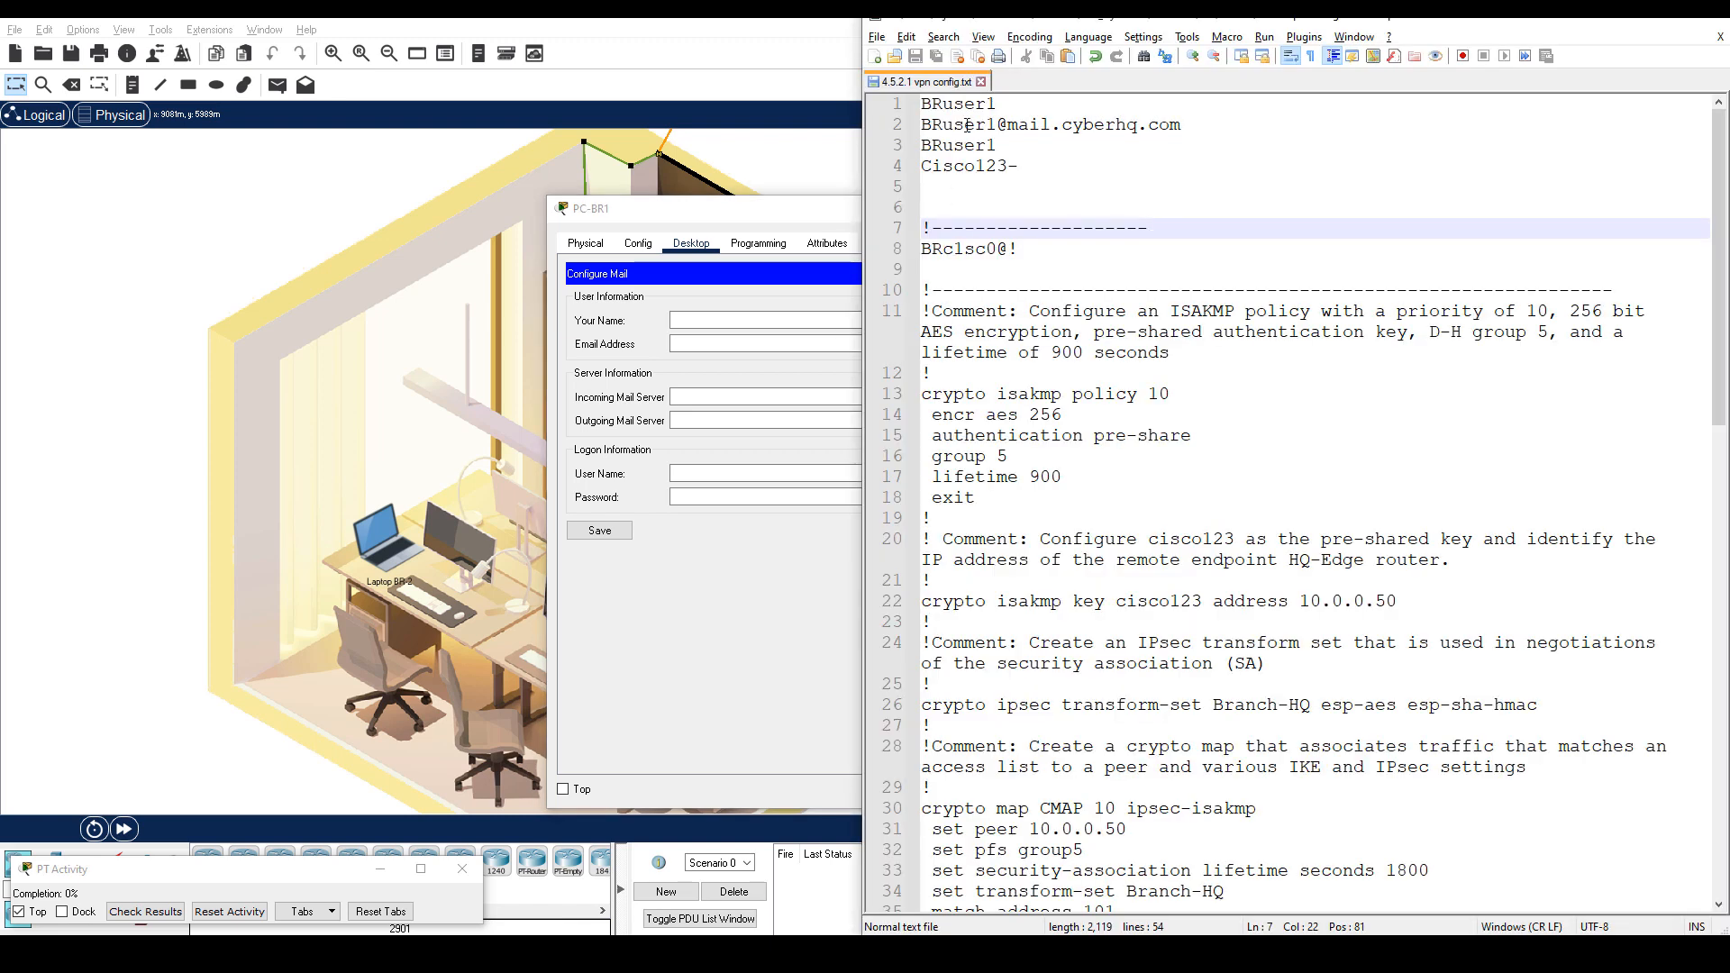
pyautogui.doubleClick(958, 104)
pyautogui.hotkey('ctrl', 'c')
pyautogui.click(710, 320)
pyautogui.hotkey('ctrl', 'v')
pyautogui.click(690, 473)
pyautogui.hotkey('ctrl', 'v')
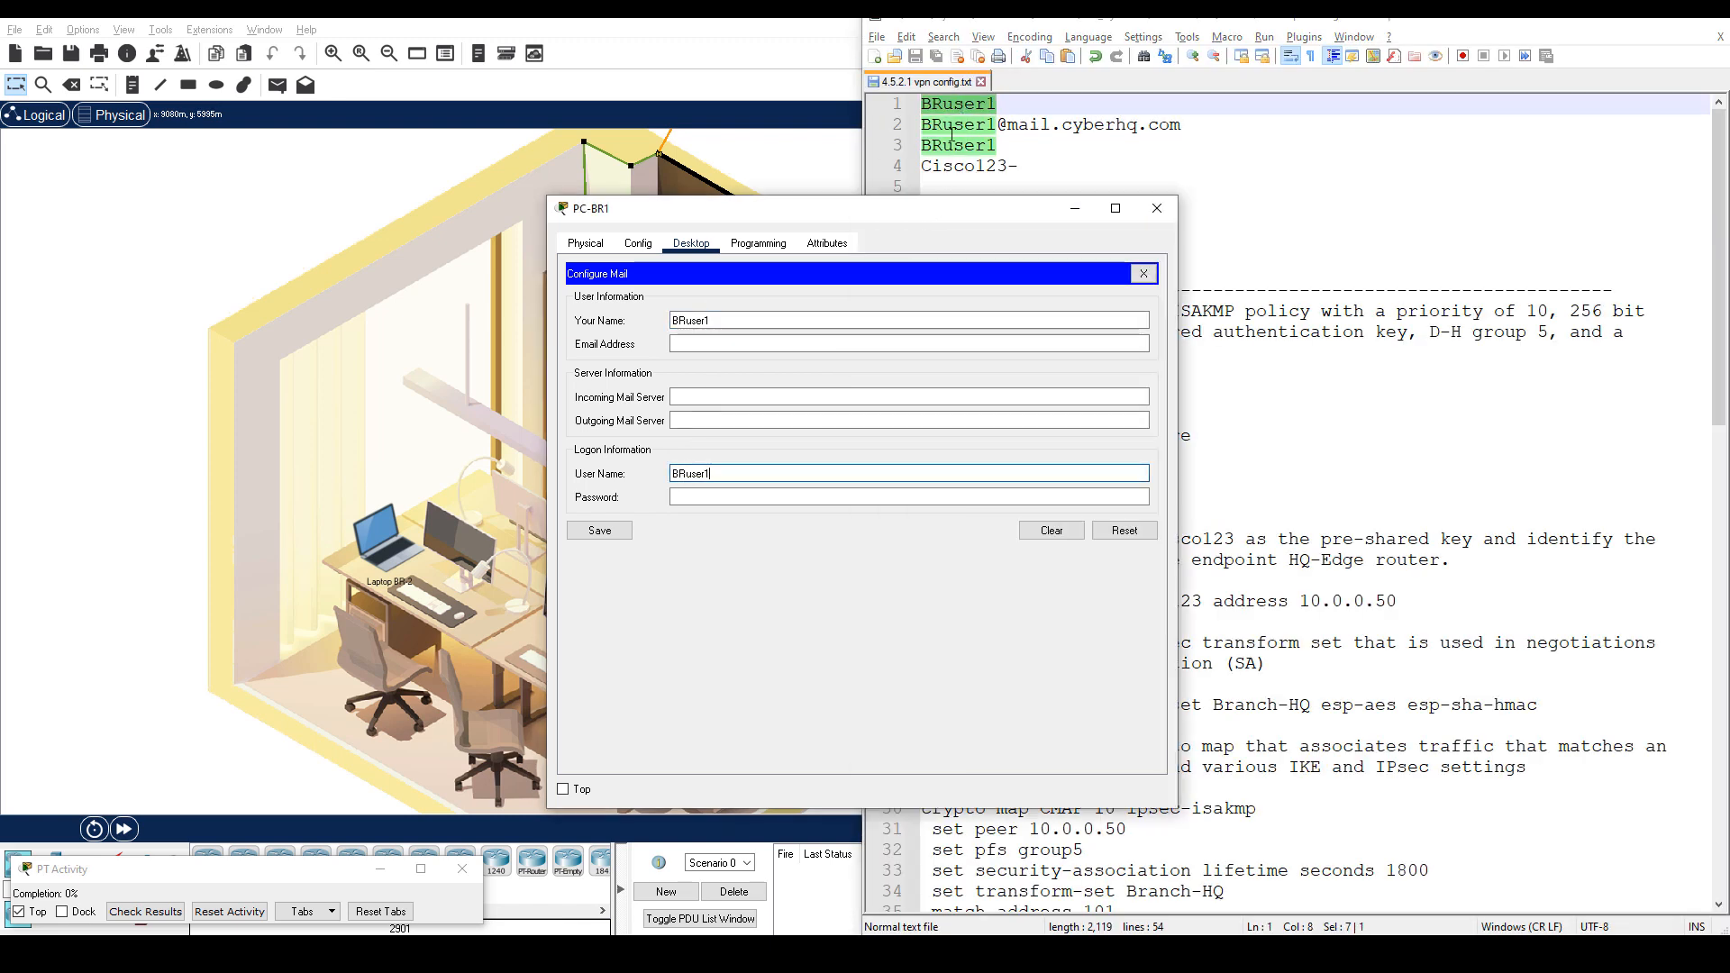
# Enter the user's e-mail address and mail.cyberhq.com as incoming and outgoing mail server.
pyautogui.moveTo(925, 126); pyautogui.dragTo(1195, 126)
pyautogui.click(707, 343)
pyautogui.hotkey('ctrl', 'v')
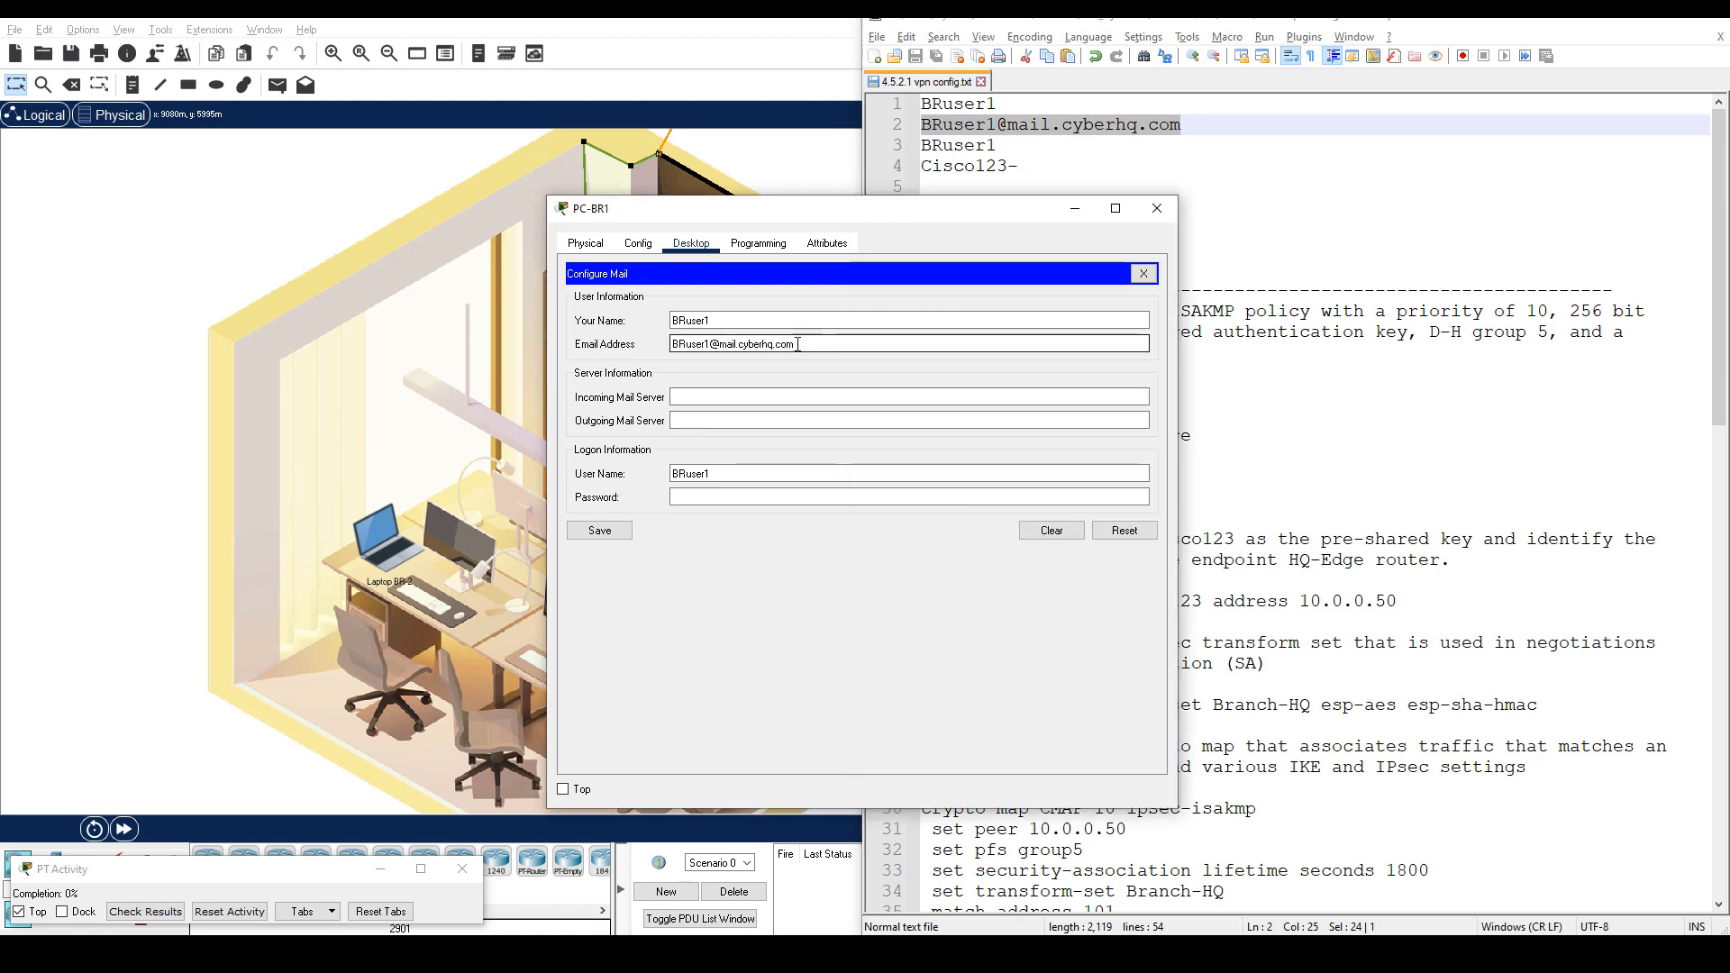
pyautogui.moveTo(720, 344); pyautogui.dragTo(794, 343)
pyautogui.hotkey('ctrl', 'c')
pyautogui.click(707, 397)
pyautogui.hotkey('ctrl', 'v')
pyautogui.click(707, 420)
pyautogui.hotkey('ctrl', 'v')
# Paste the account password and save the mail settings.
pyautogui.moveTo(1018, 165); pyautogui.dragTo(920, 166)
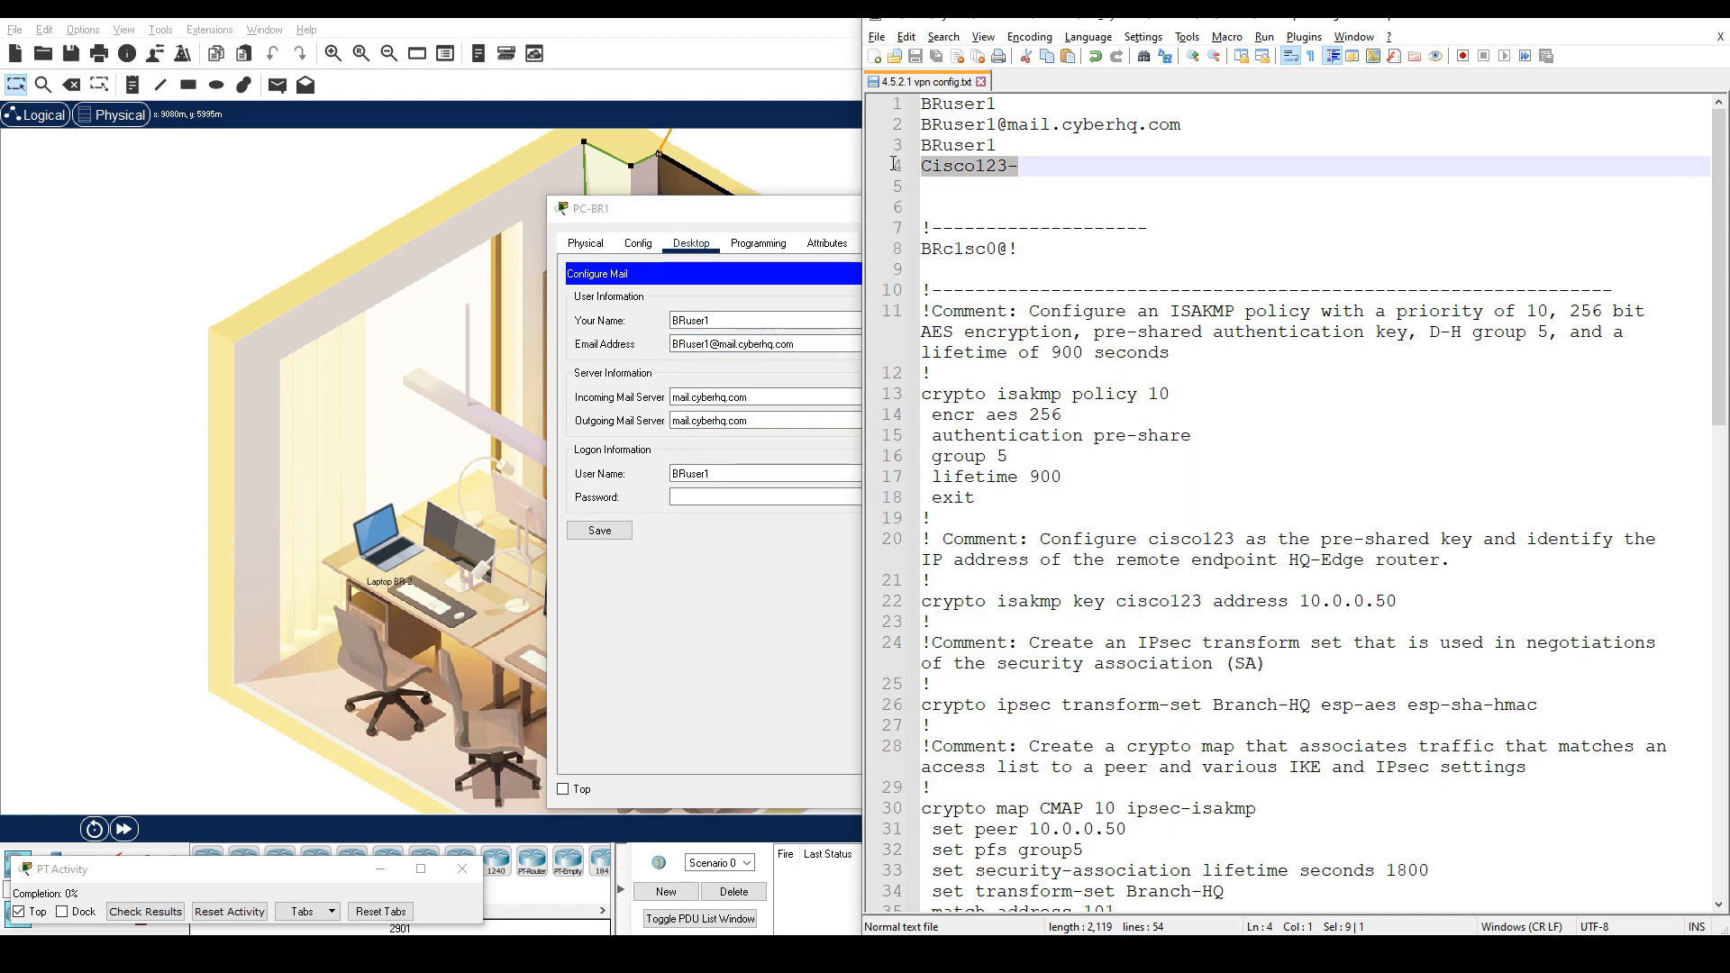
pyautogui.hotkey('ctrl', 'c')
pyautogui.click(712, 496)
pyautogui.hotkey('ctrl', 'v')
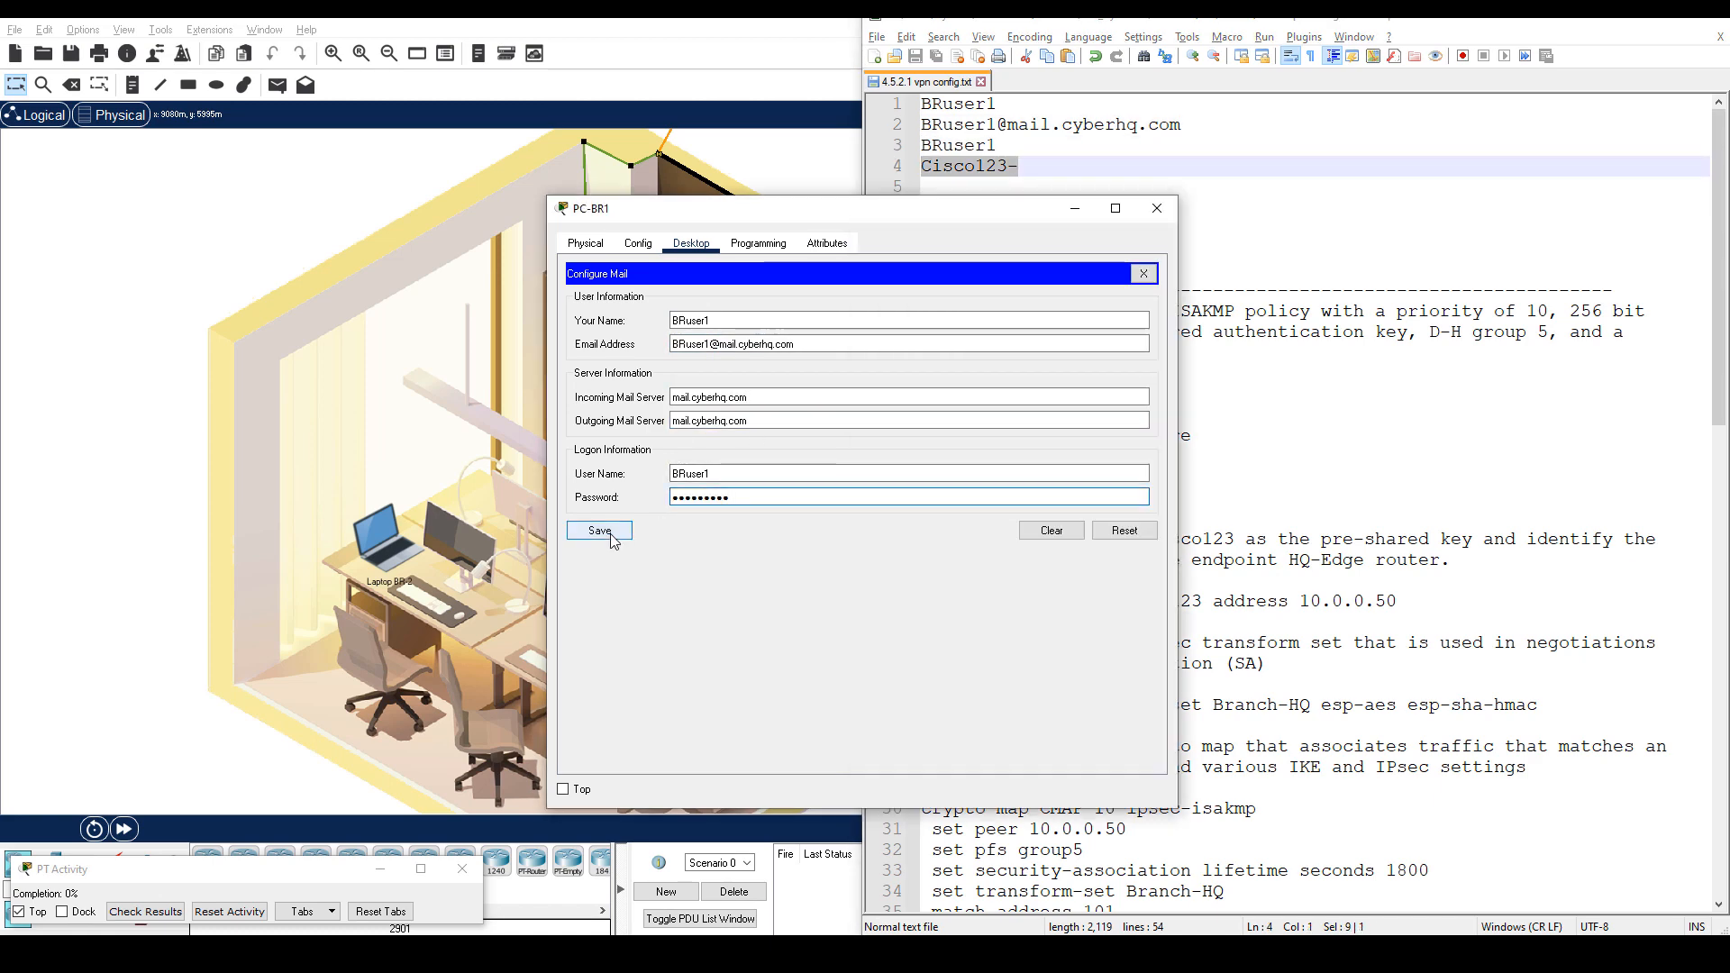
pyautogui.click(600, 531)
pyautogui.click(1625, 25)
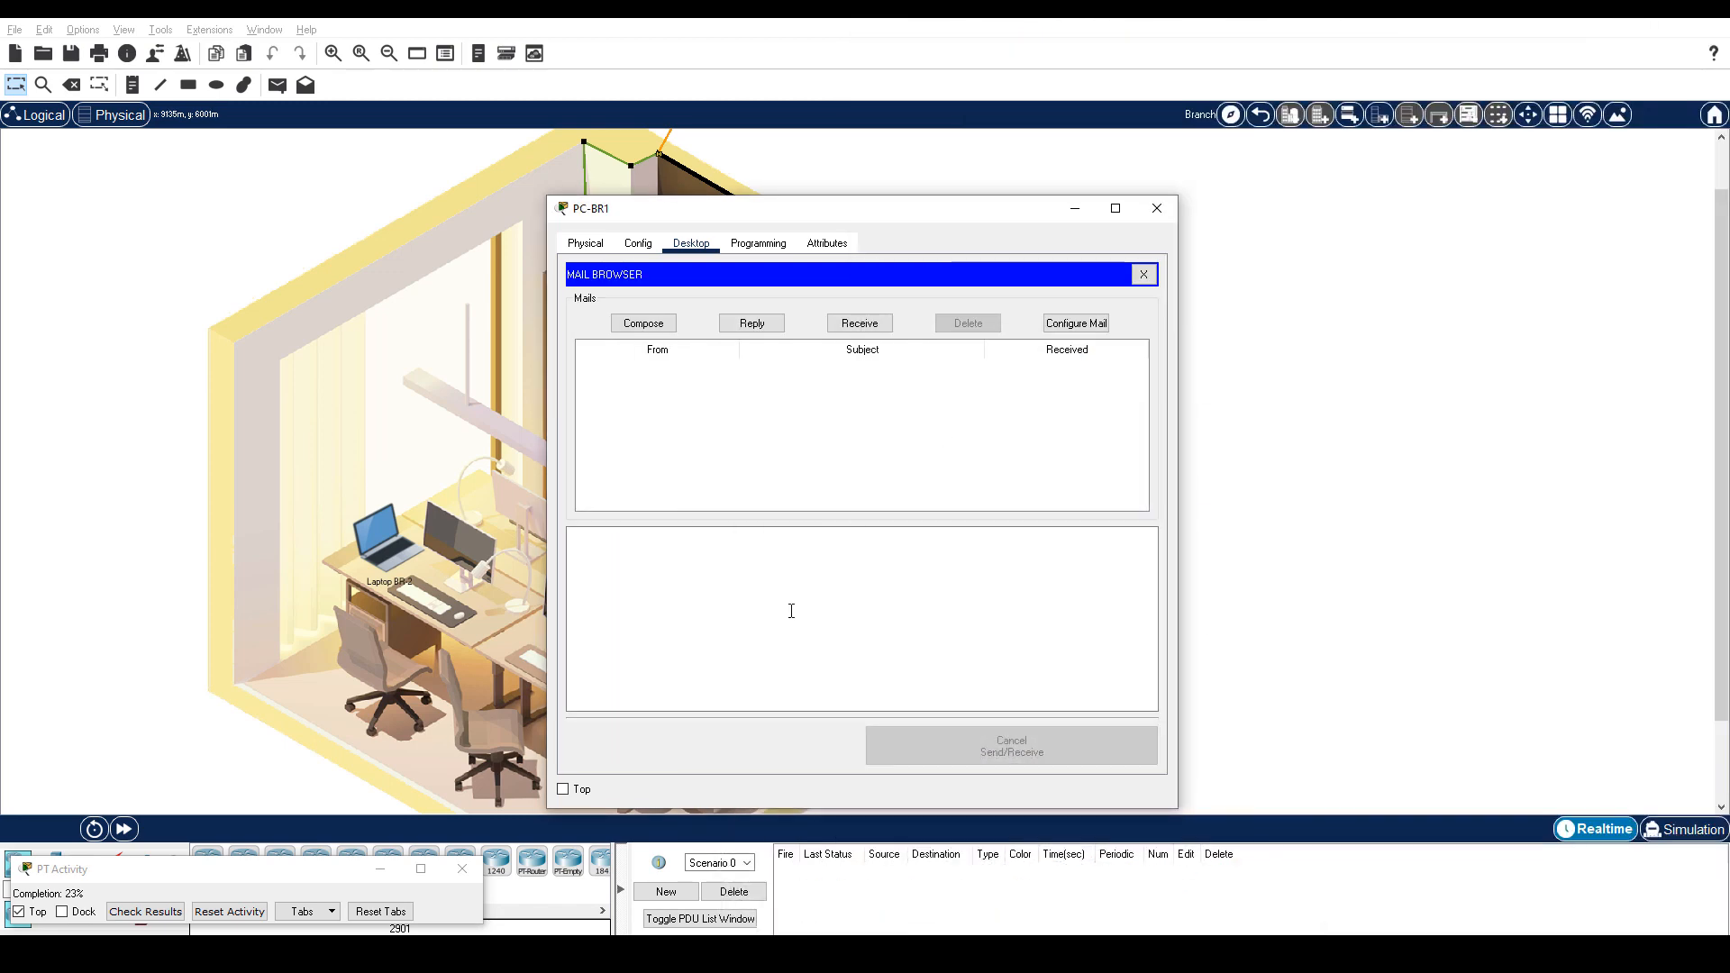
# Send the HQ user a mail with subject 'Test' and body 'Test mail', then enter Headquarters.
pyautogui.click(642, 325)
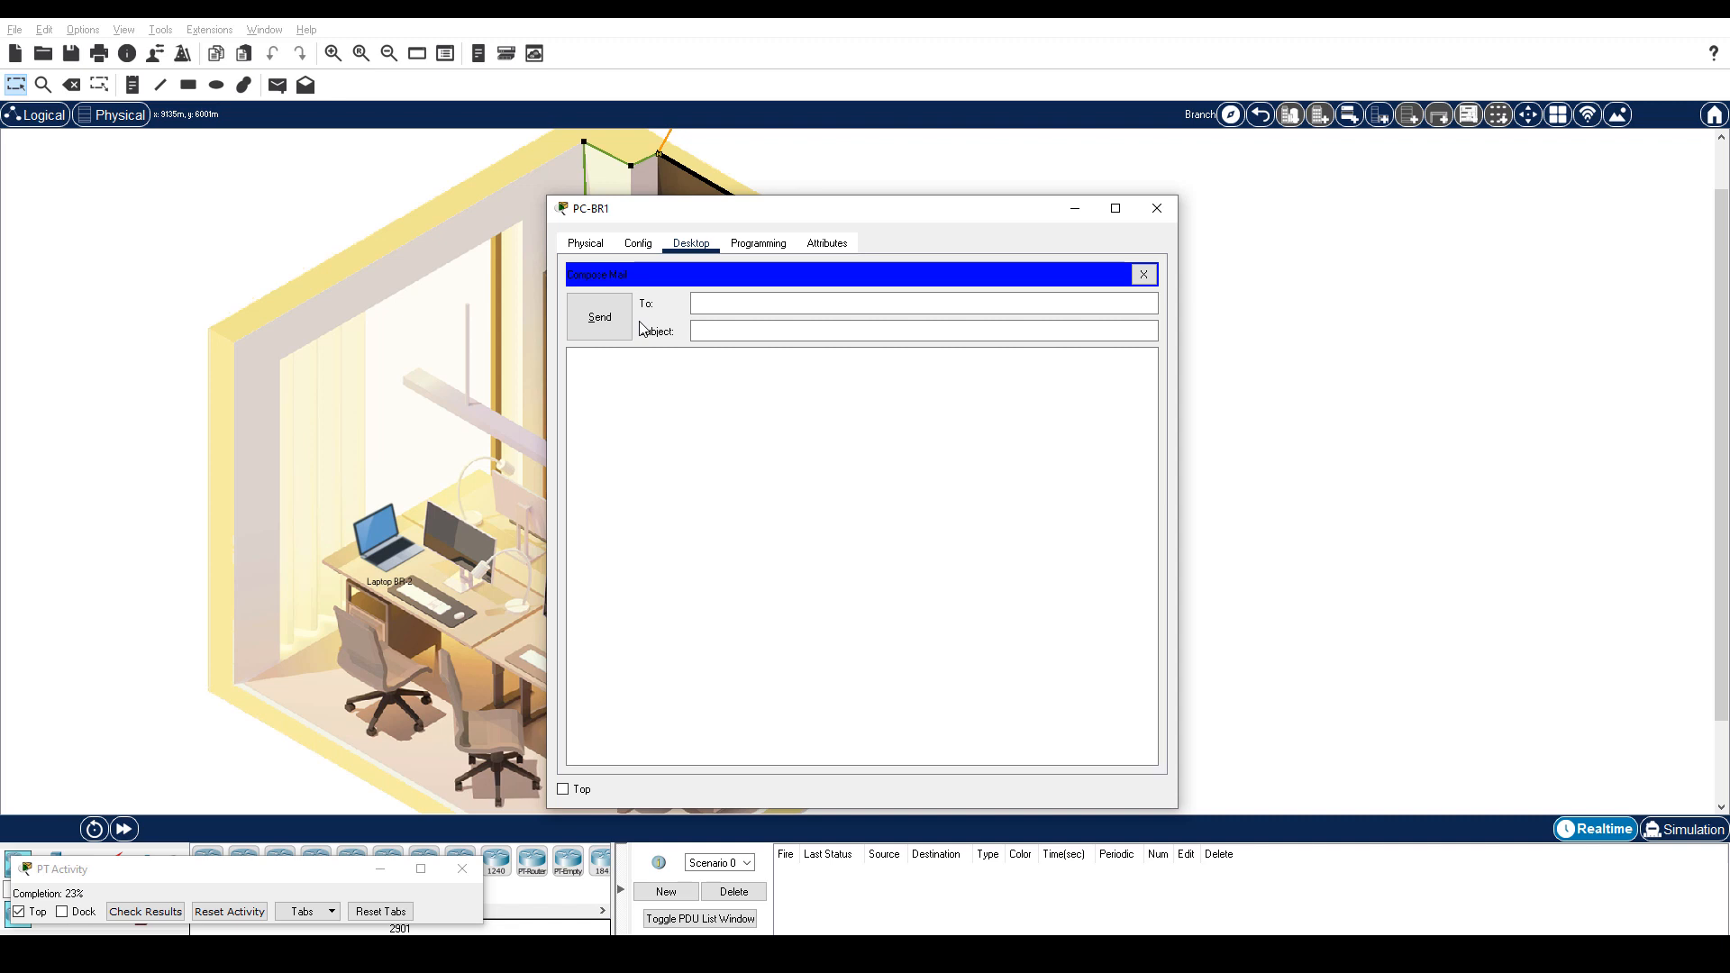
pyautogui.click(738, 301)
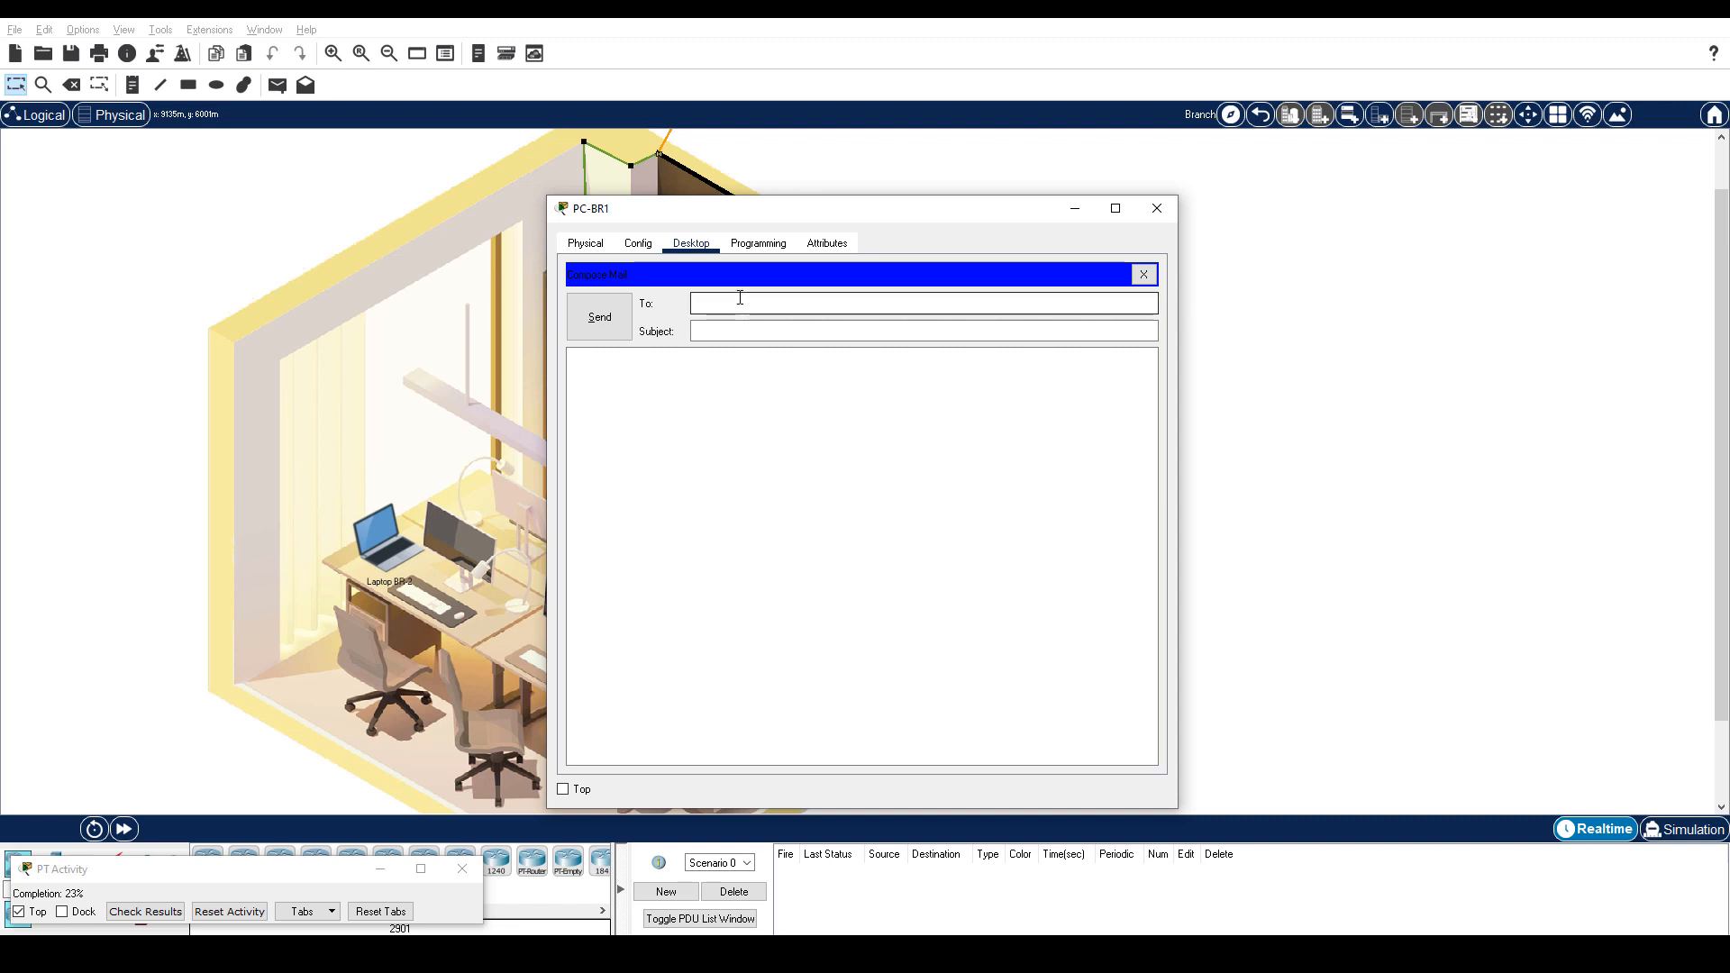
pyautogui.press('Tab')
pyautogui.write('Test')
pyautogui.press('Tab')
pyautogui.write('Test mail')
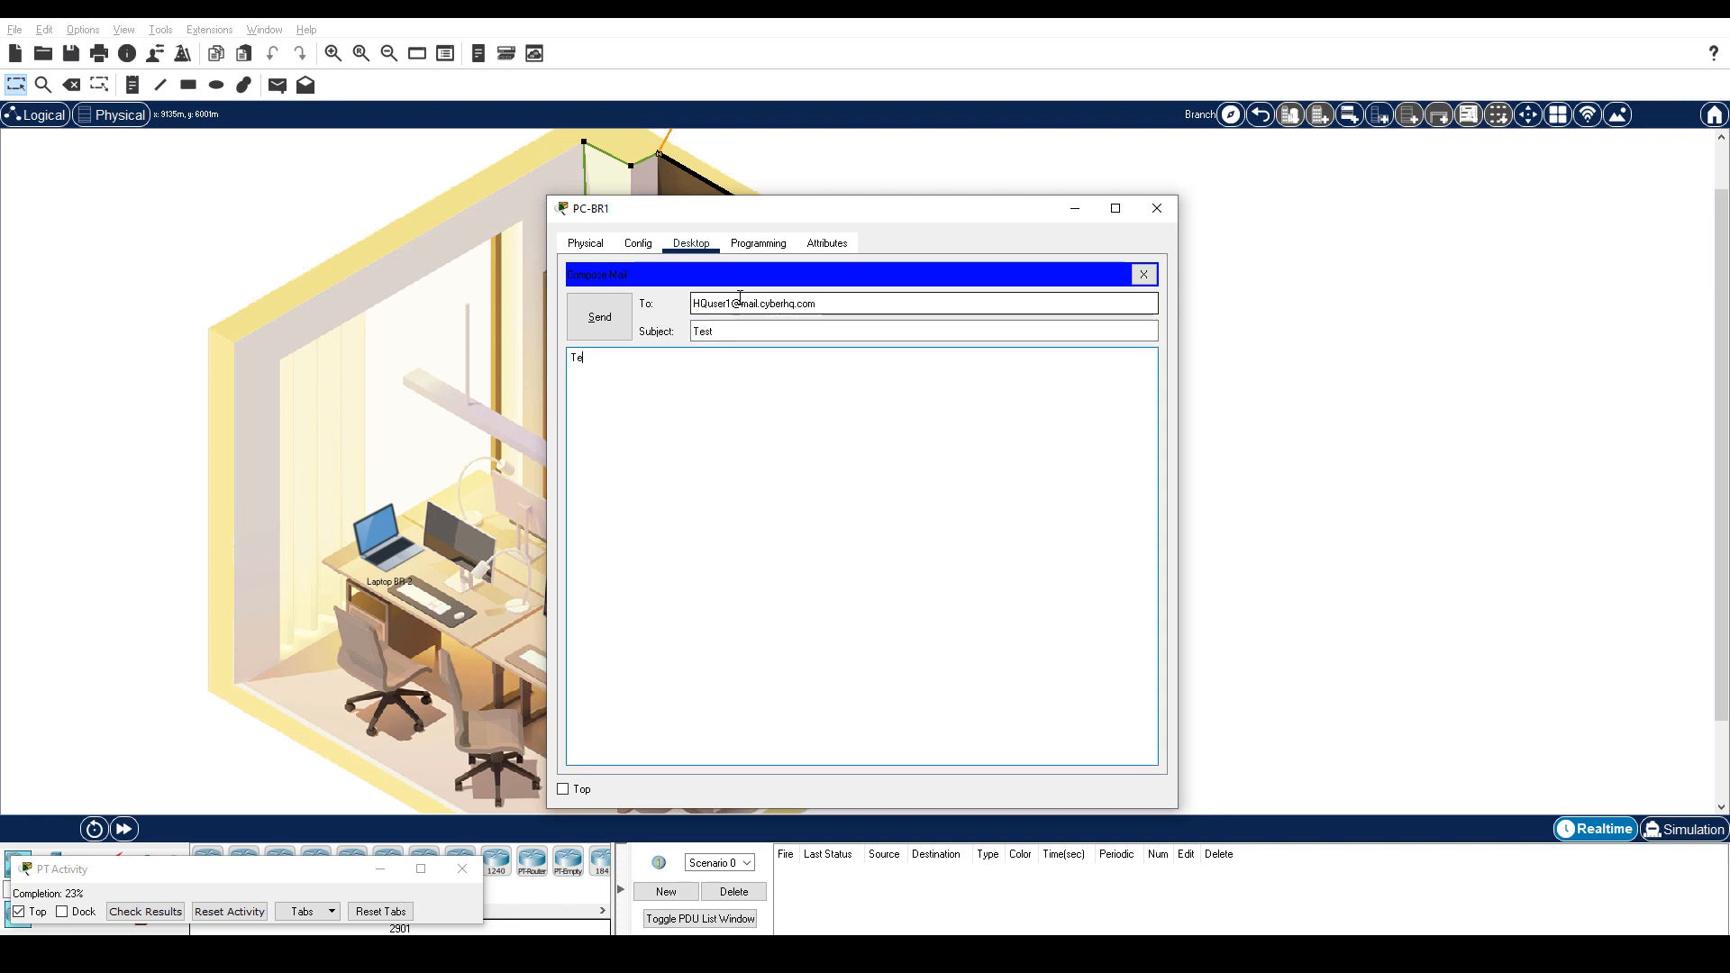
pyautogui.click(599, 317)
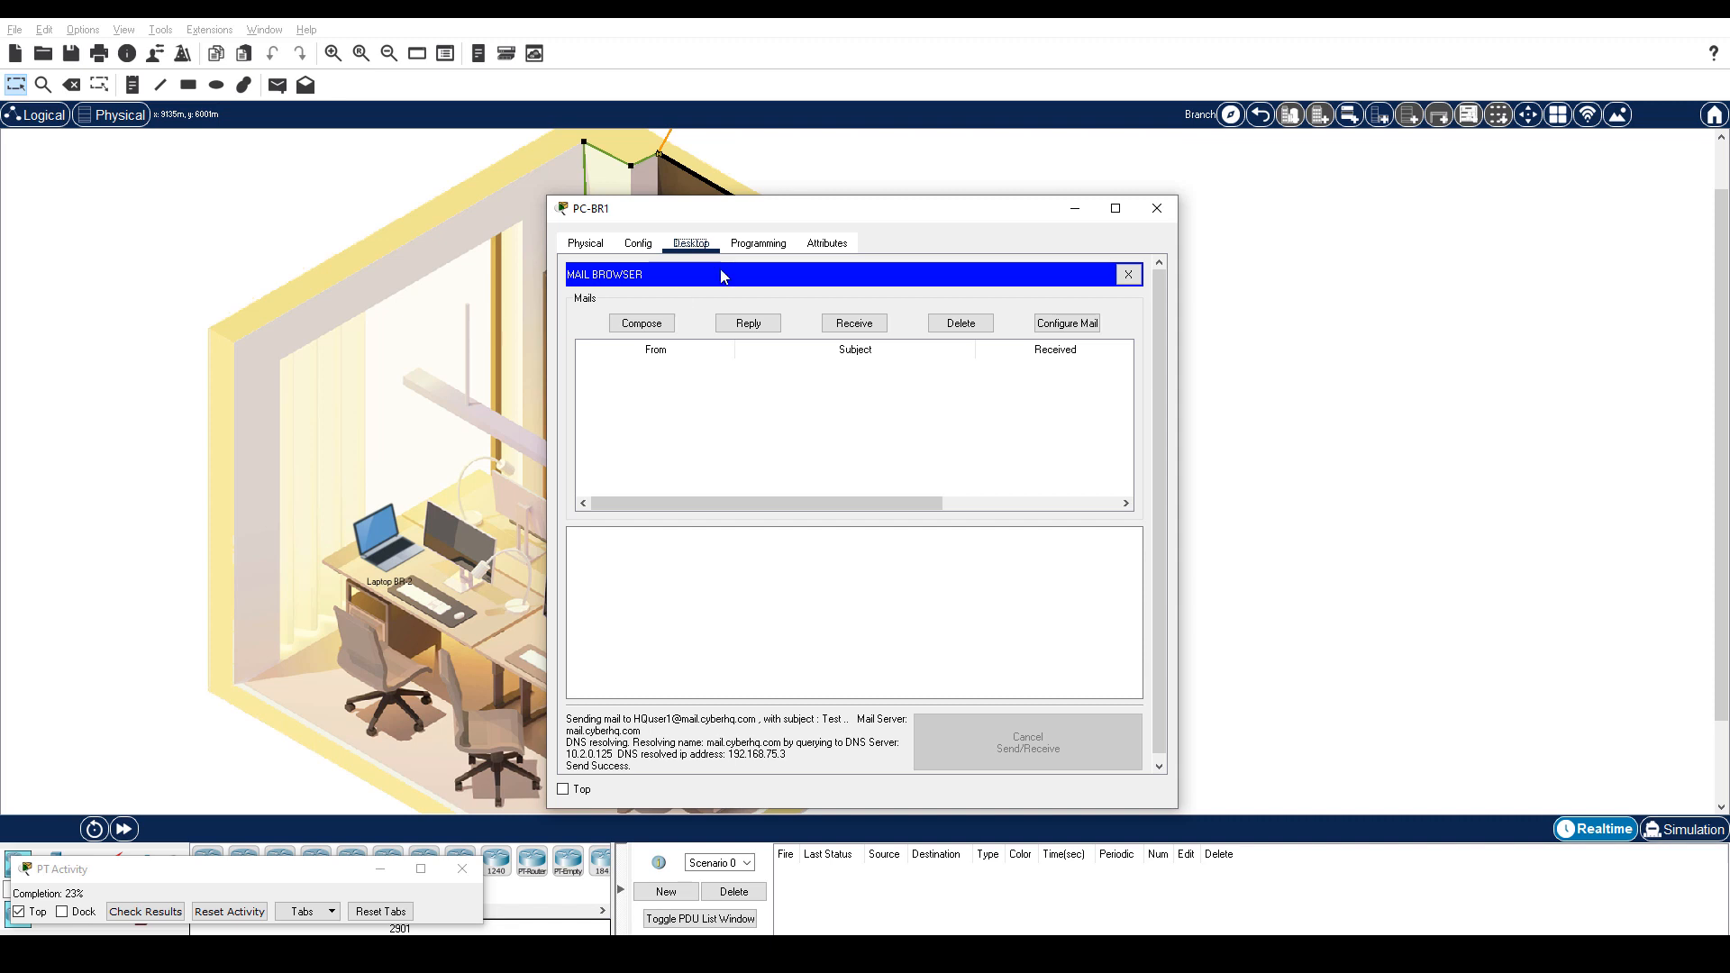
pyautogui.click(1260, 114)
pyautogui.click(903, 278)
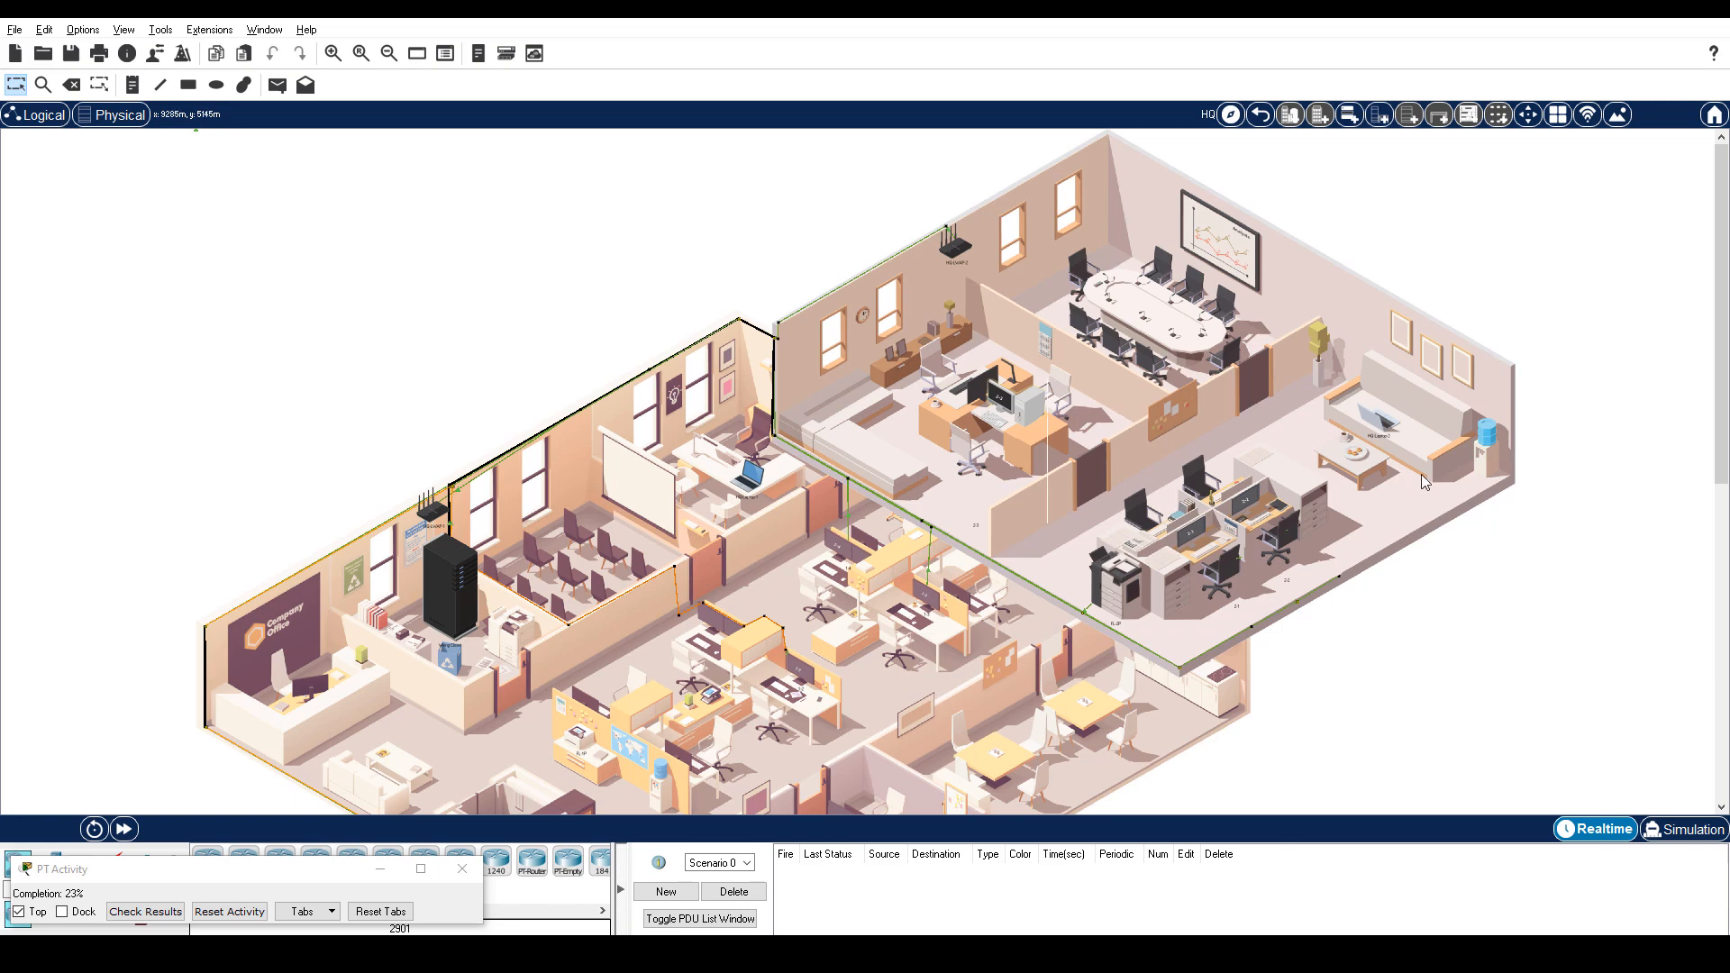
# Receive and read the Test email on PC 2-1, then open the HQ Sniffer's capture.
pyautogui.click(1205, 547)
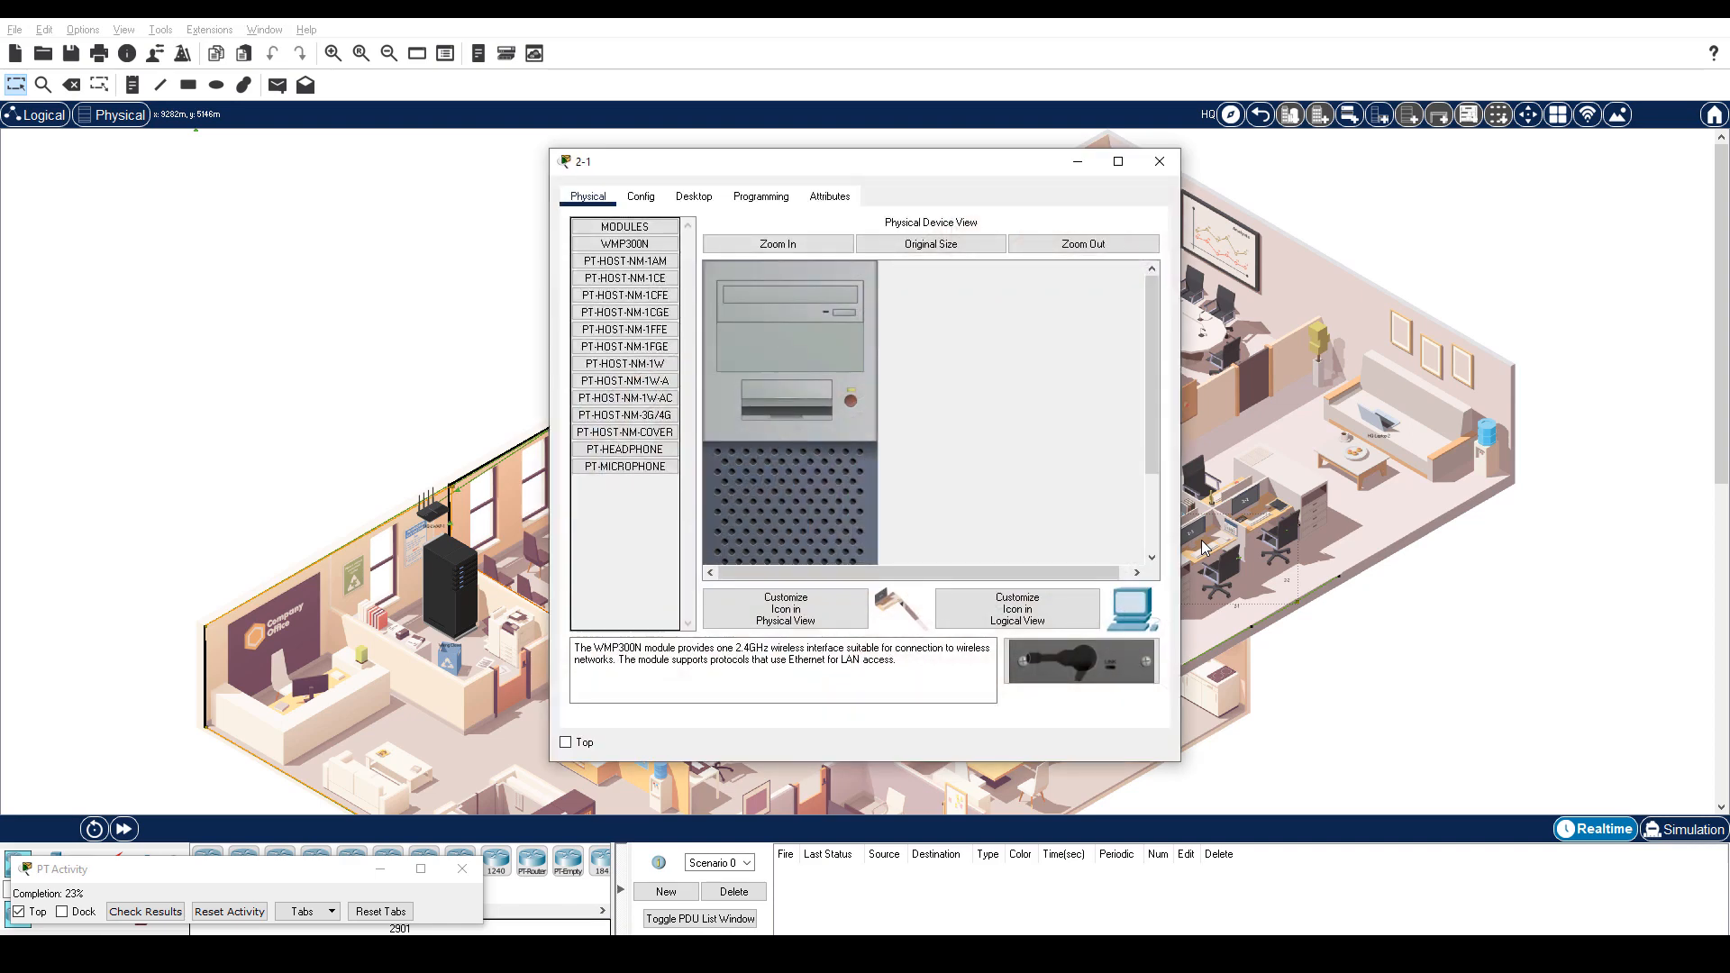
pyautogui.click(694, 197)
pyautogui.click(629, 622)
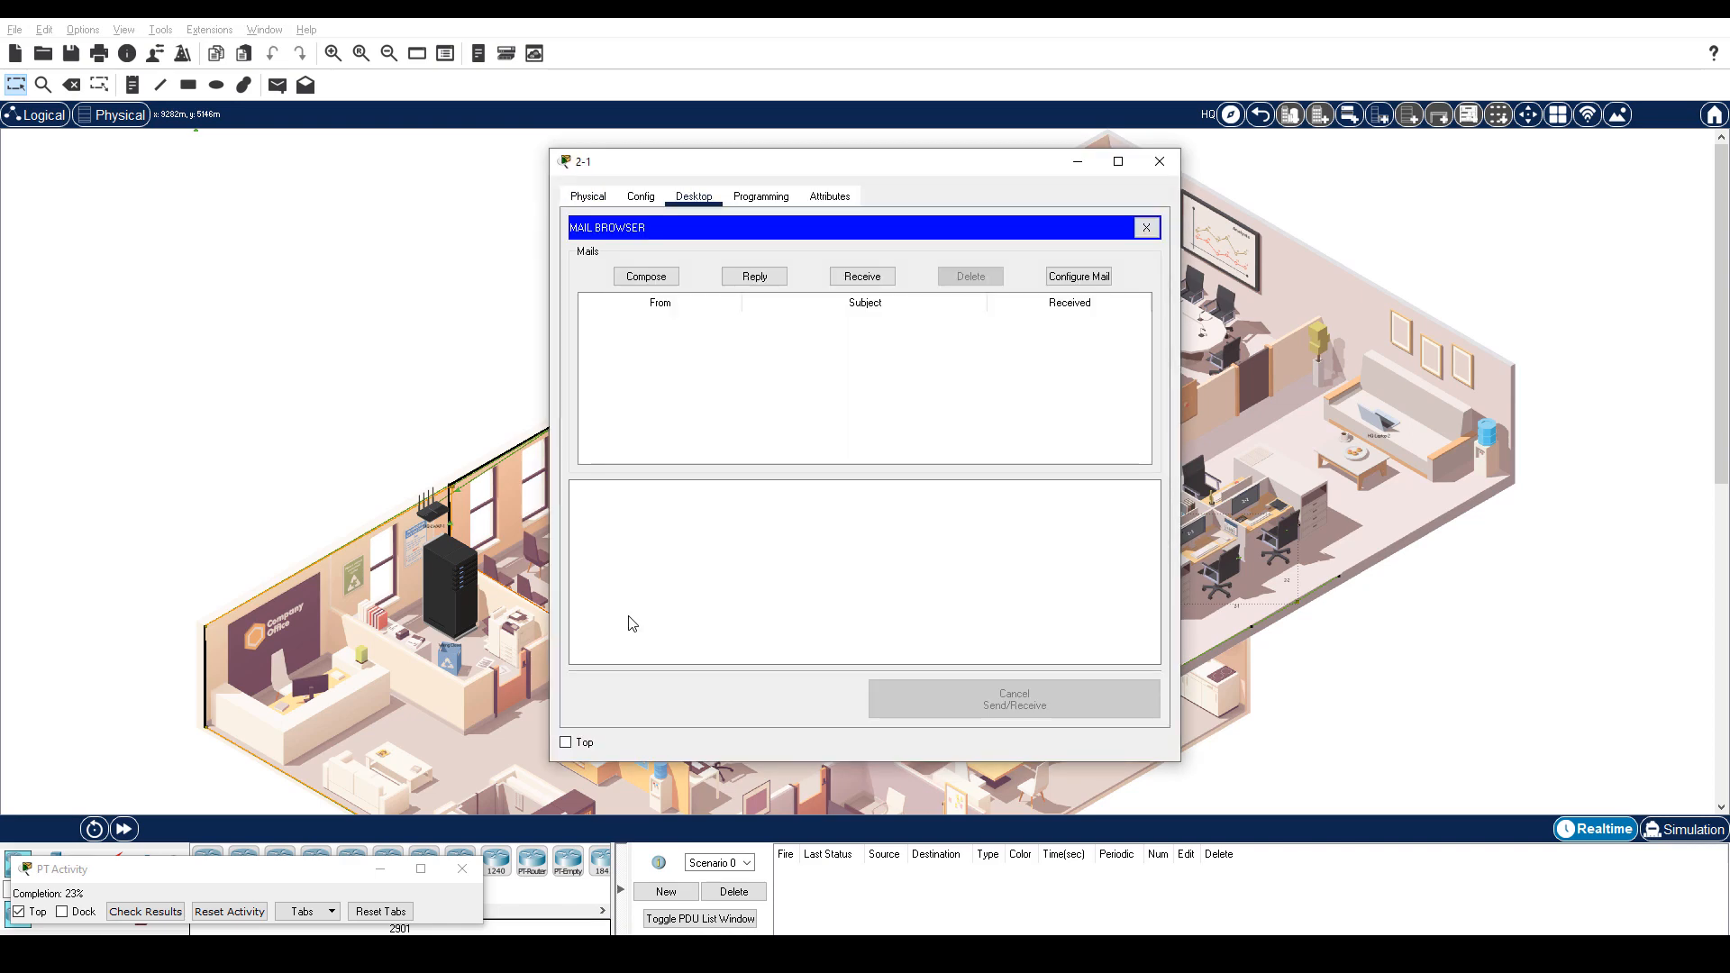
pyautogui.click(863, 277)
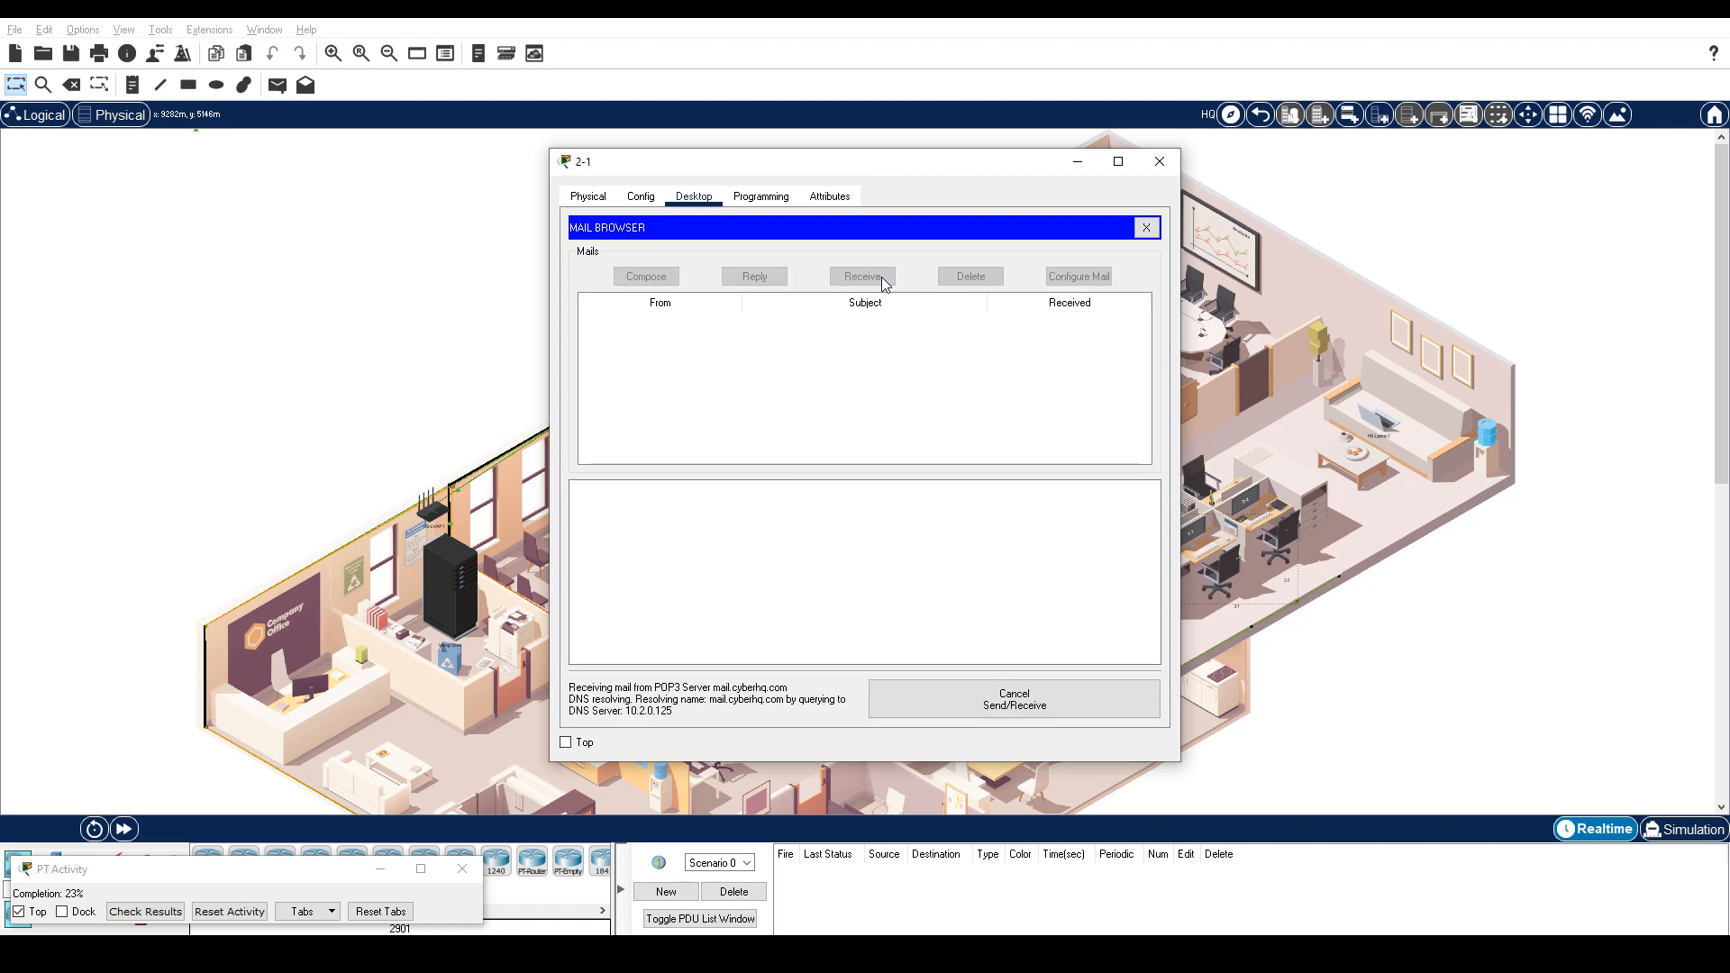
pyautogui.click(678, 326)
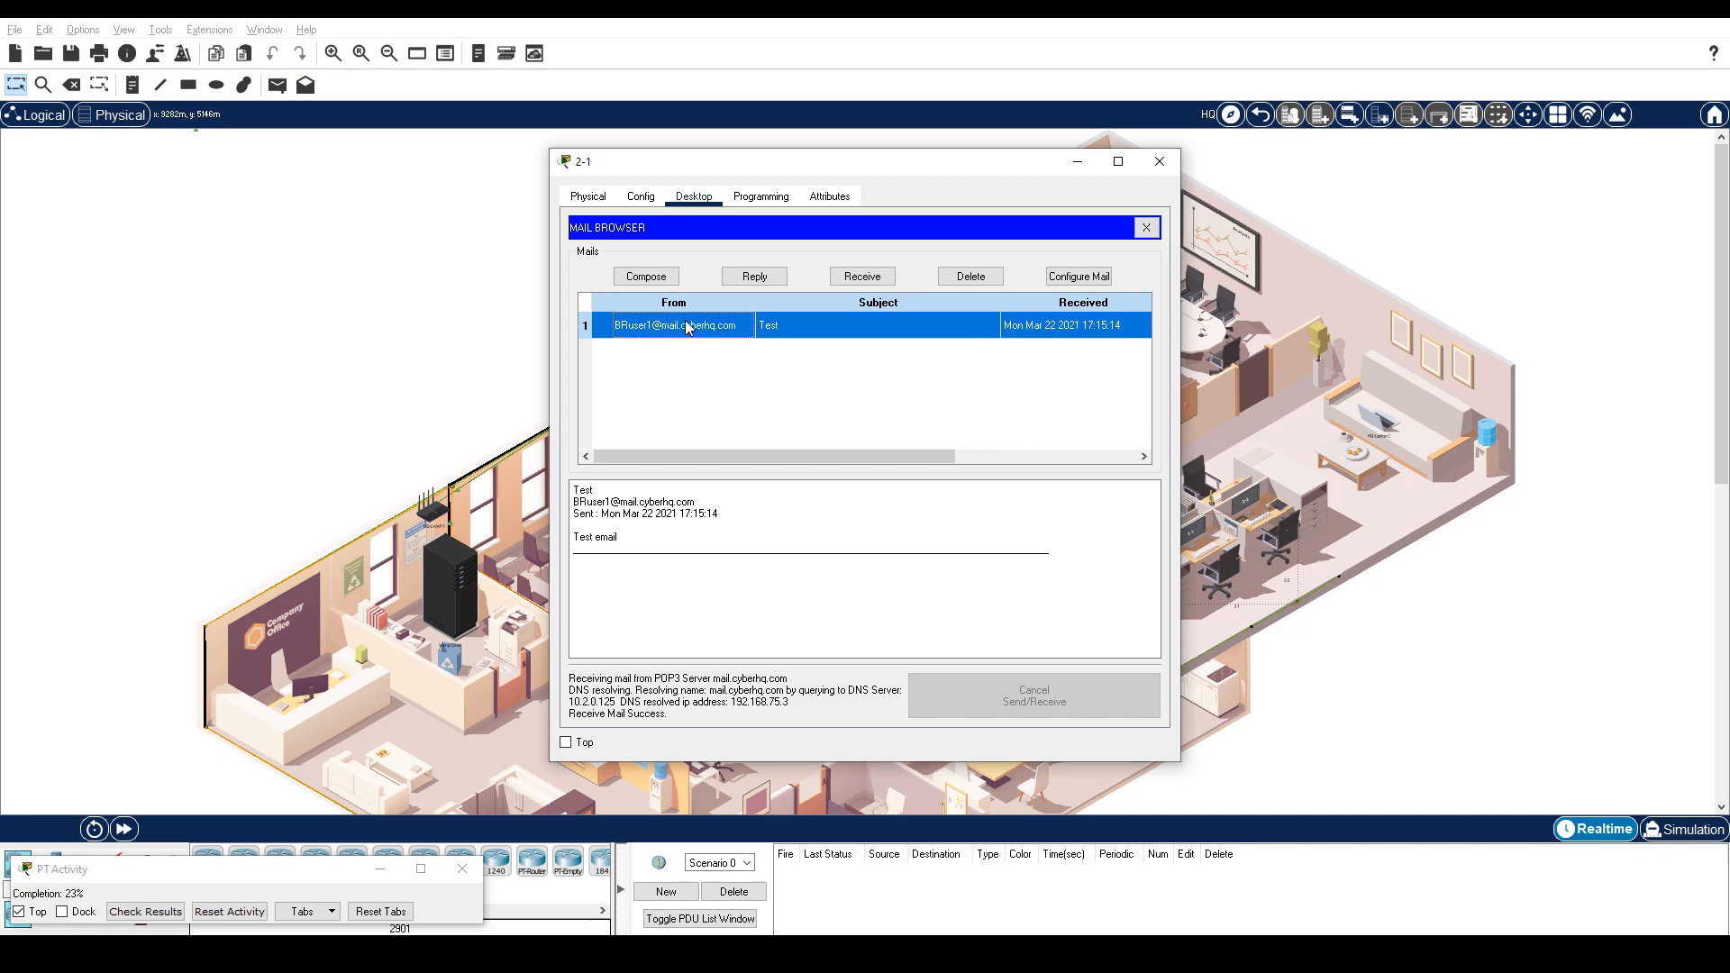
pyautogui.click(1261, 114)
pyautogui.click(892, 396)
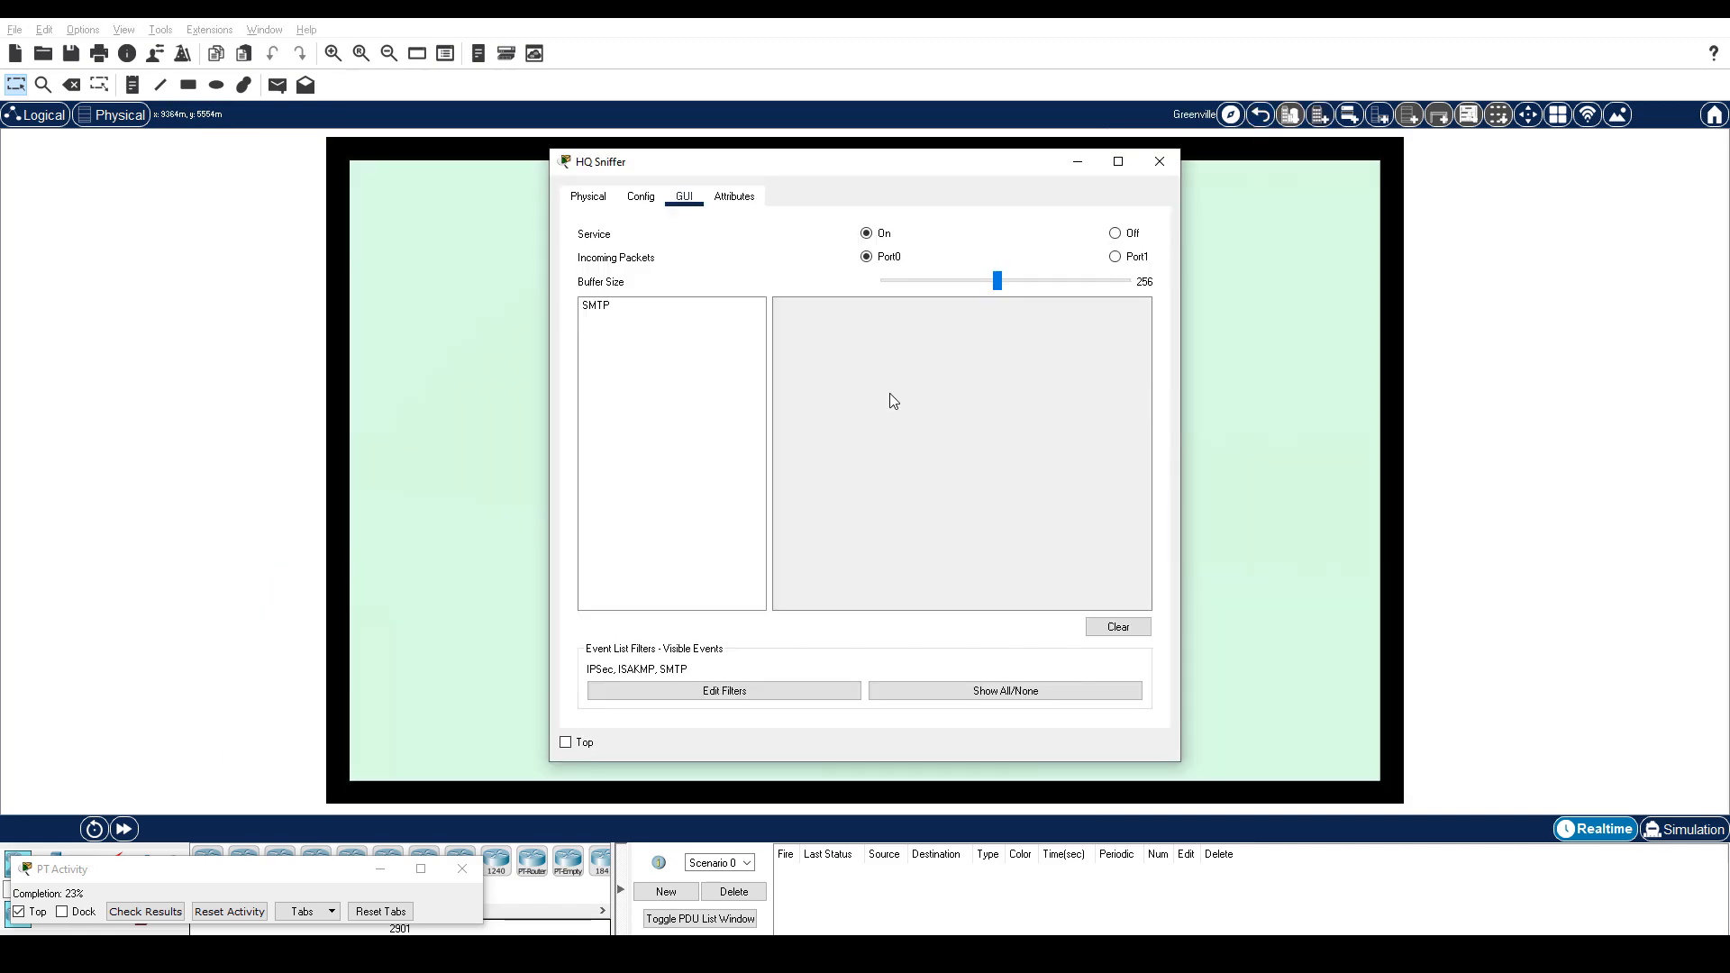
# Inspect the captured SMTP packet's plain-text SMTP Data payload, then close the sniffer.
pyautogui.click(608, 308)
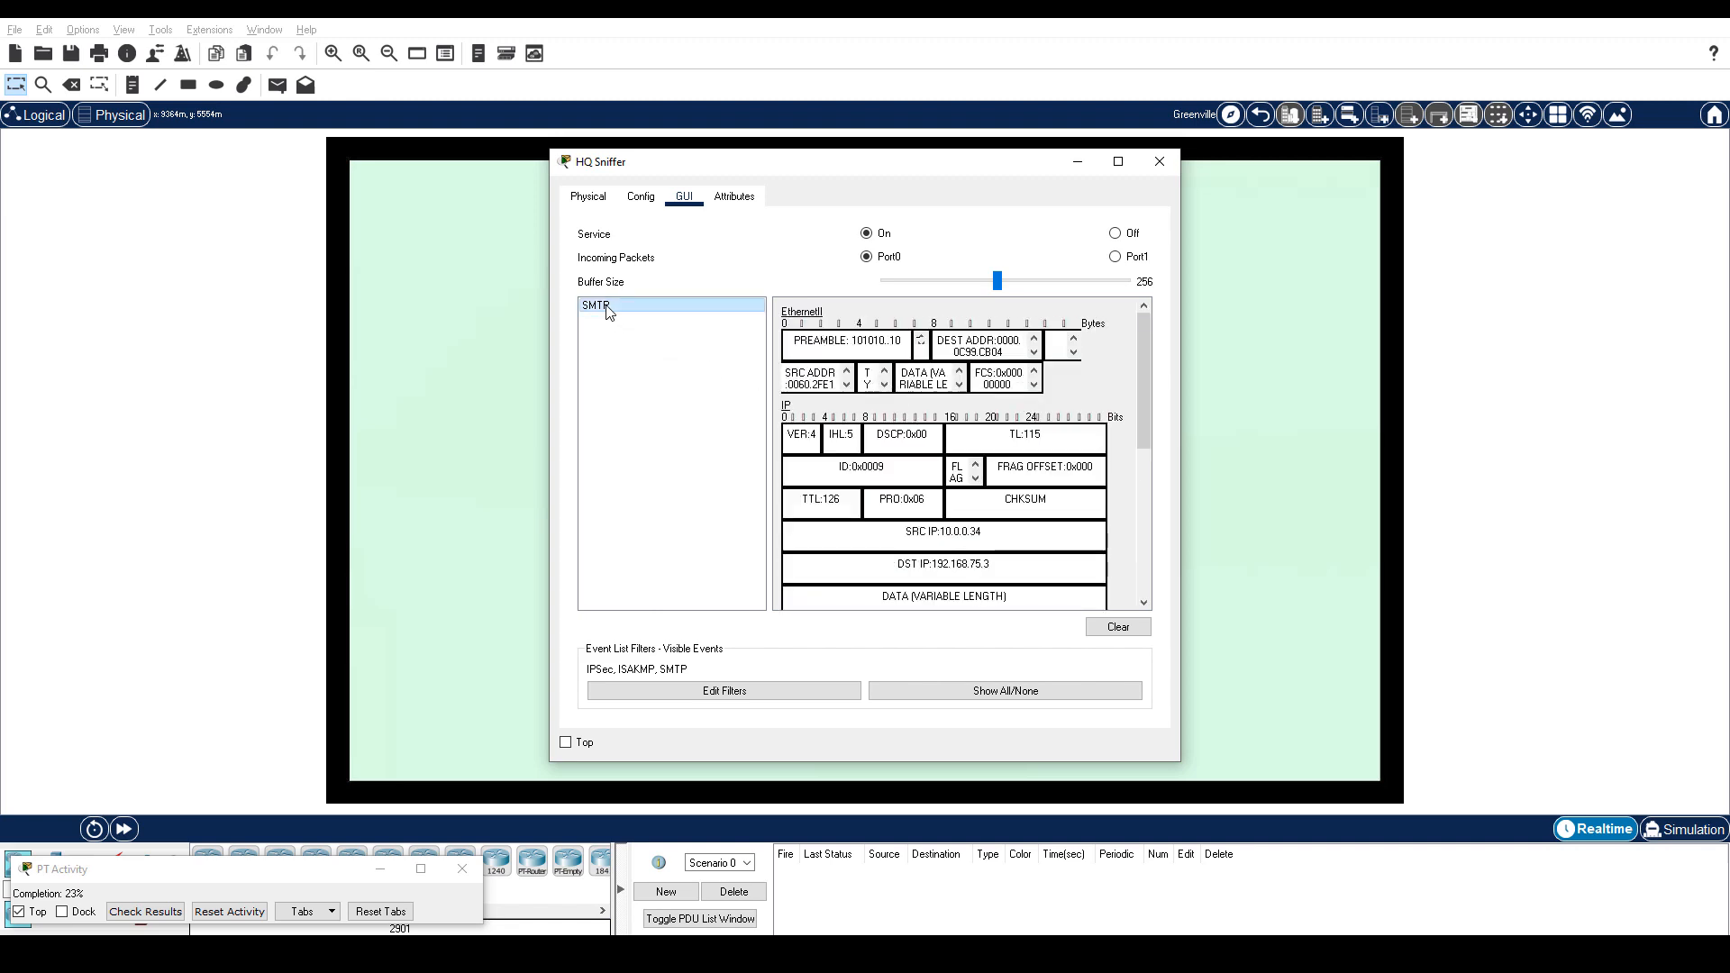
pyautogui.scroll(-5, 1028, 462)
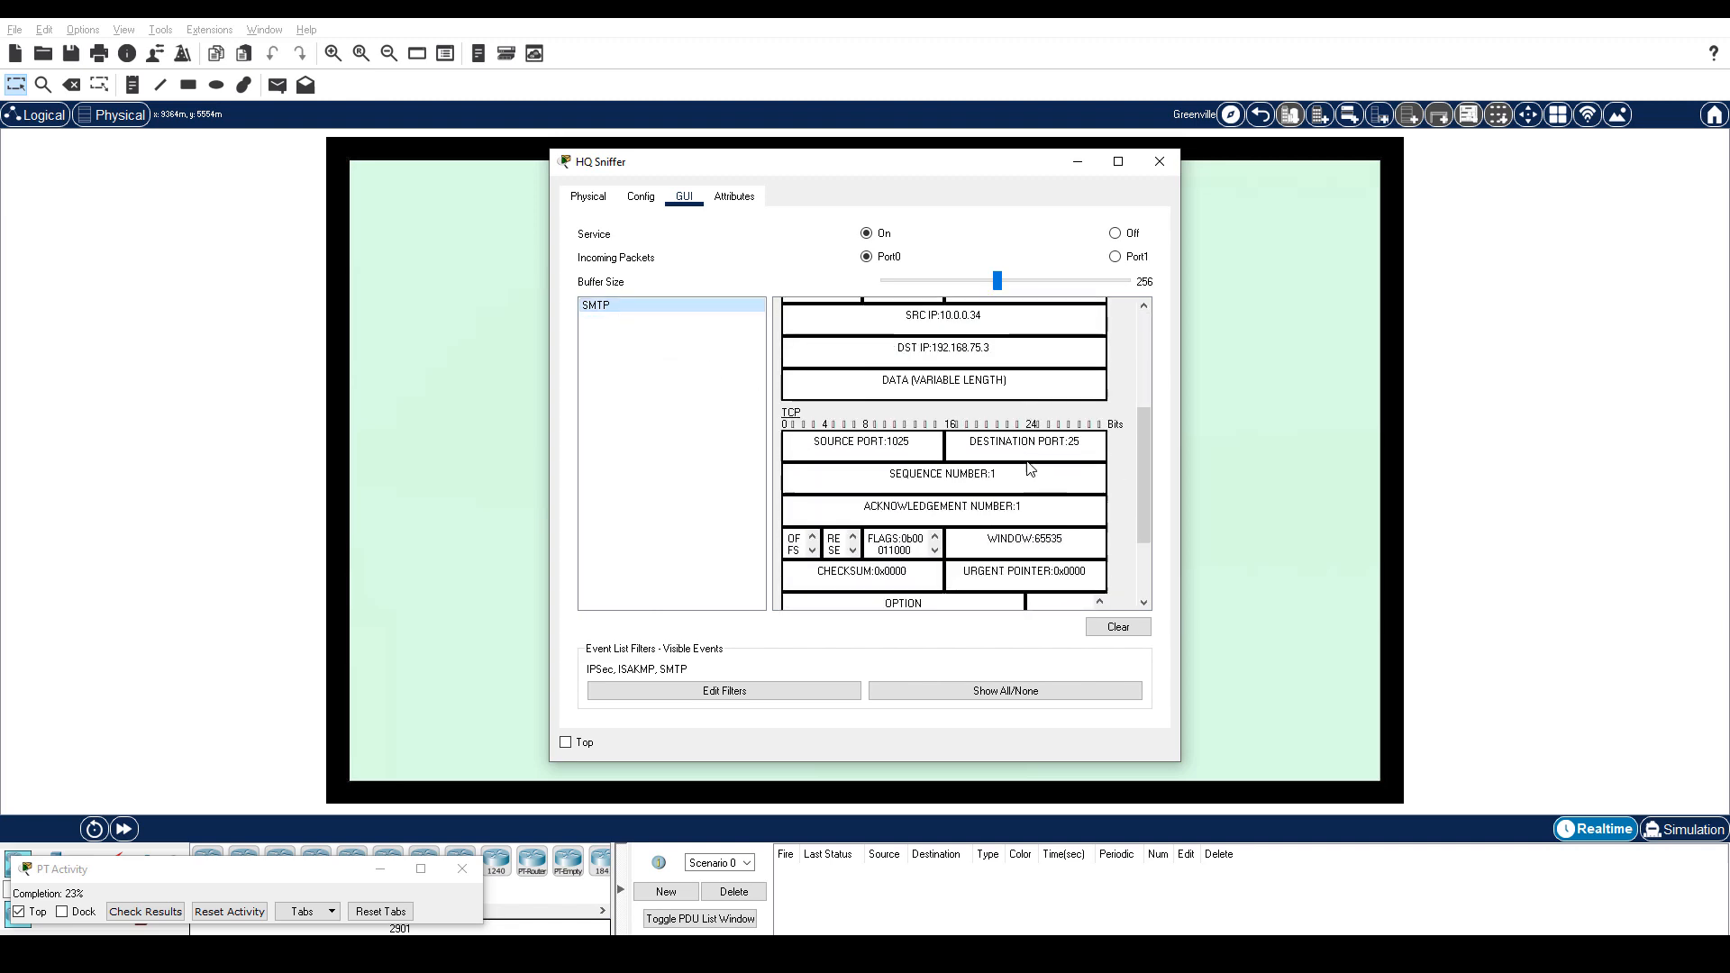
pyautogui.click(953, 600)
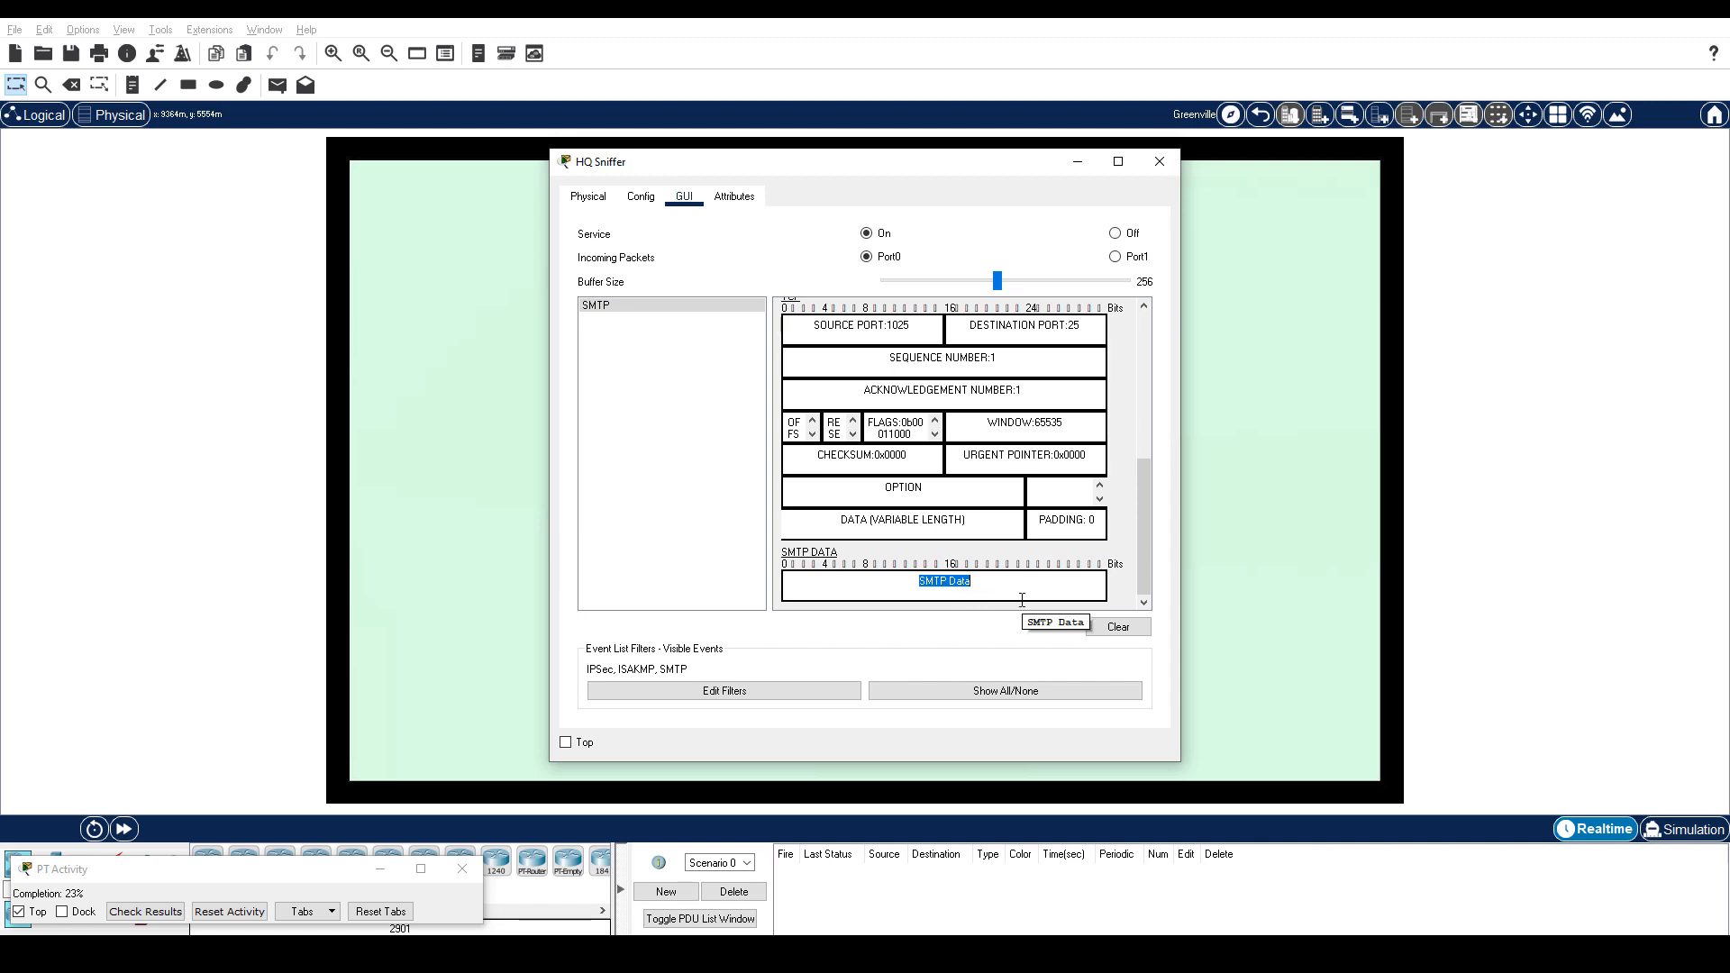
pyautogui.hotkey('alt', 'F4')
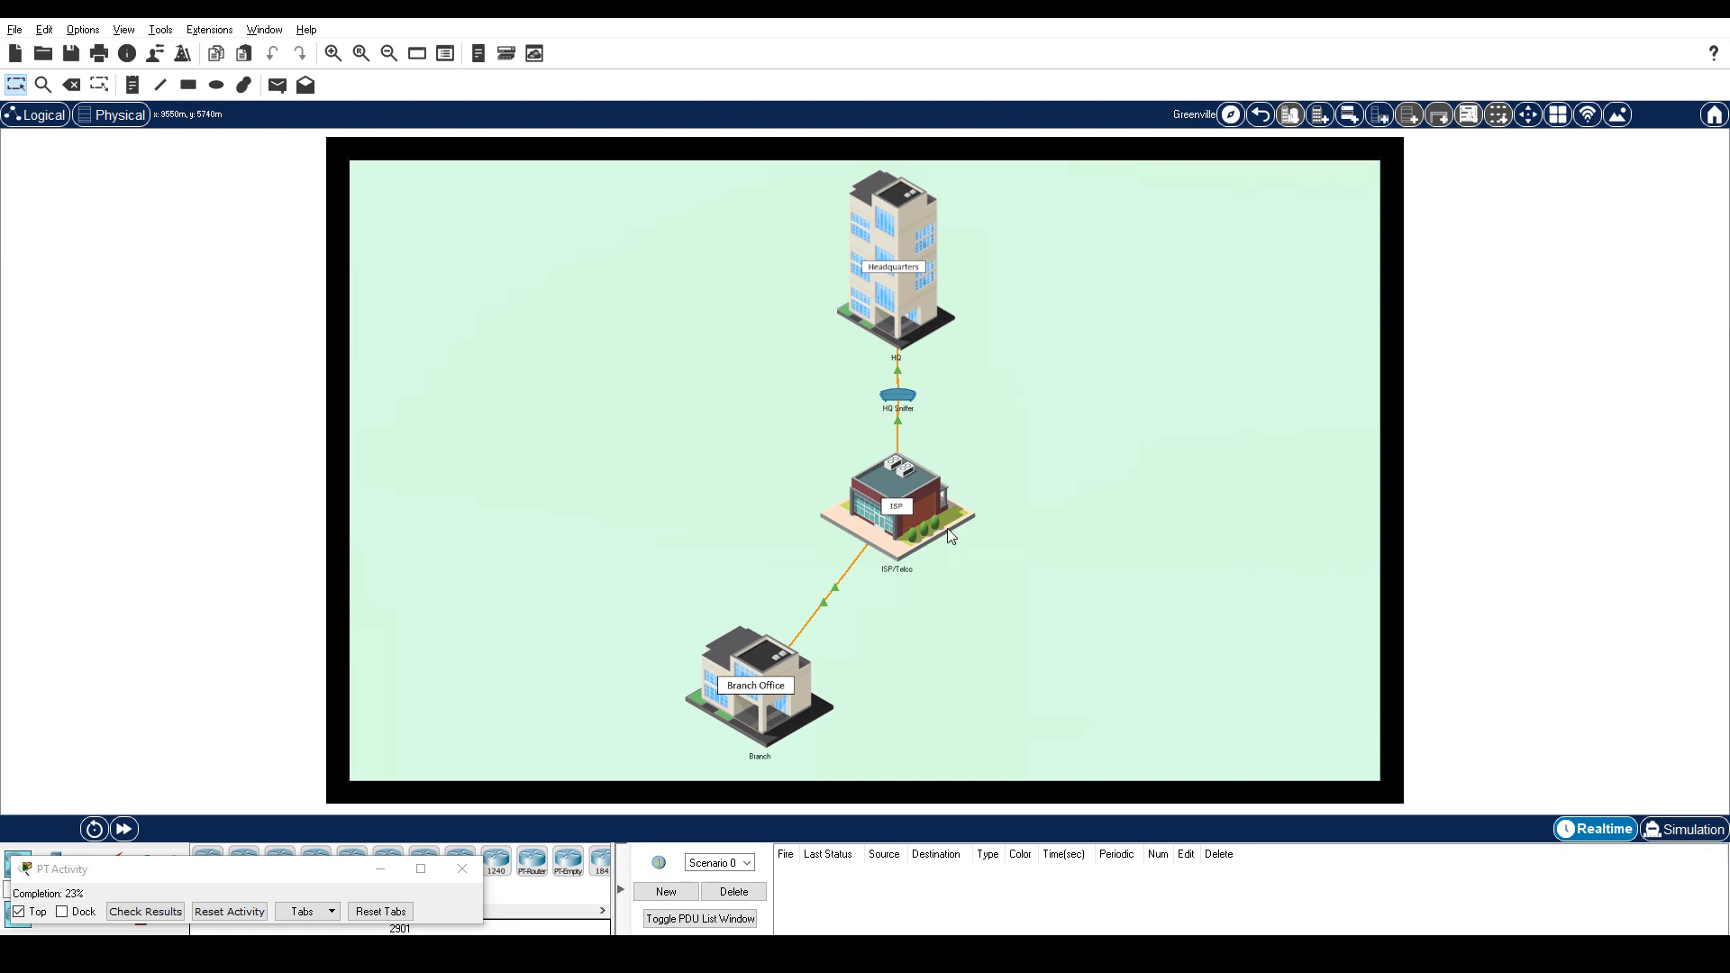
# Open the BRouter1 router from the Branch office's wiring cabinet.
pyautogui.click(757, 689)
pyautogui.click(873, 613)
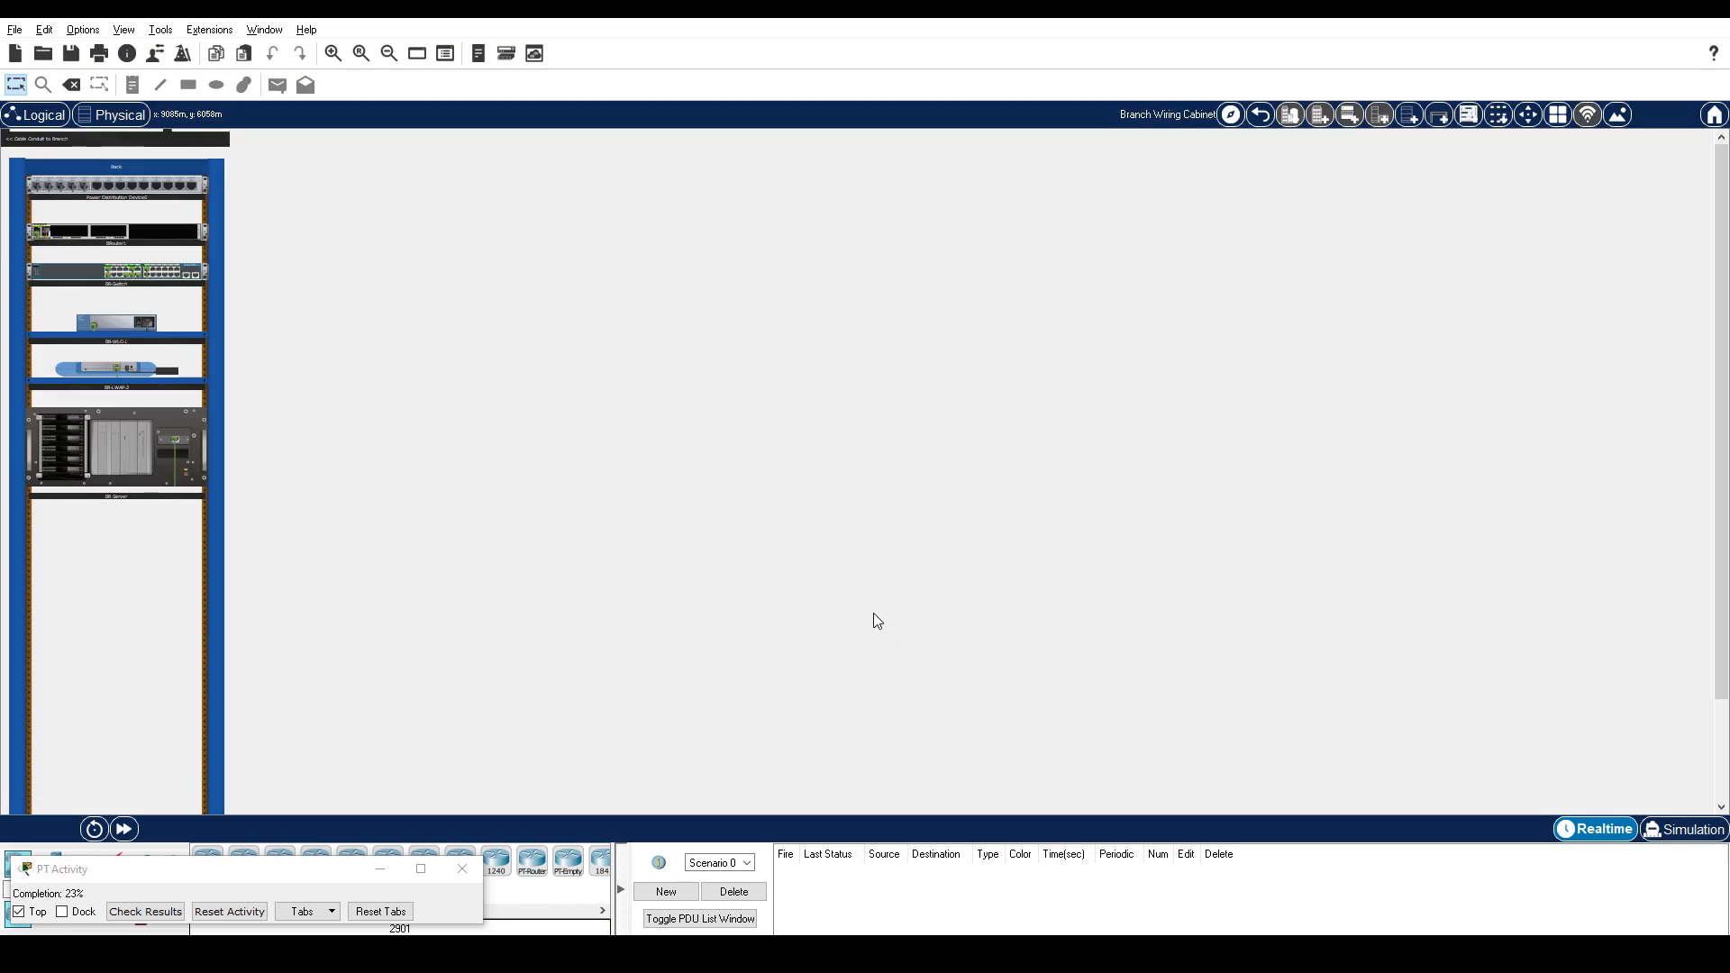
pyautogui.click(166, 237)
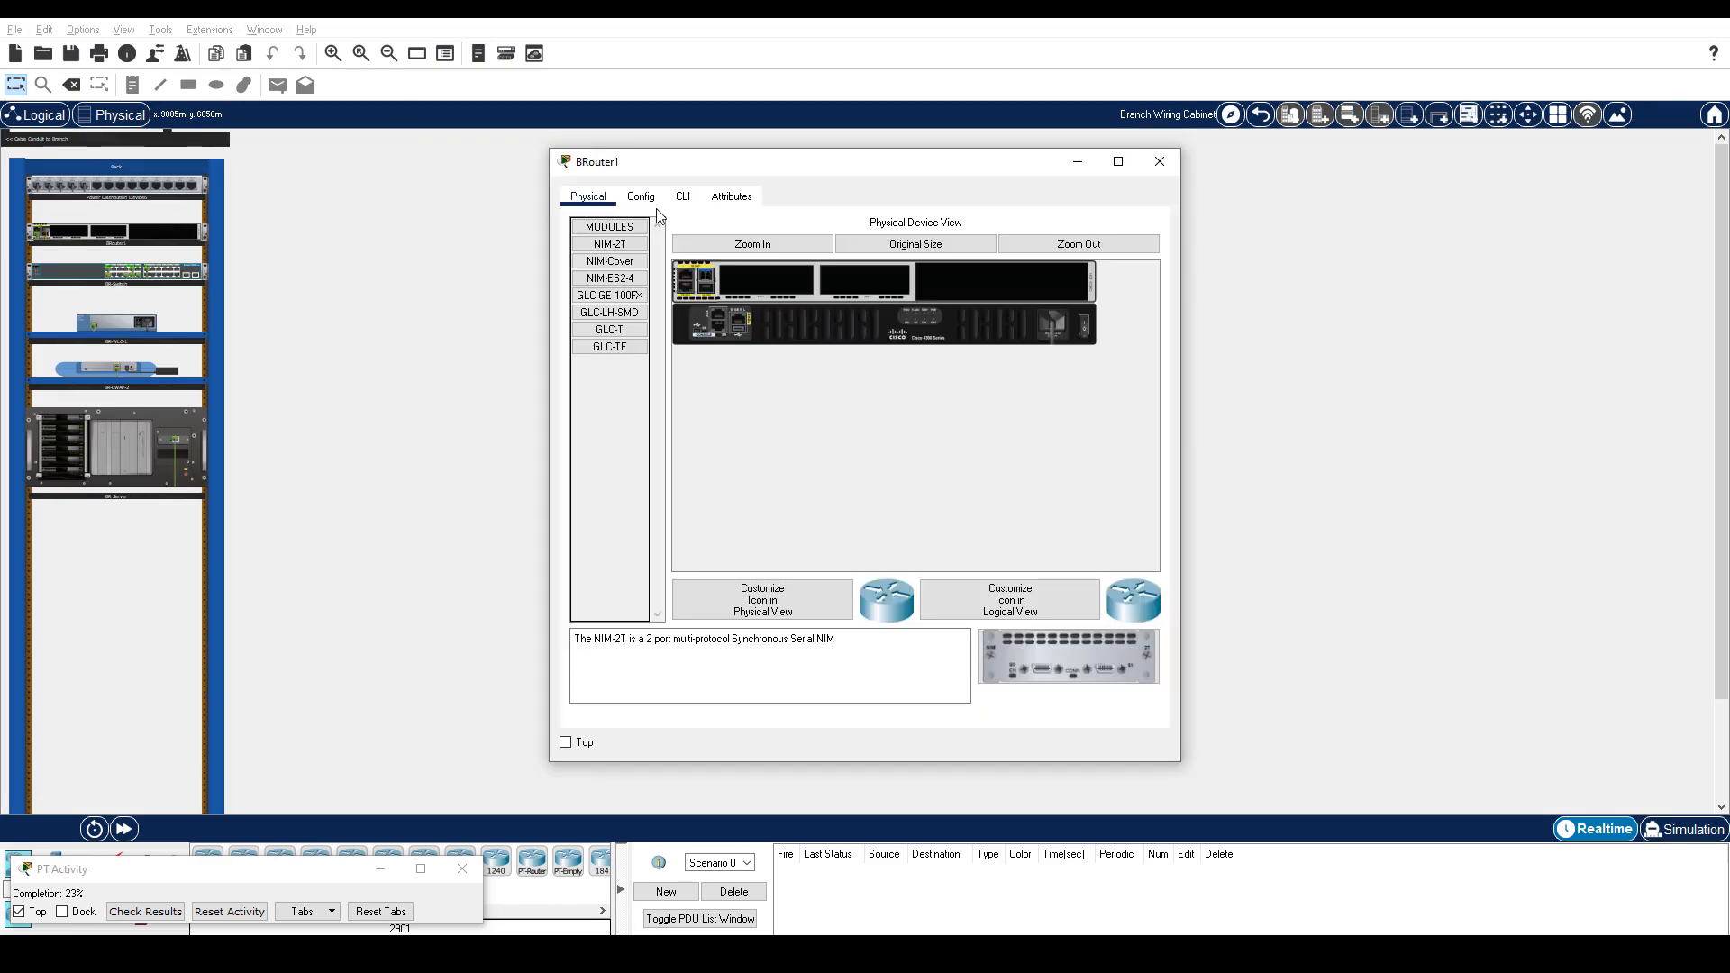
# Log in to BRouter1's CLI with the console and enable passwords and enter configure terminal.
pyautogui.click(683, 196)
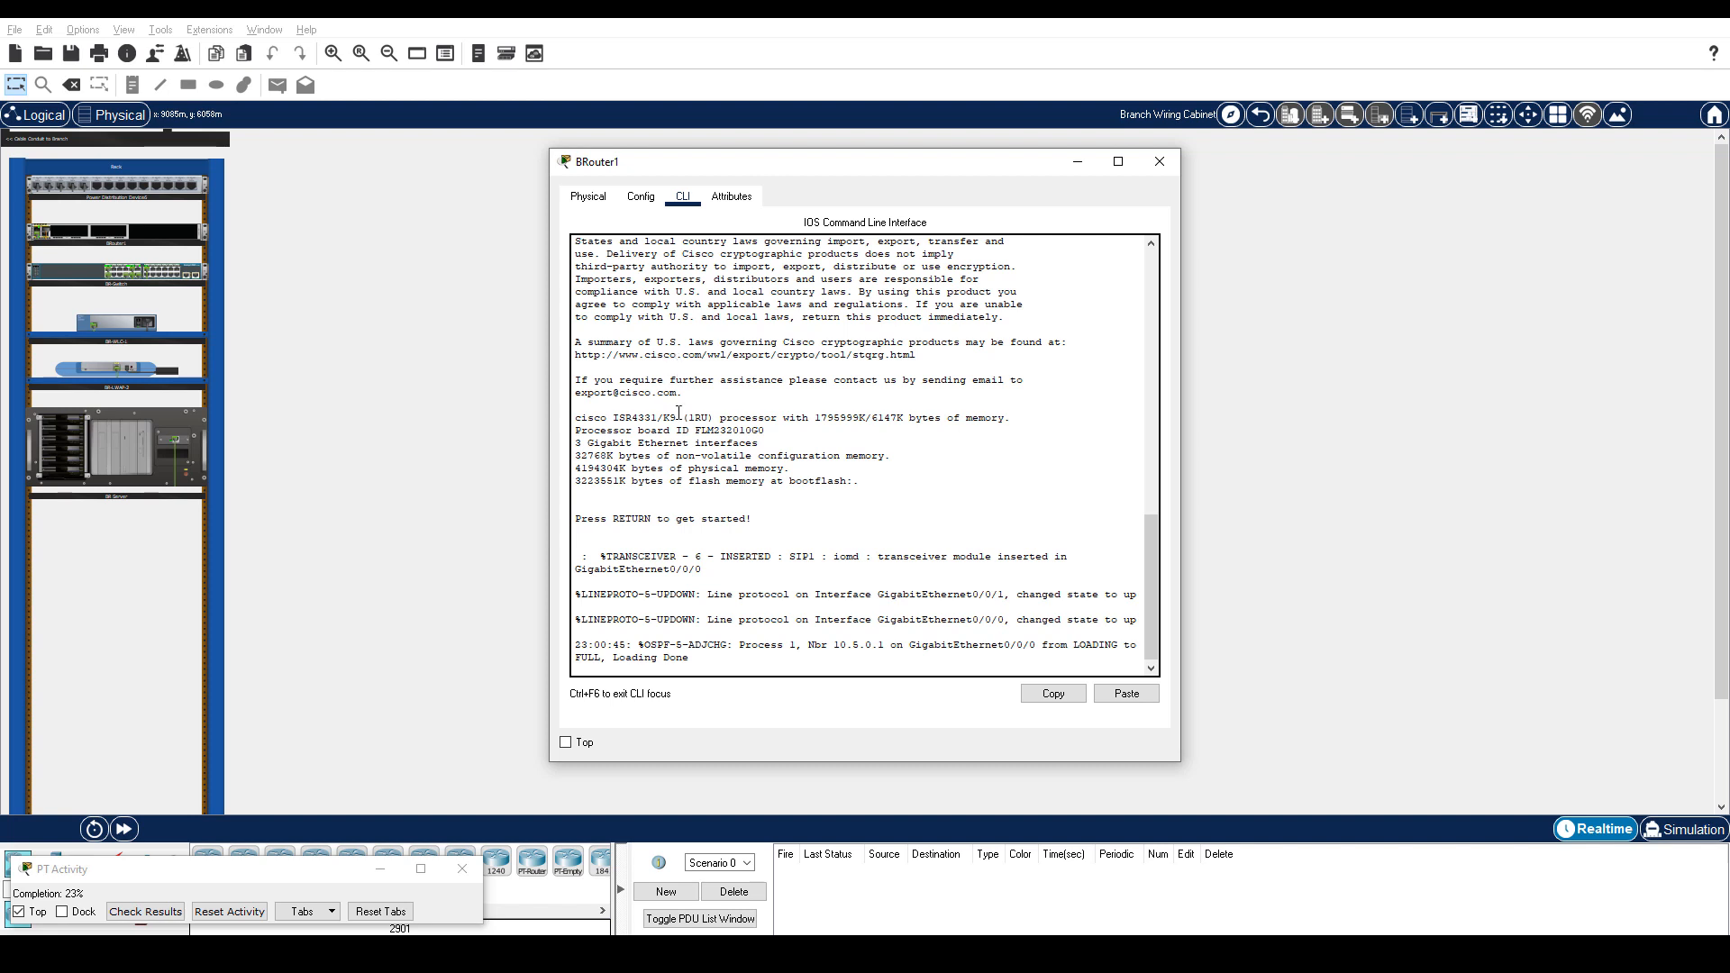
pyautogui.press('Return')
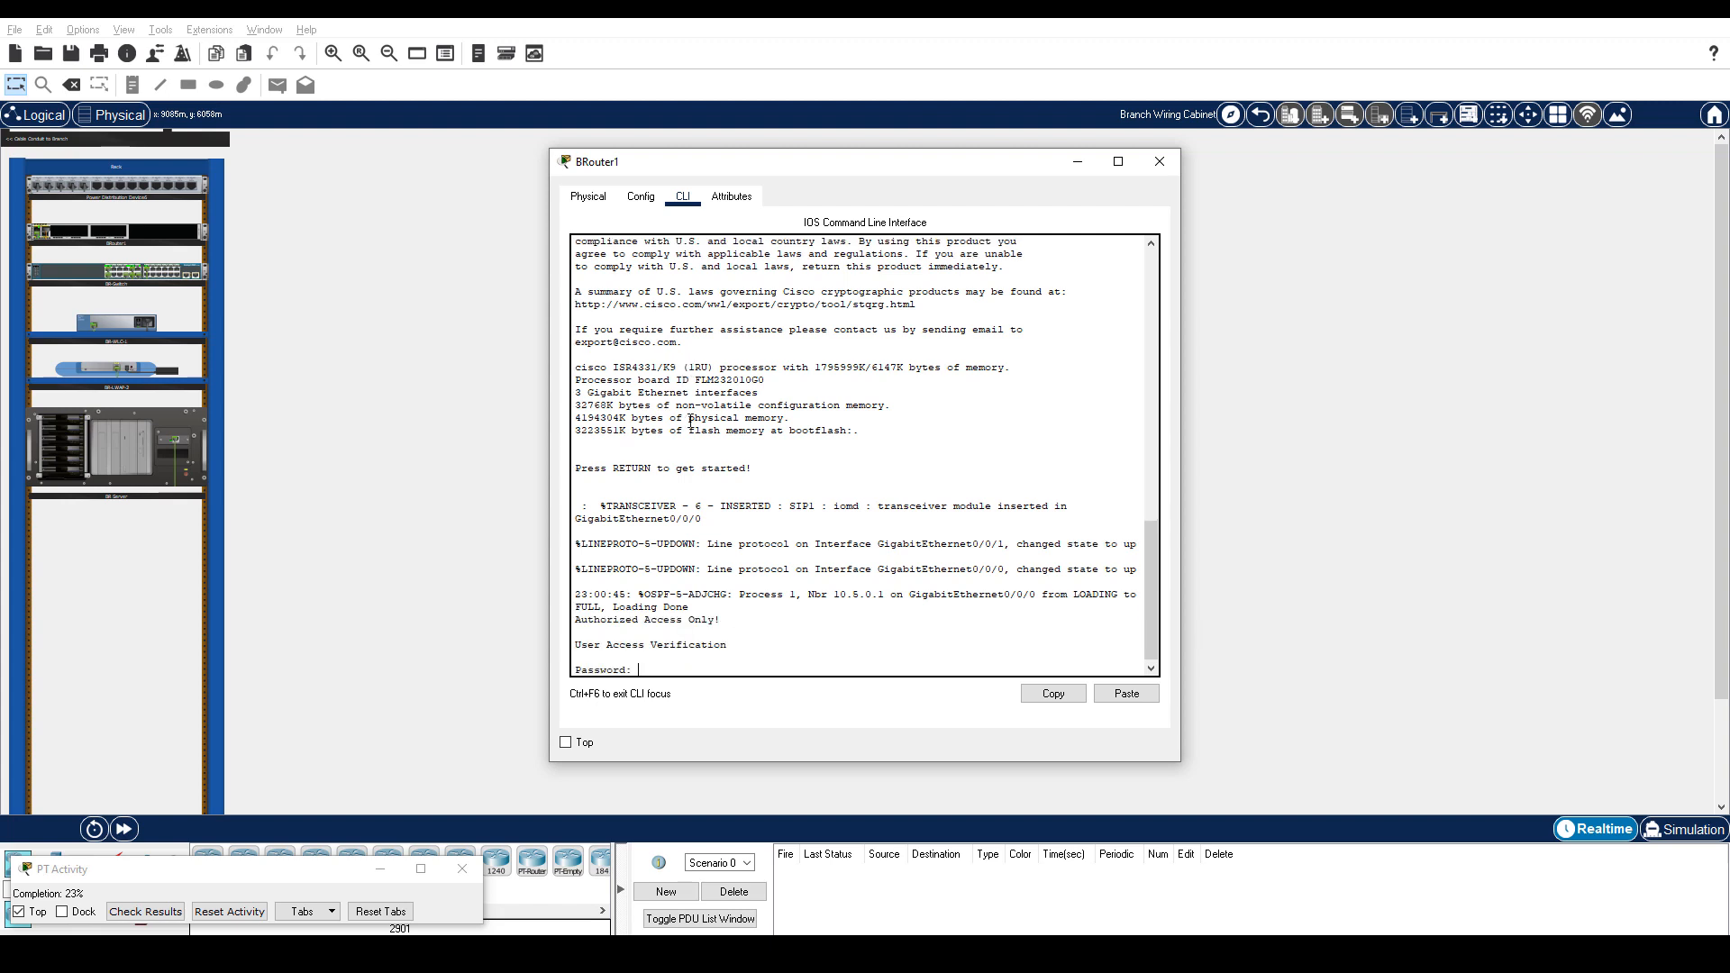
pyautogui.press('Return')
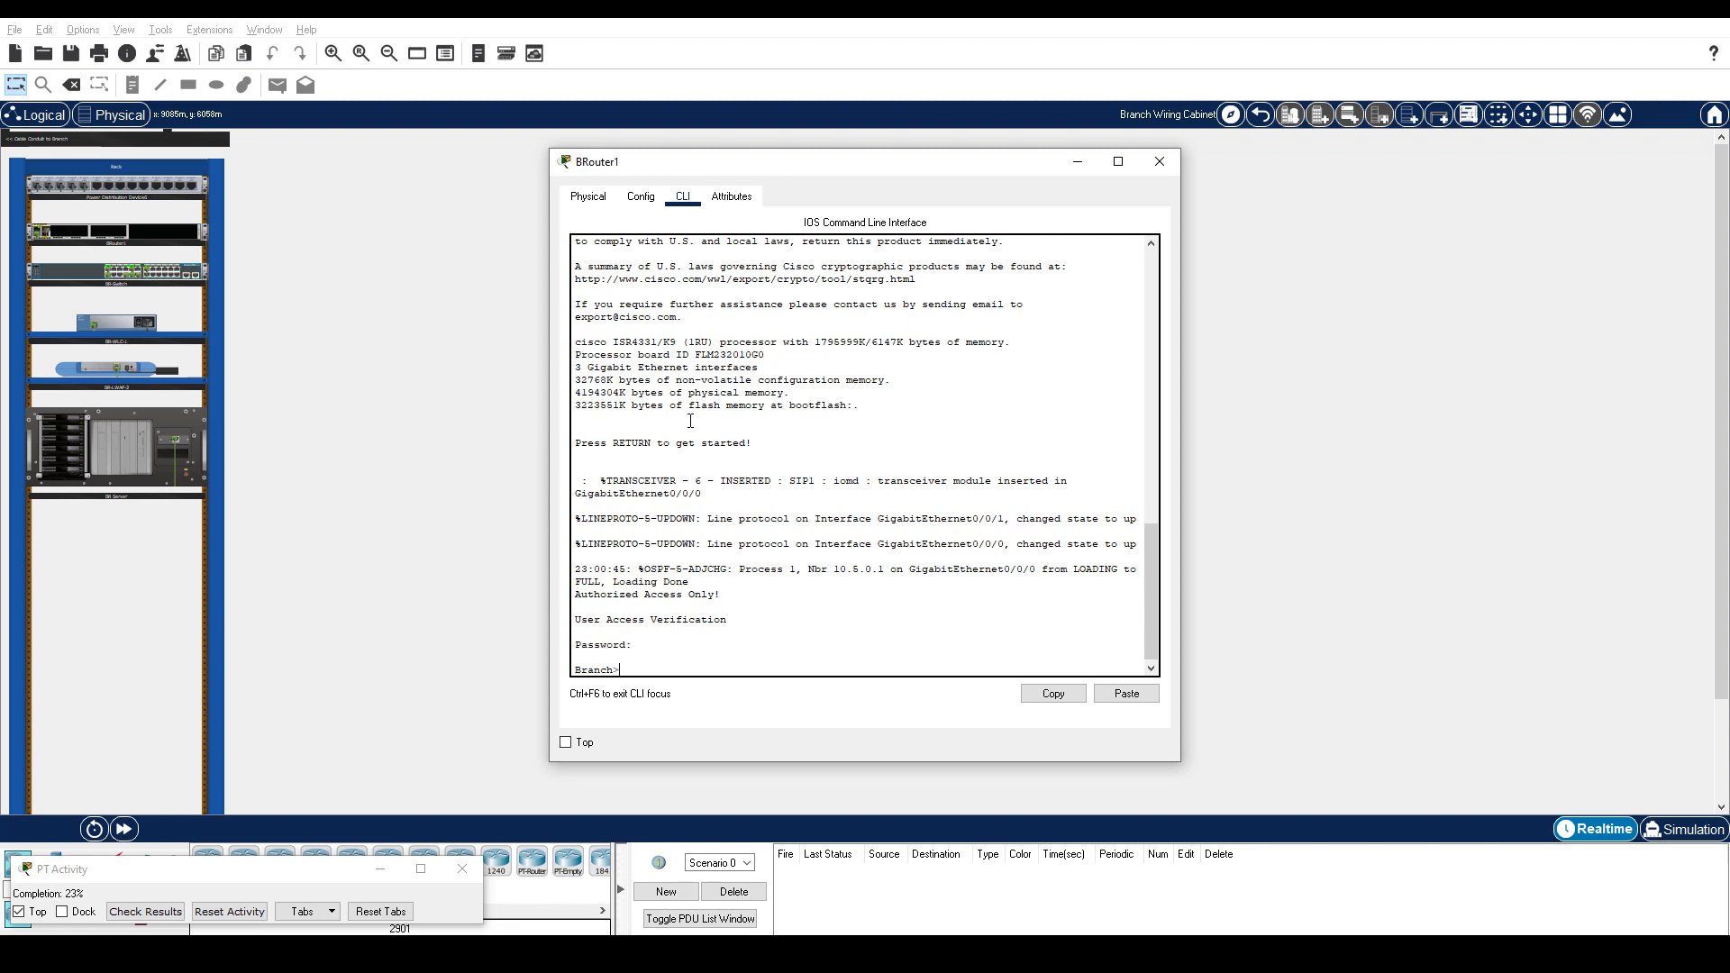
pyautogui.write('enable')
pyautogui.press('Return')
pyautogui.hotkey('alt', 'Tab')
pyautogui.click(738, 689)
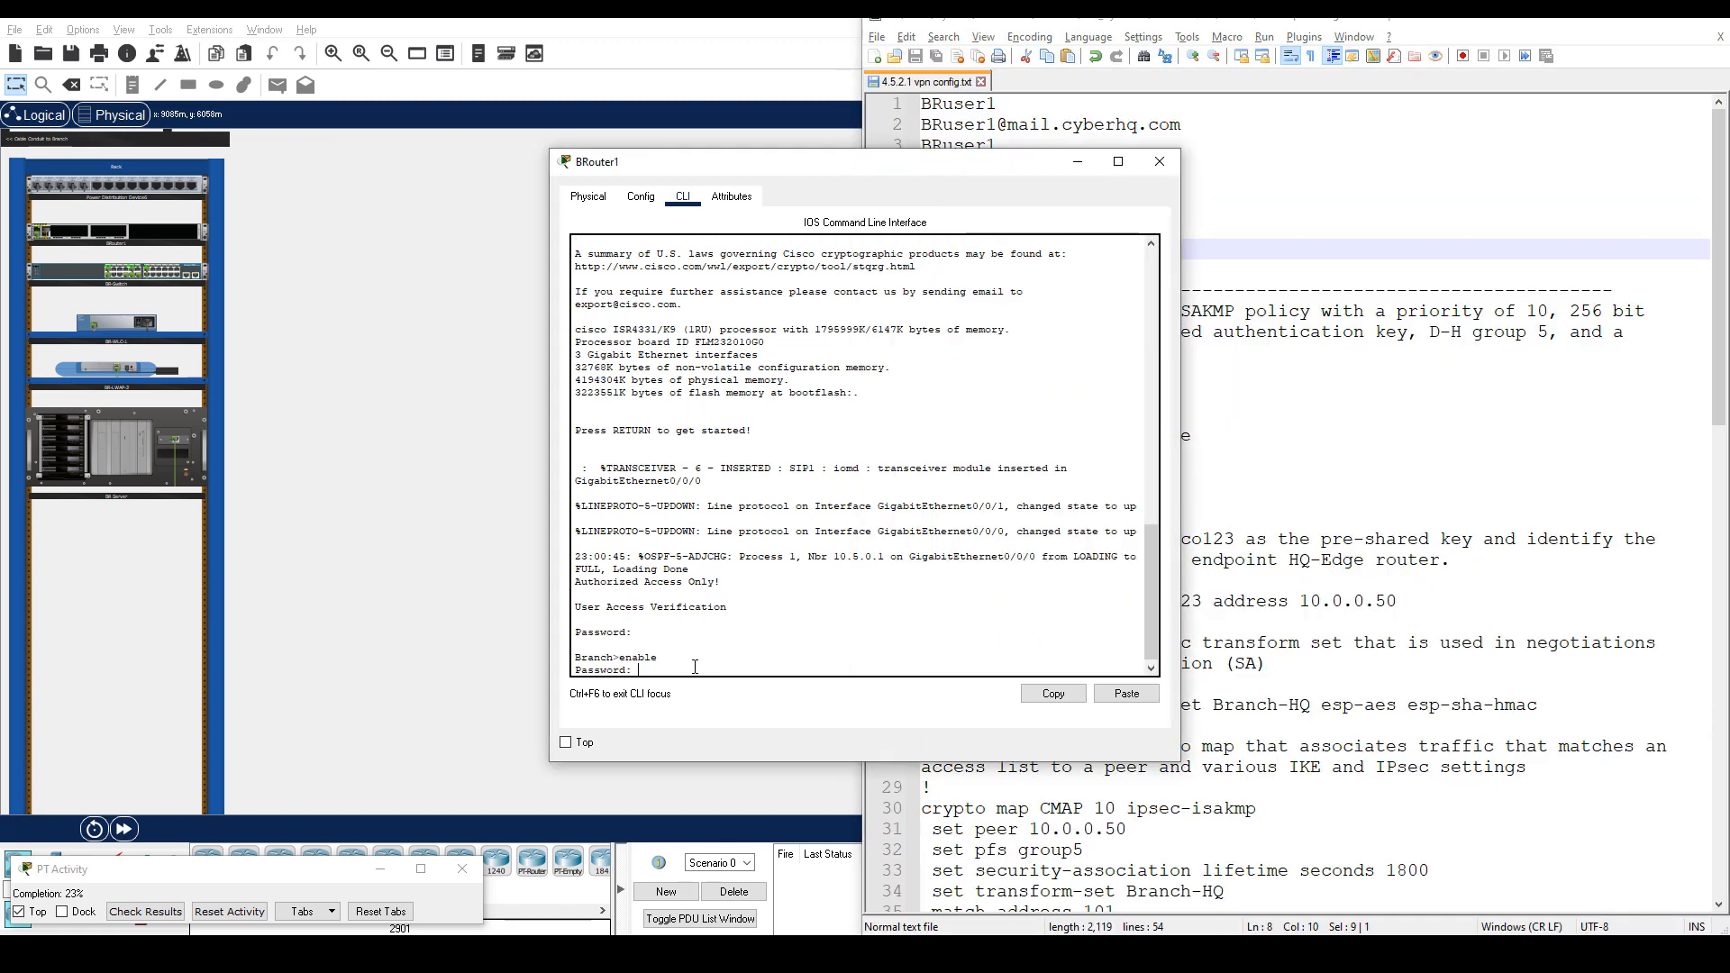
pyautogui.hotkey('ctrl', 'v')
pyautogui.press('Return')
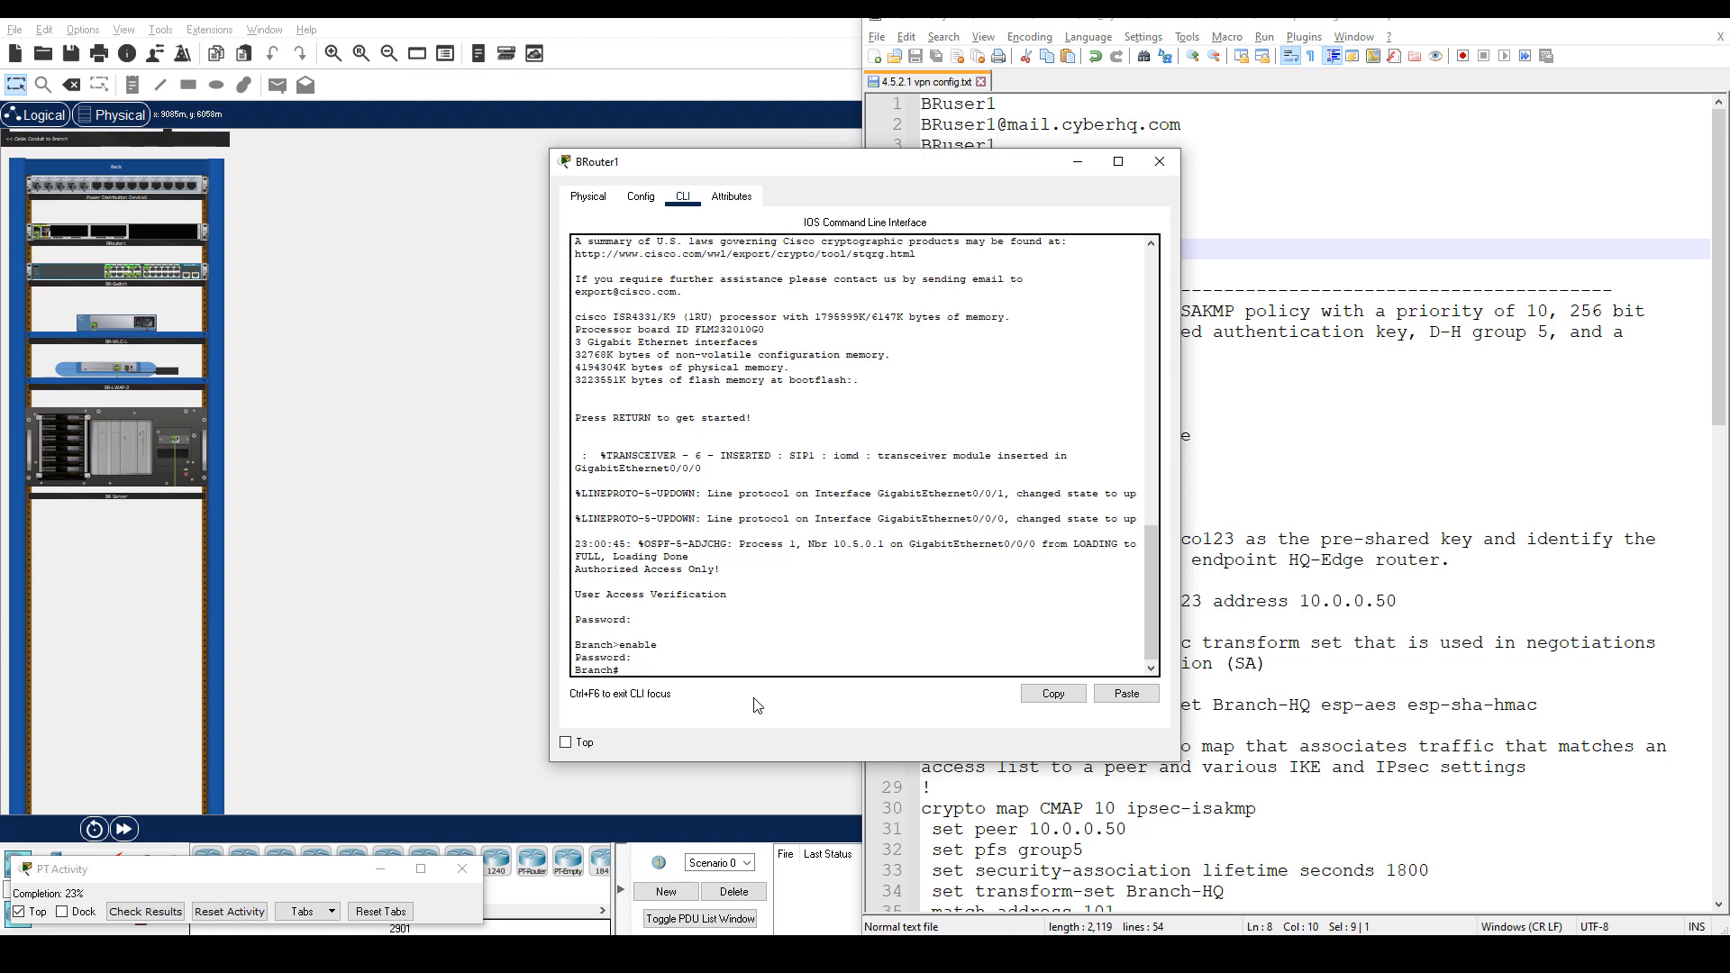
pyautogui.write('configure terminal')
pyautogui.press('Return')
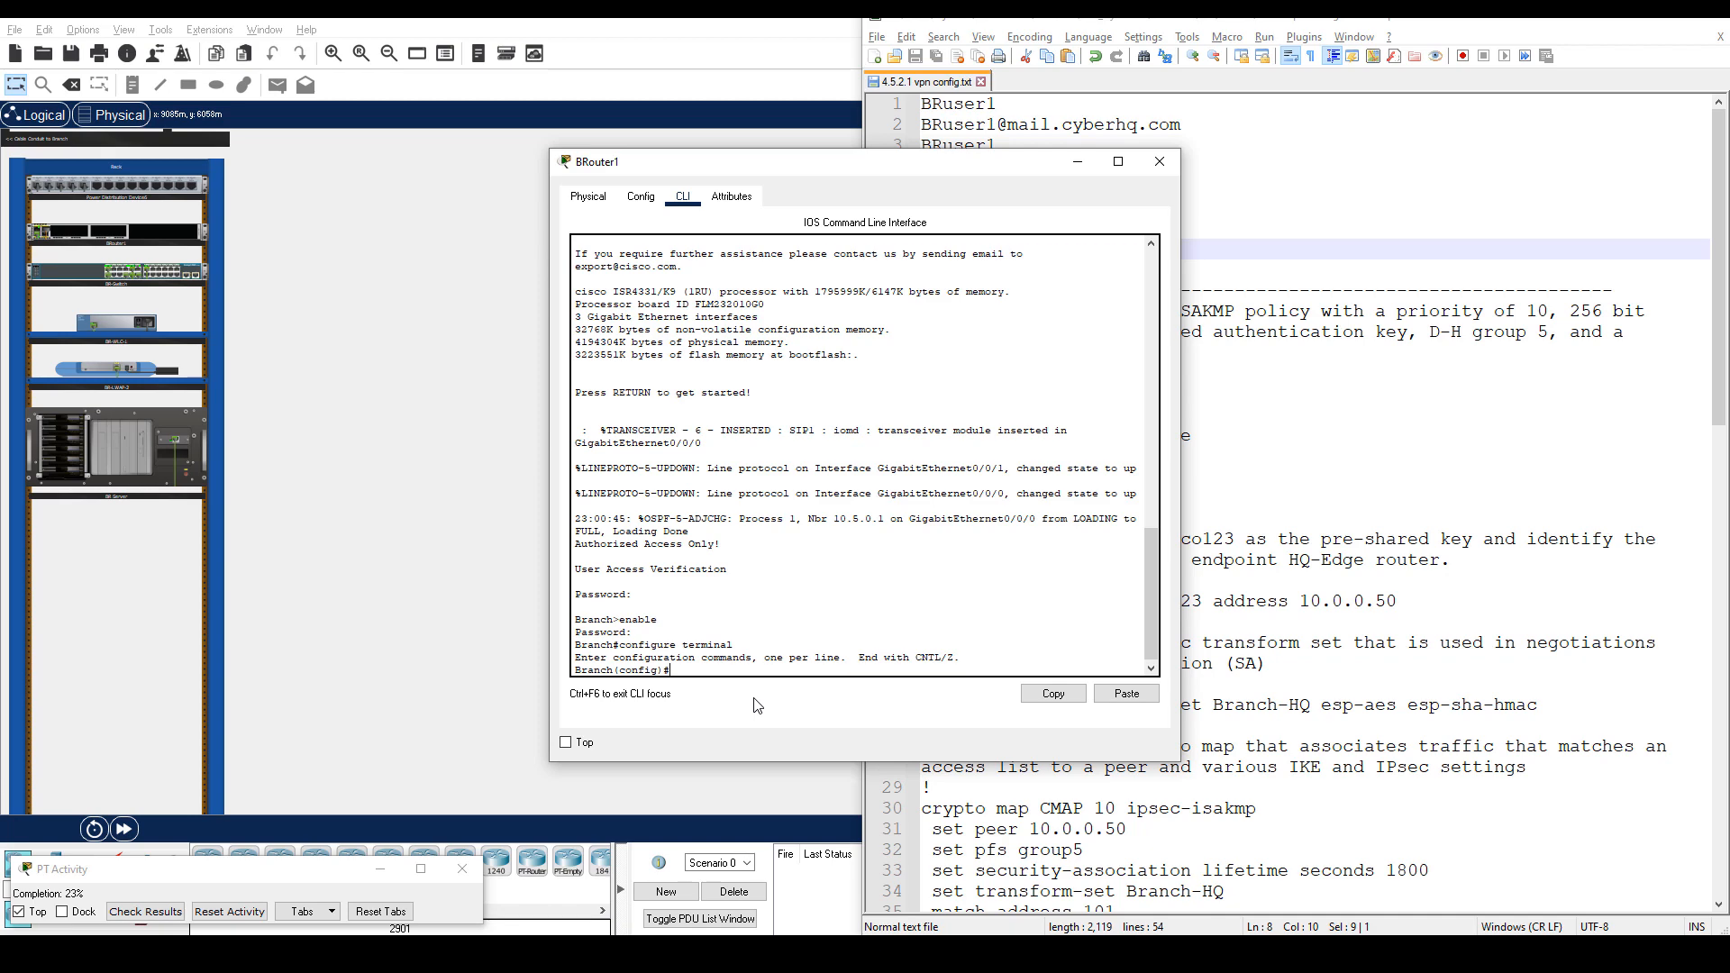
# Select the crypto configuration lines 11–37 in the Notepad++ notes.
pyautogui.click(1441, 405)
pyautogui.scroll(-2, 1441, 405)
pyautogui.moveTo(920, 187); pyautogui.dragTo(1222, 825)
pyautogui.hotkey('ctrl', 'c')
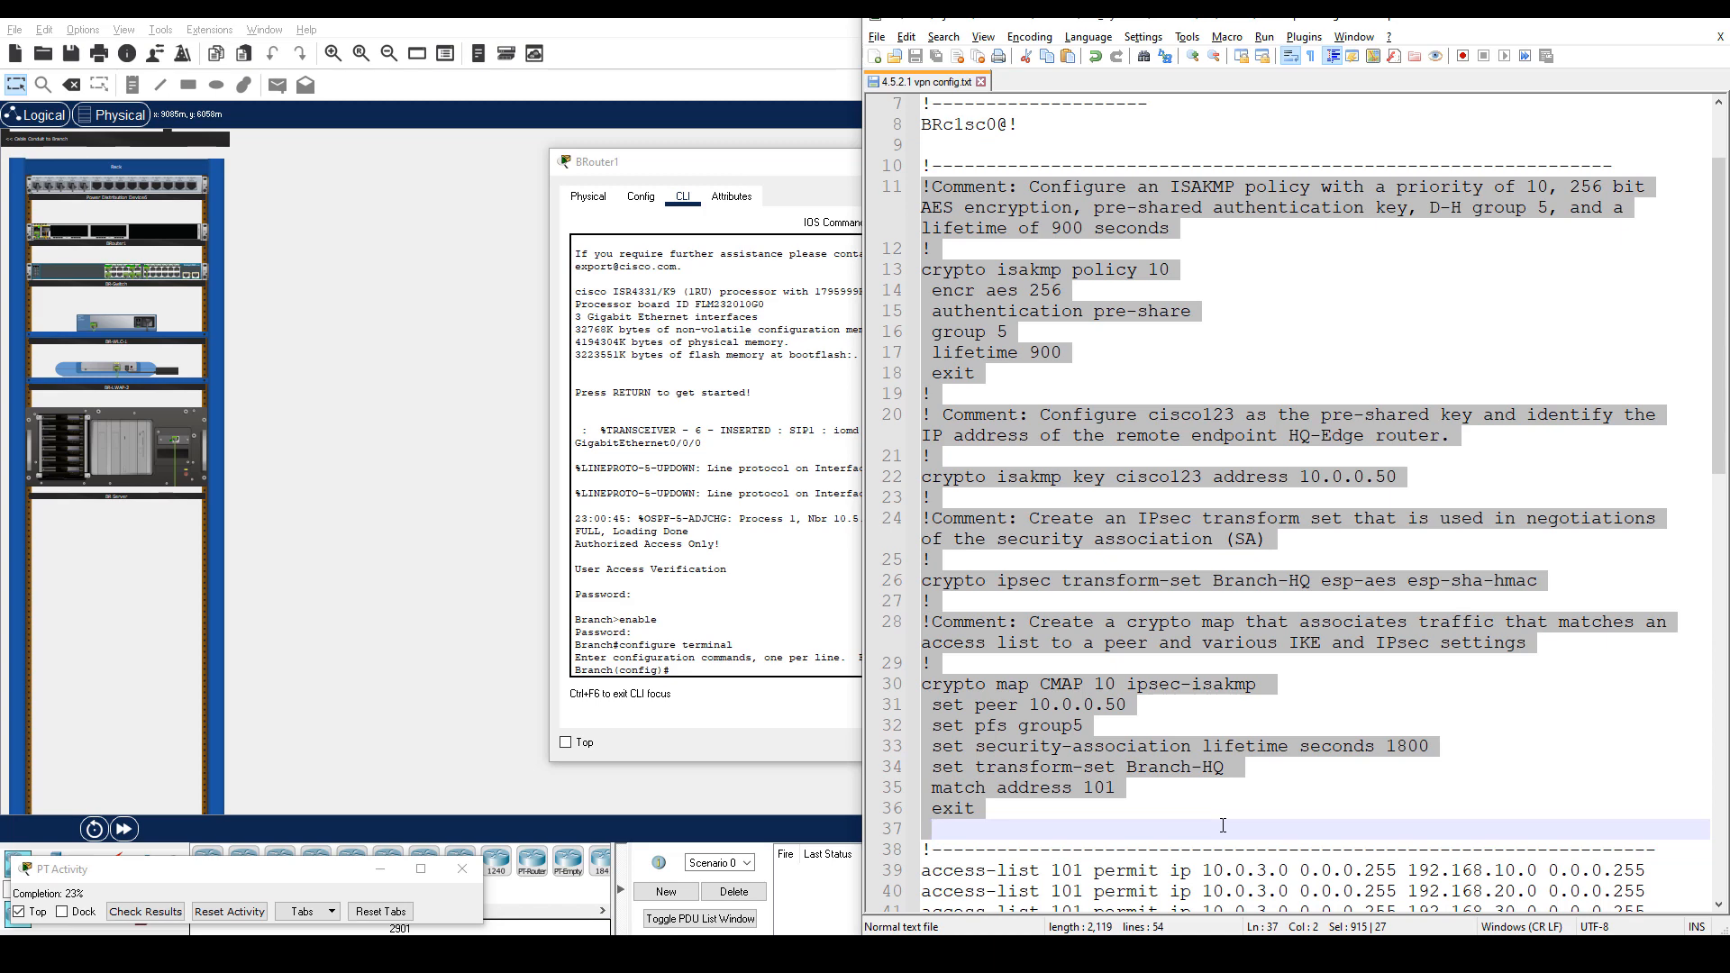
# Paste the ISAKMP policy, transform set Branch-HQ and crypto map CMAP 10 configuration into BRouter1.
pyautogui.click(735, 590)
pyautogui.rightClick(734, 590)
pyautogui.click(759, 631)
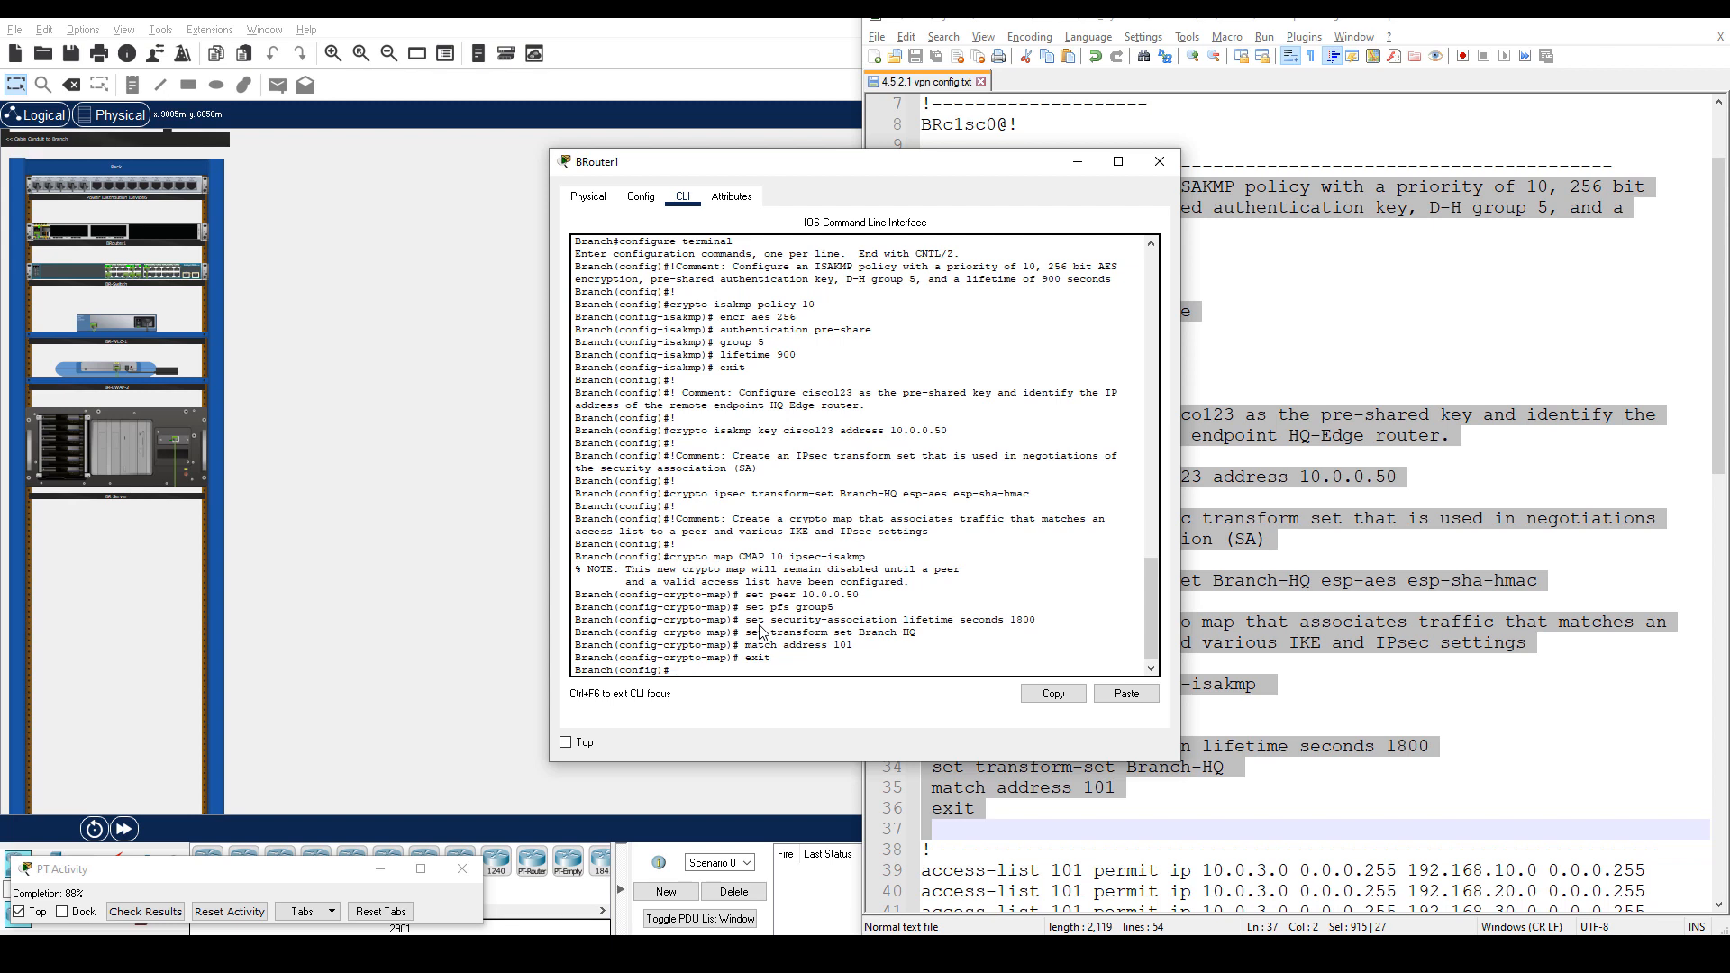
# Review the running configuration with do sh run, noting the crypto map's Incomplete flag.
pyautogui.write('do sh run')
pyautogui.press('Return')
pyautogui.press('space')
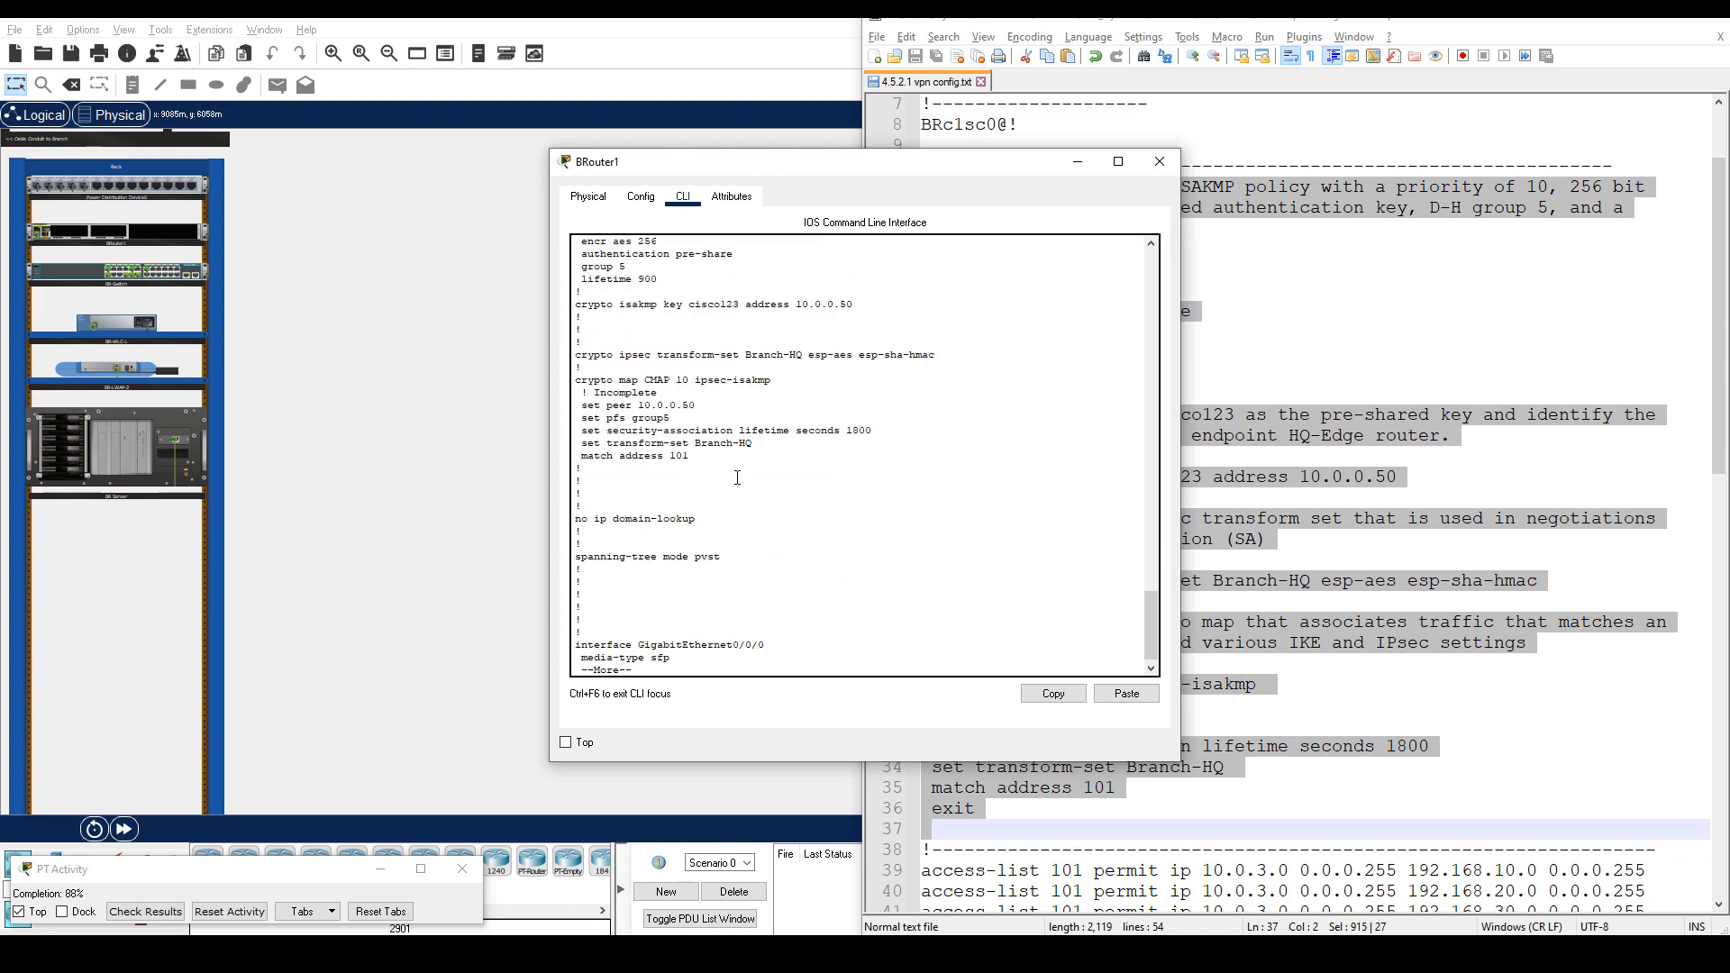
pyautogui.moveTo(575, 392); pyautogui.dragTo(659, 393)
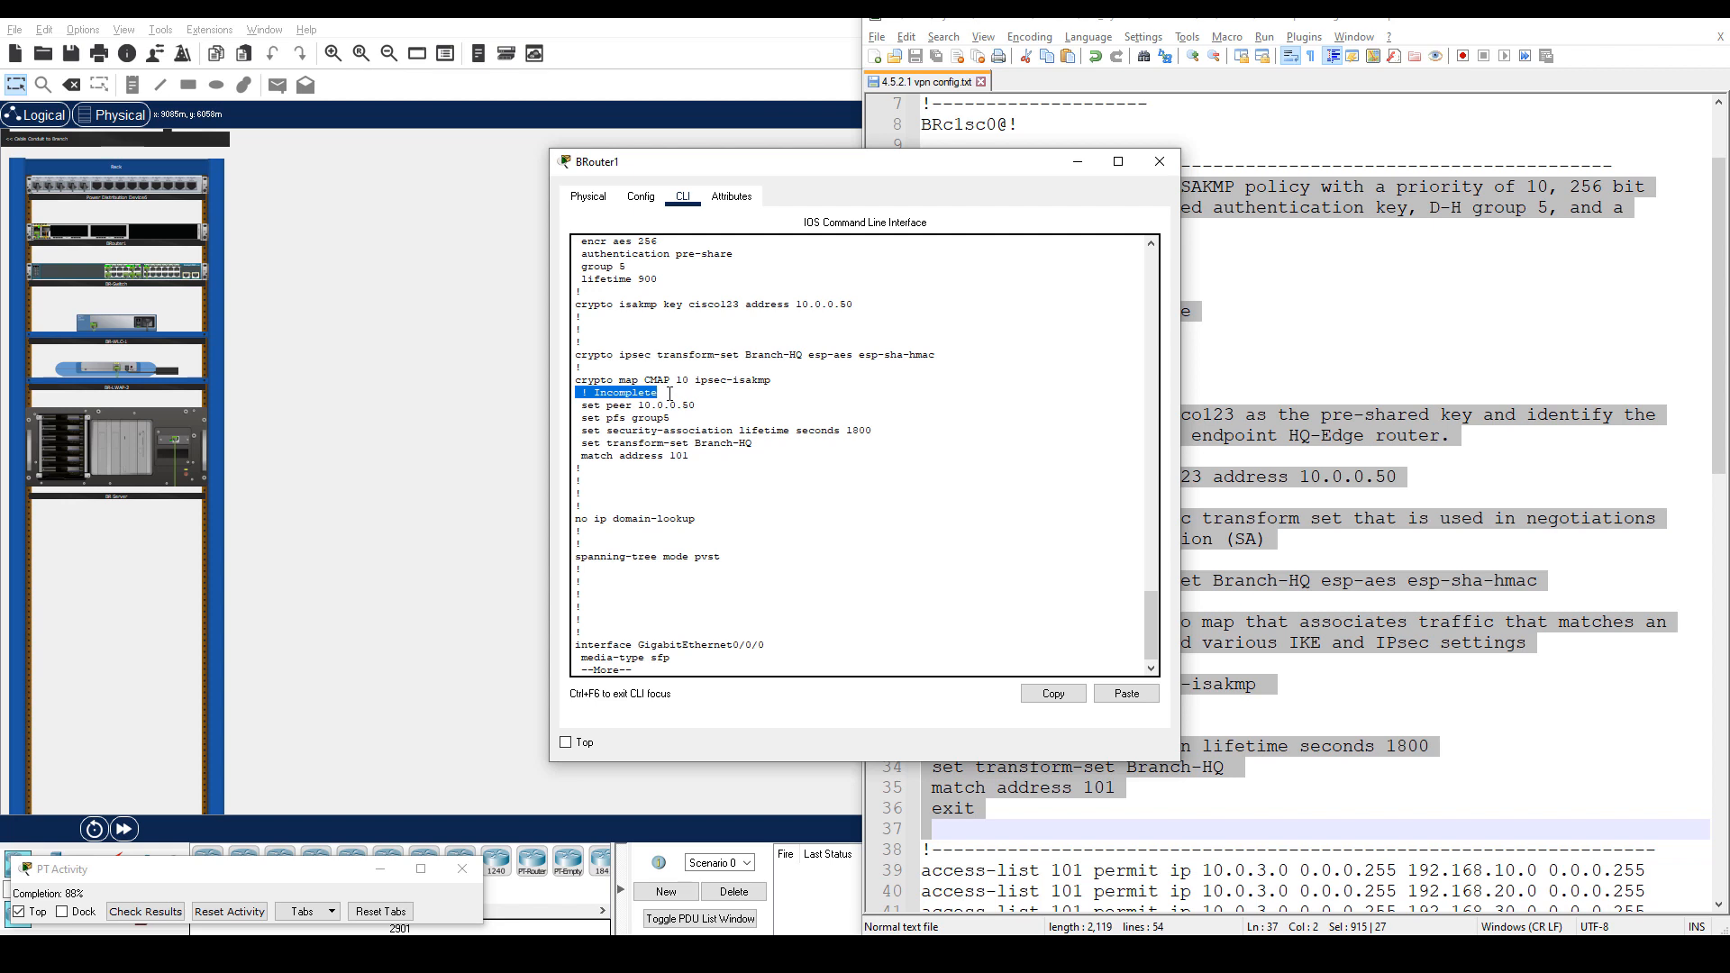
pyautogui.hotkey('ctrl', 'c')
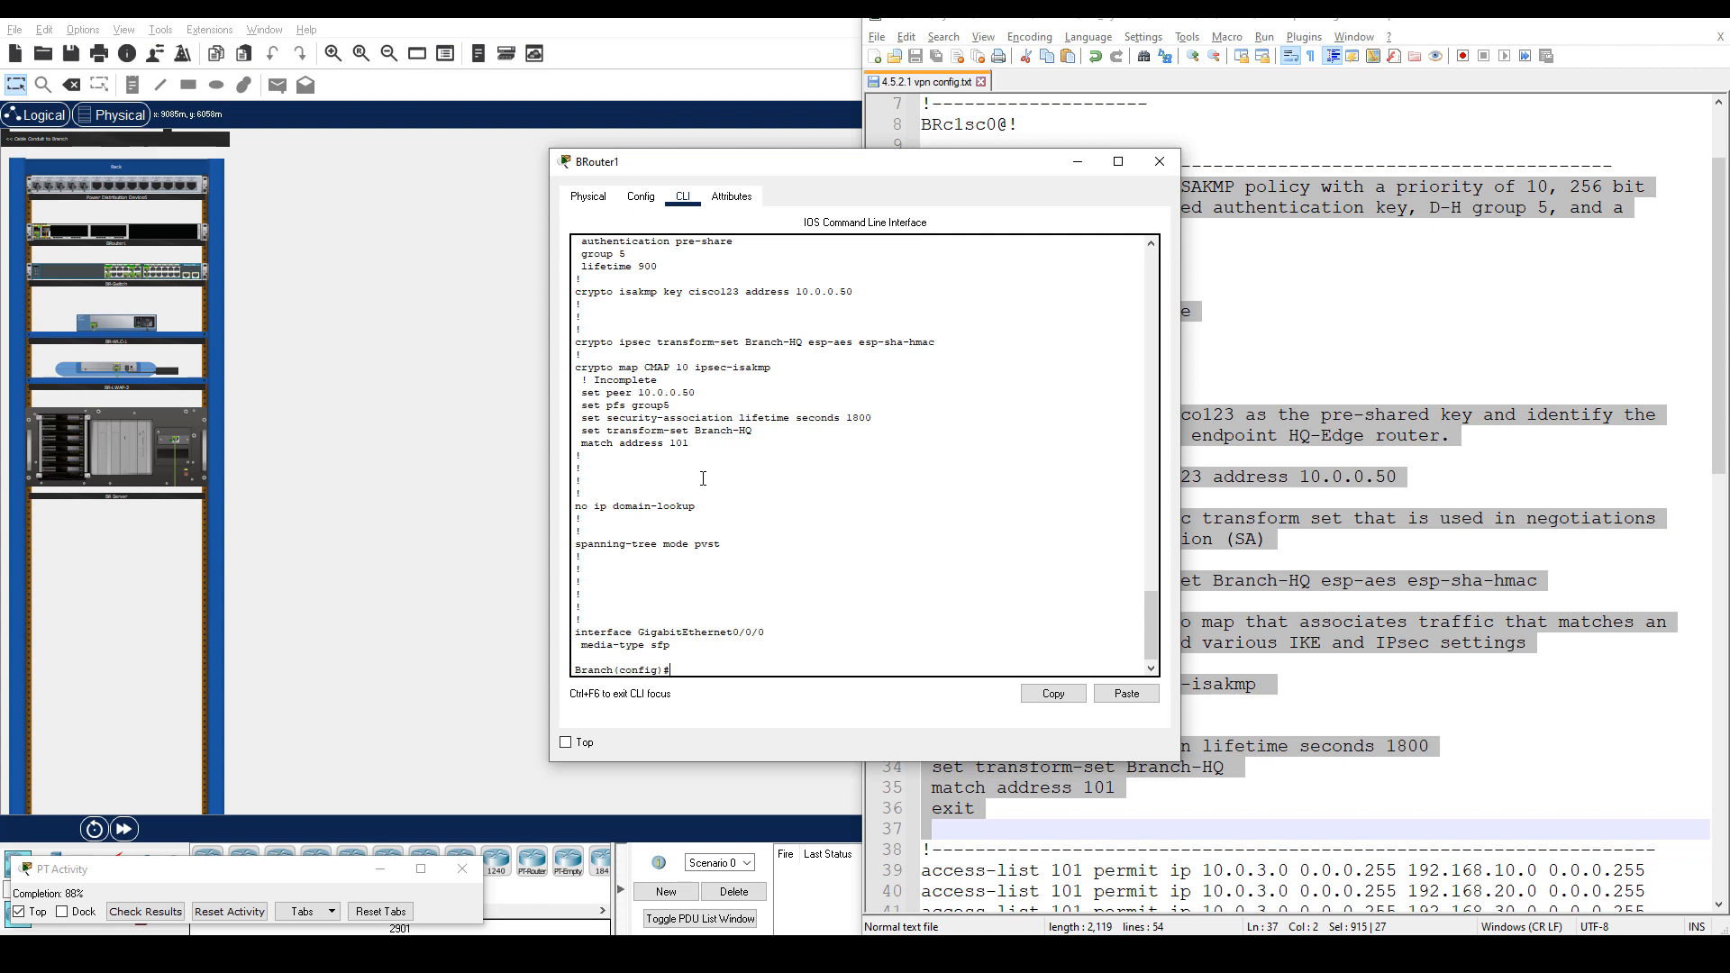
# Apply crypto map CMAP to interface g0/0/0, bringing up the ISAKMP is ON message.
pyautogui.write('int g0/0/0')
pyautogui.press('Return')
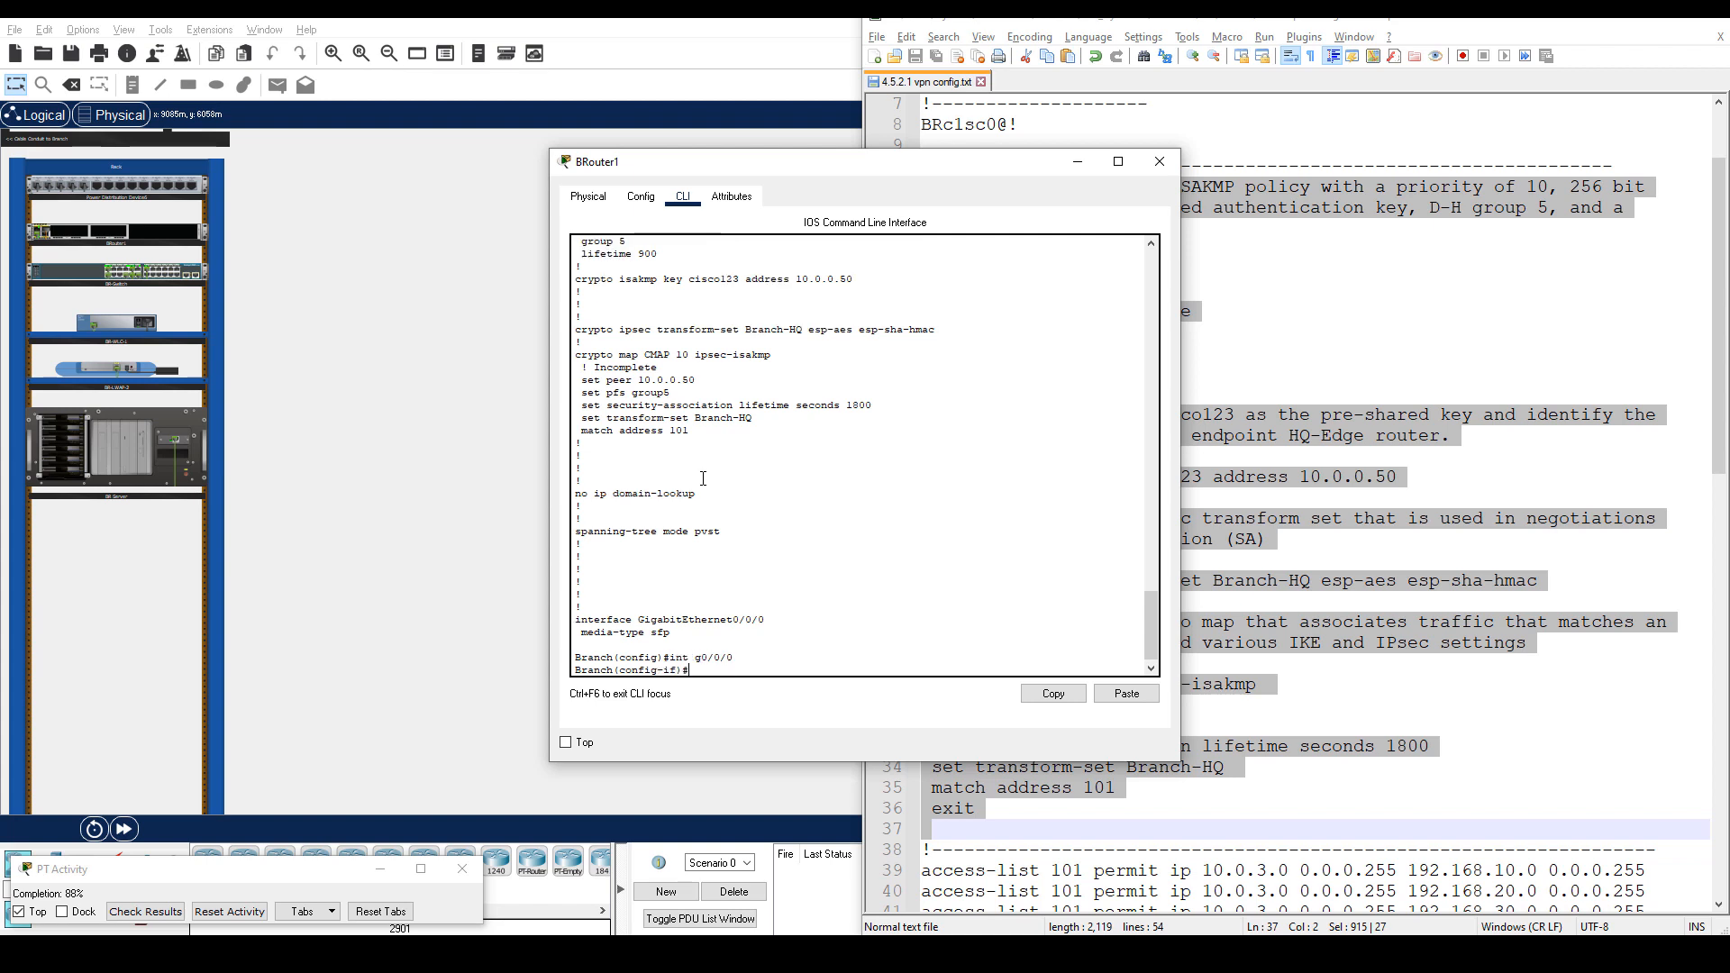
pyautogui.write('crypto map CMAP')
pyautogui.press('Return')
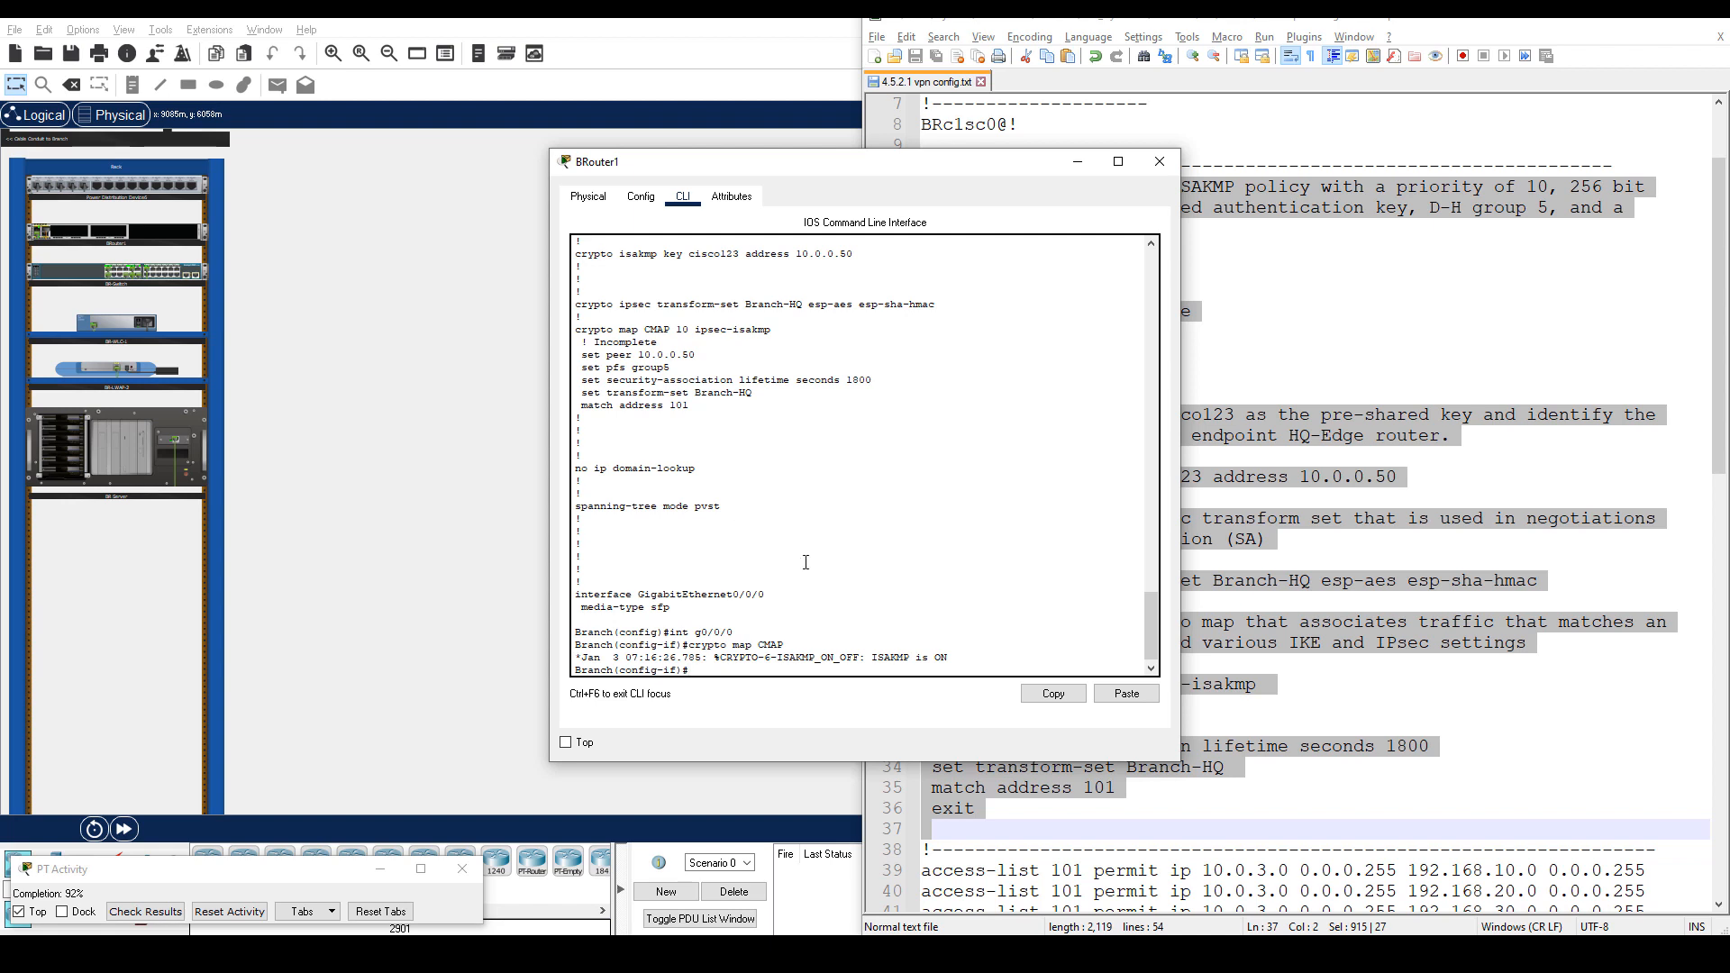
pyautogui.moveTo(874, 656); pyautogui.dragTo(954, 657)
pyautogui.click(973, 658)
# Paste the ten access-list 101 permit lines from the notes and check them with do sh run.
pyautogui.click(1306, 588)
pyautogui.scroll(-4, 1307, 588)
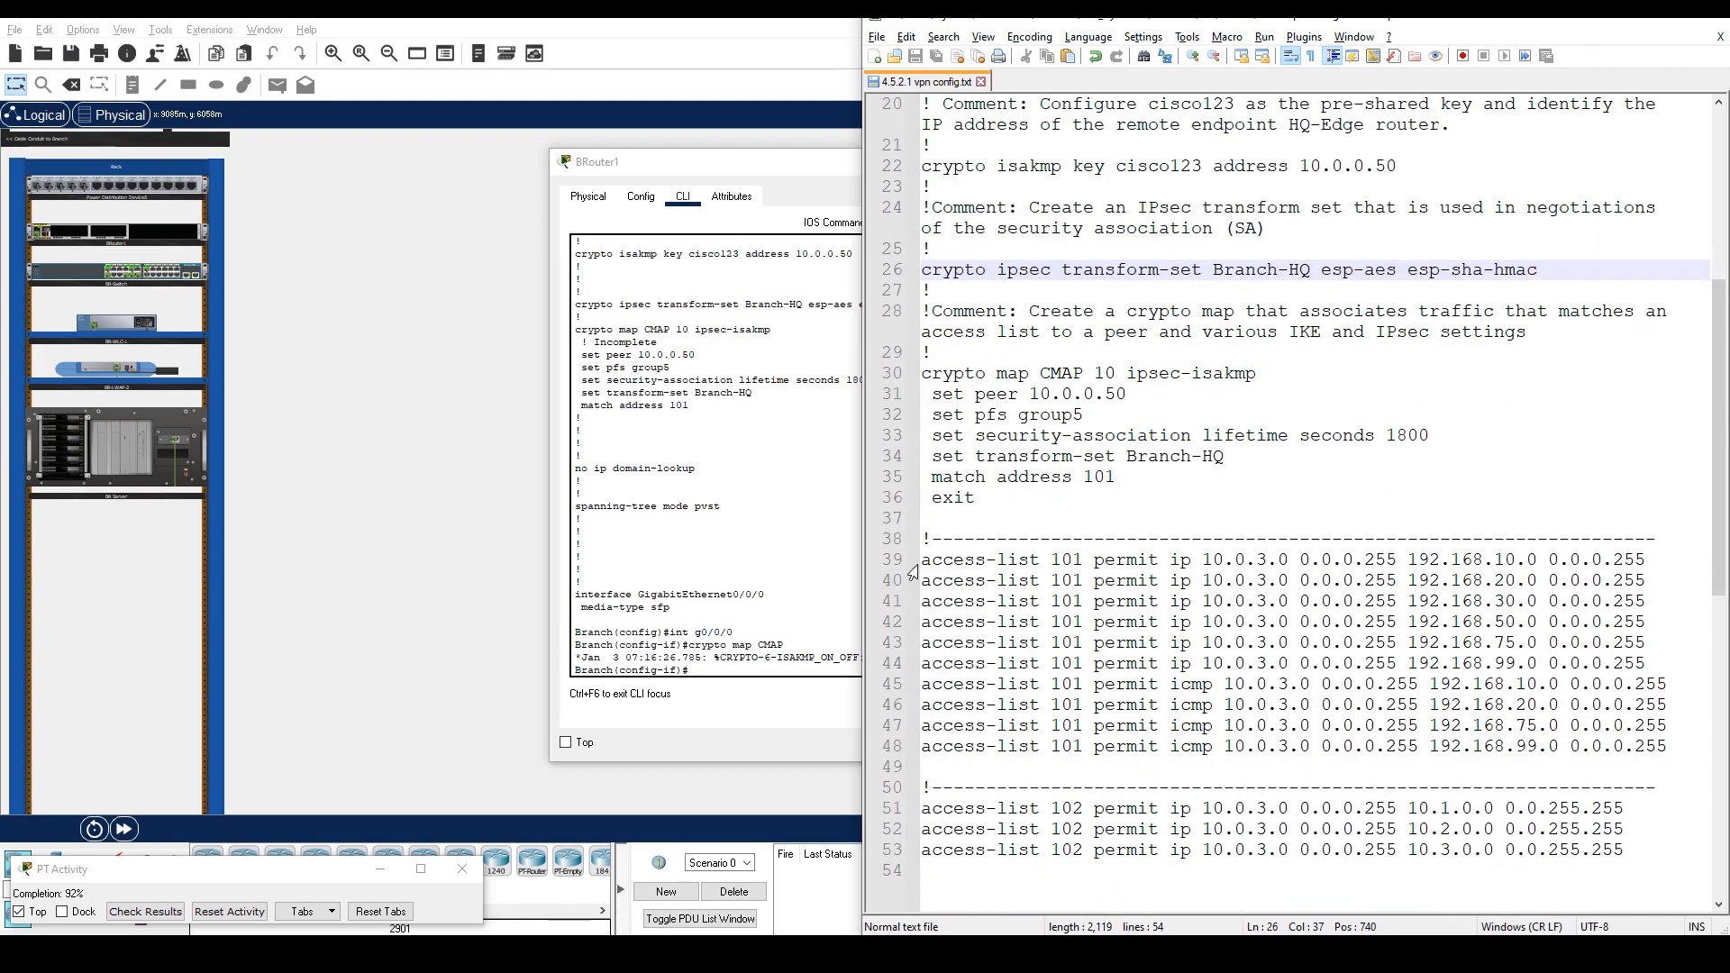
pyautogui.moveTo(920, 568); pyautogui.dragTo(1668, 748)
pyautogui.rightClick(1450, 673)
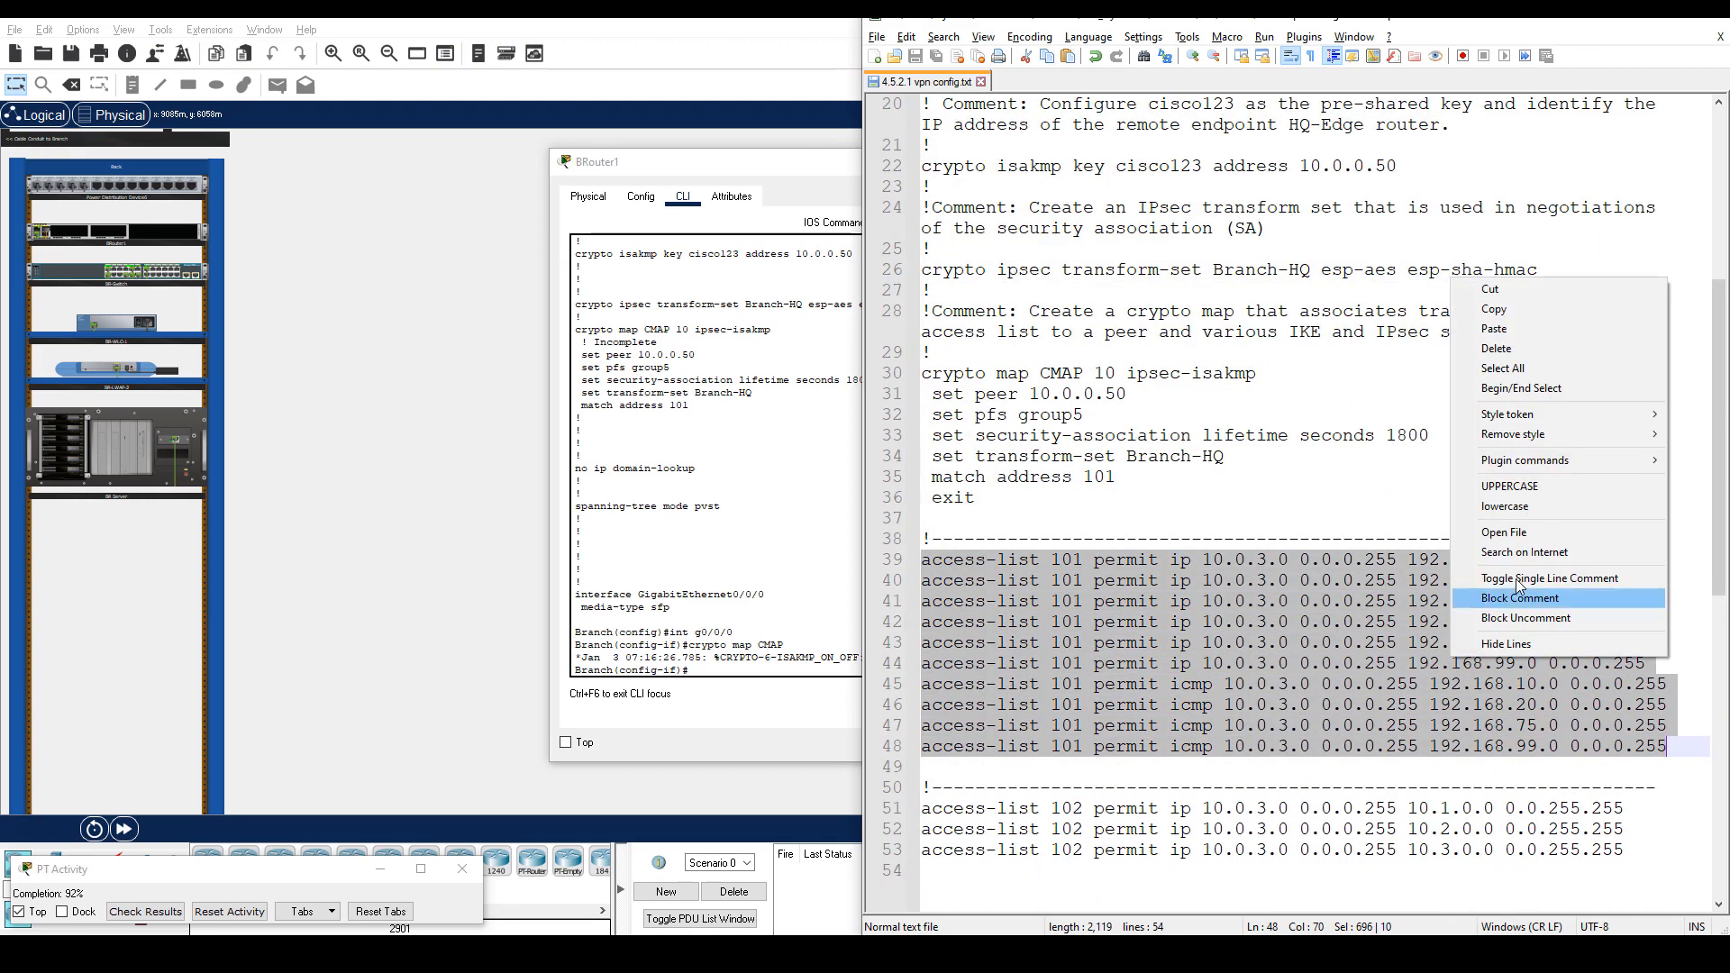
pyautogui.click(1483, 309)
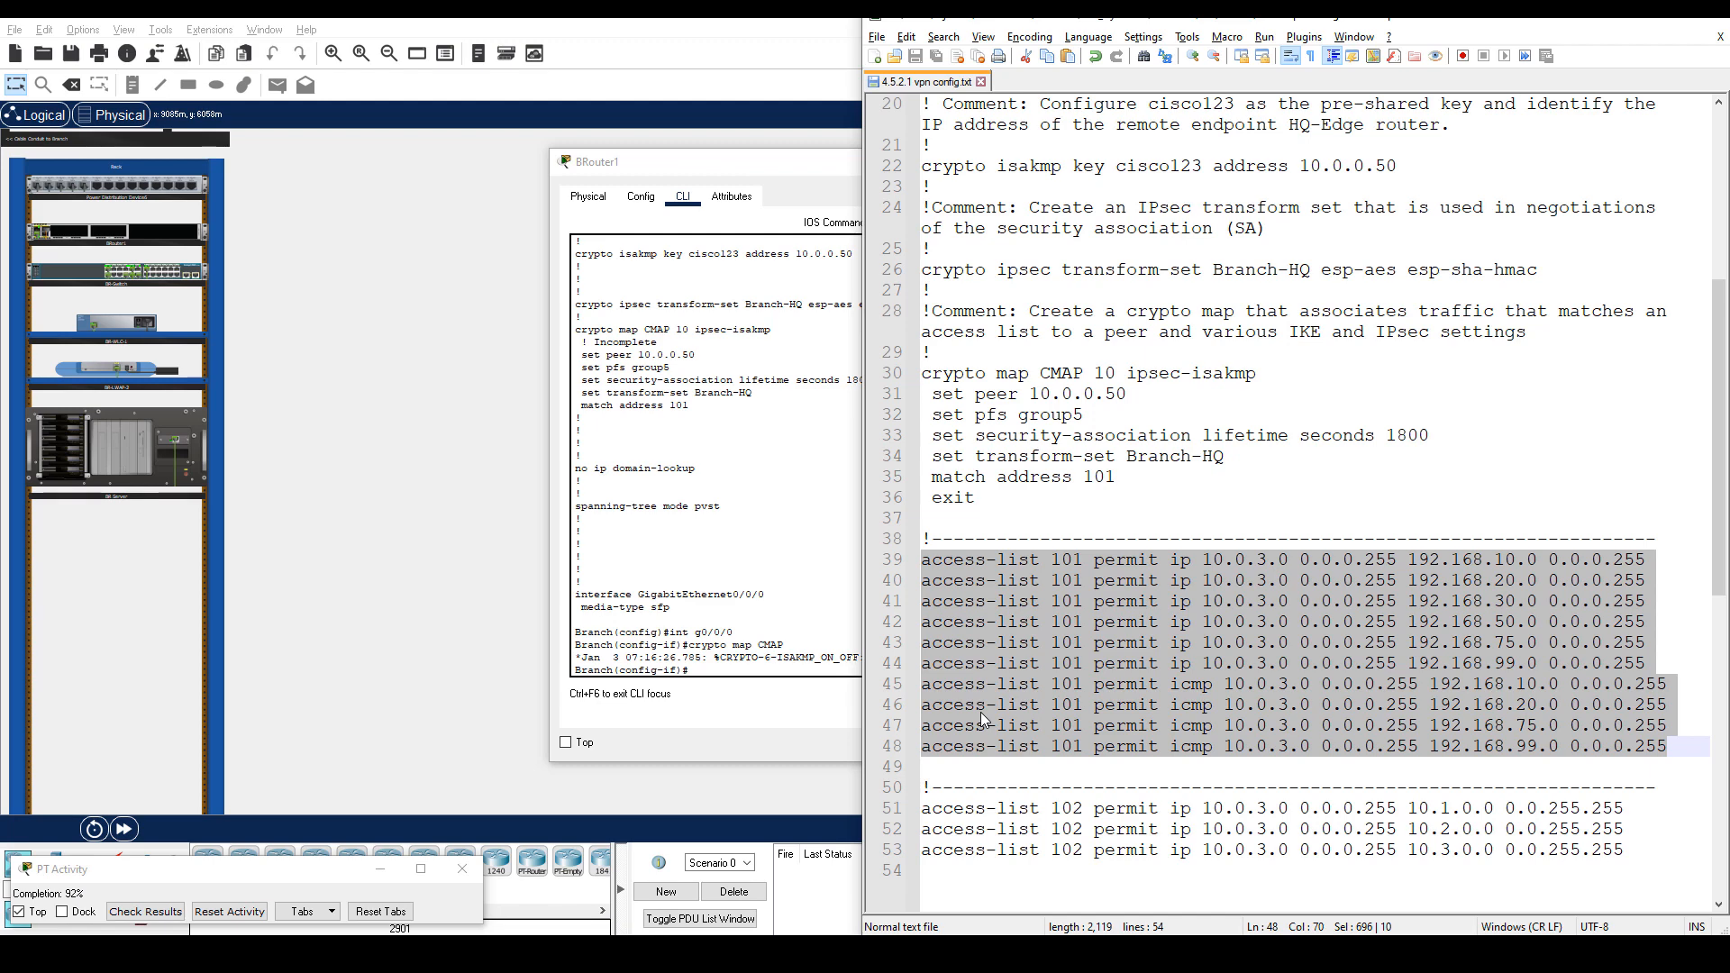
pyautogui.rightClick(759, 671)
pyautogui.click(787, 702)
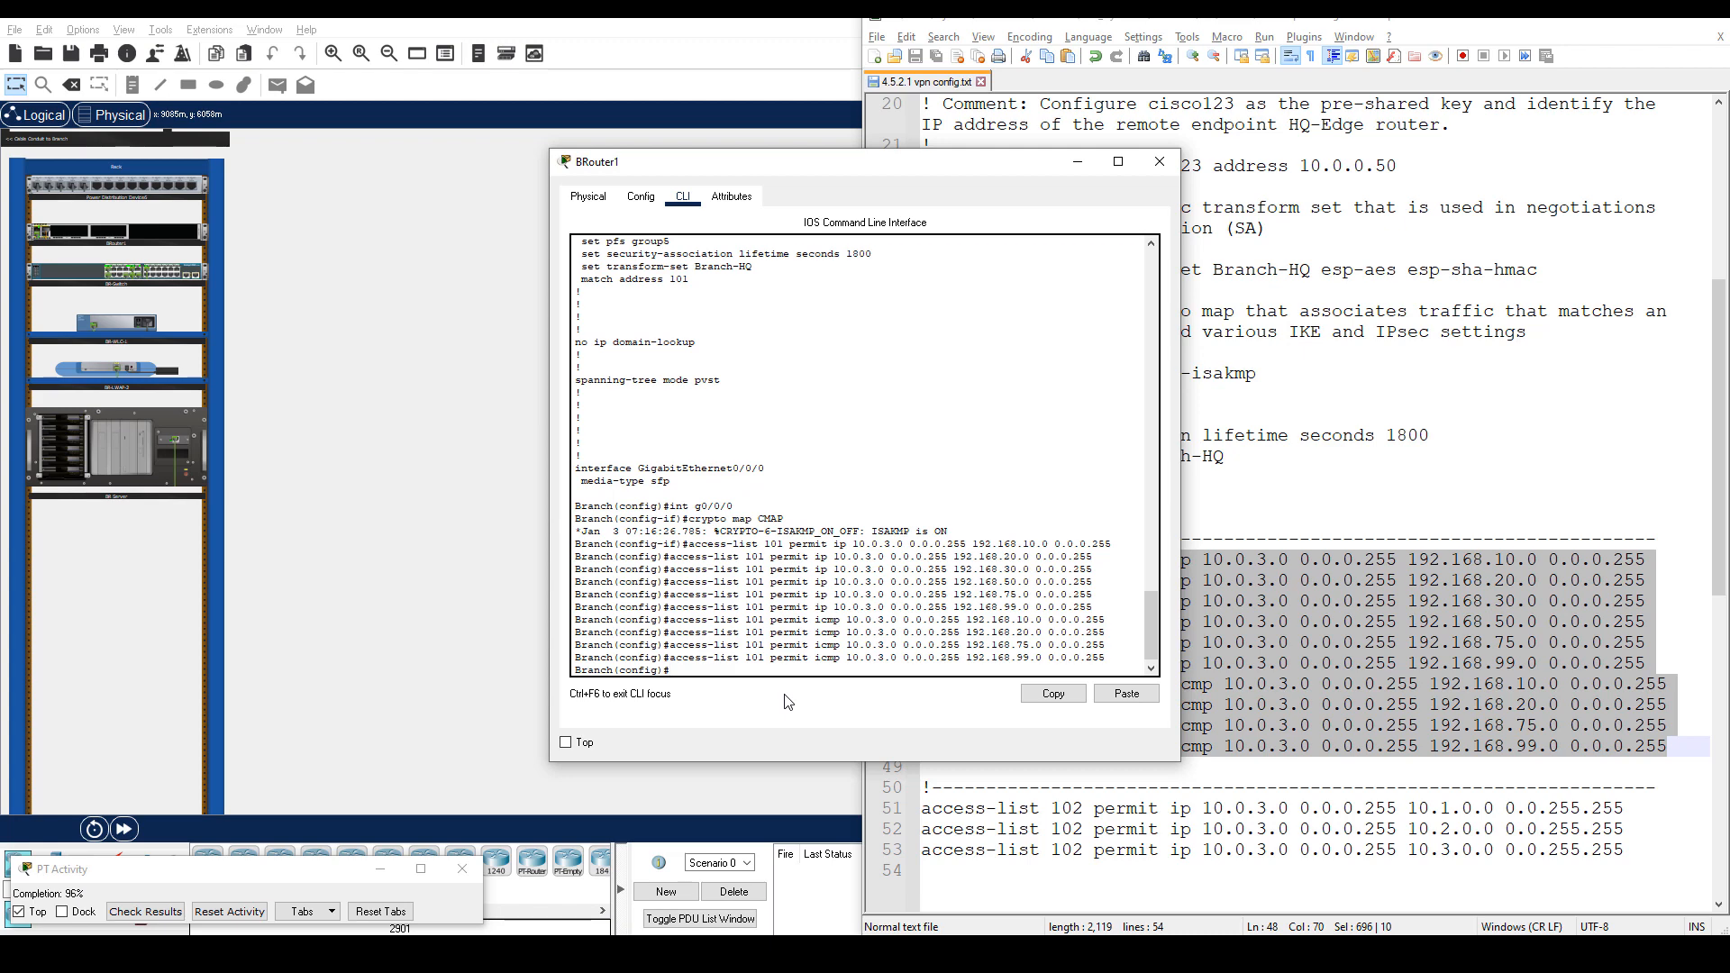
pyautogui.write('do sh run')
pyautogui.press('Return')
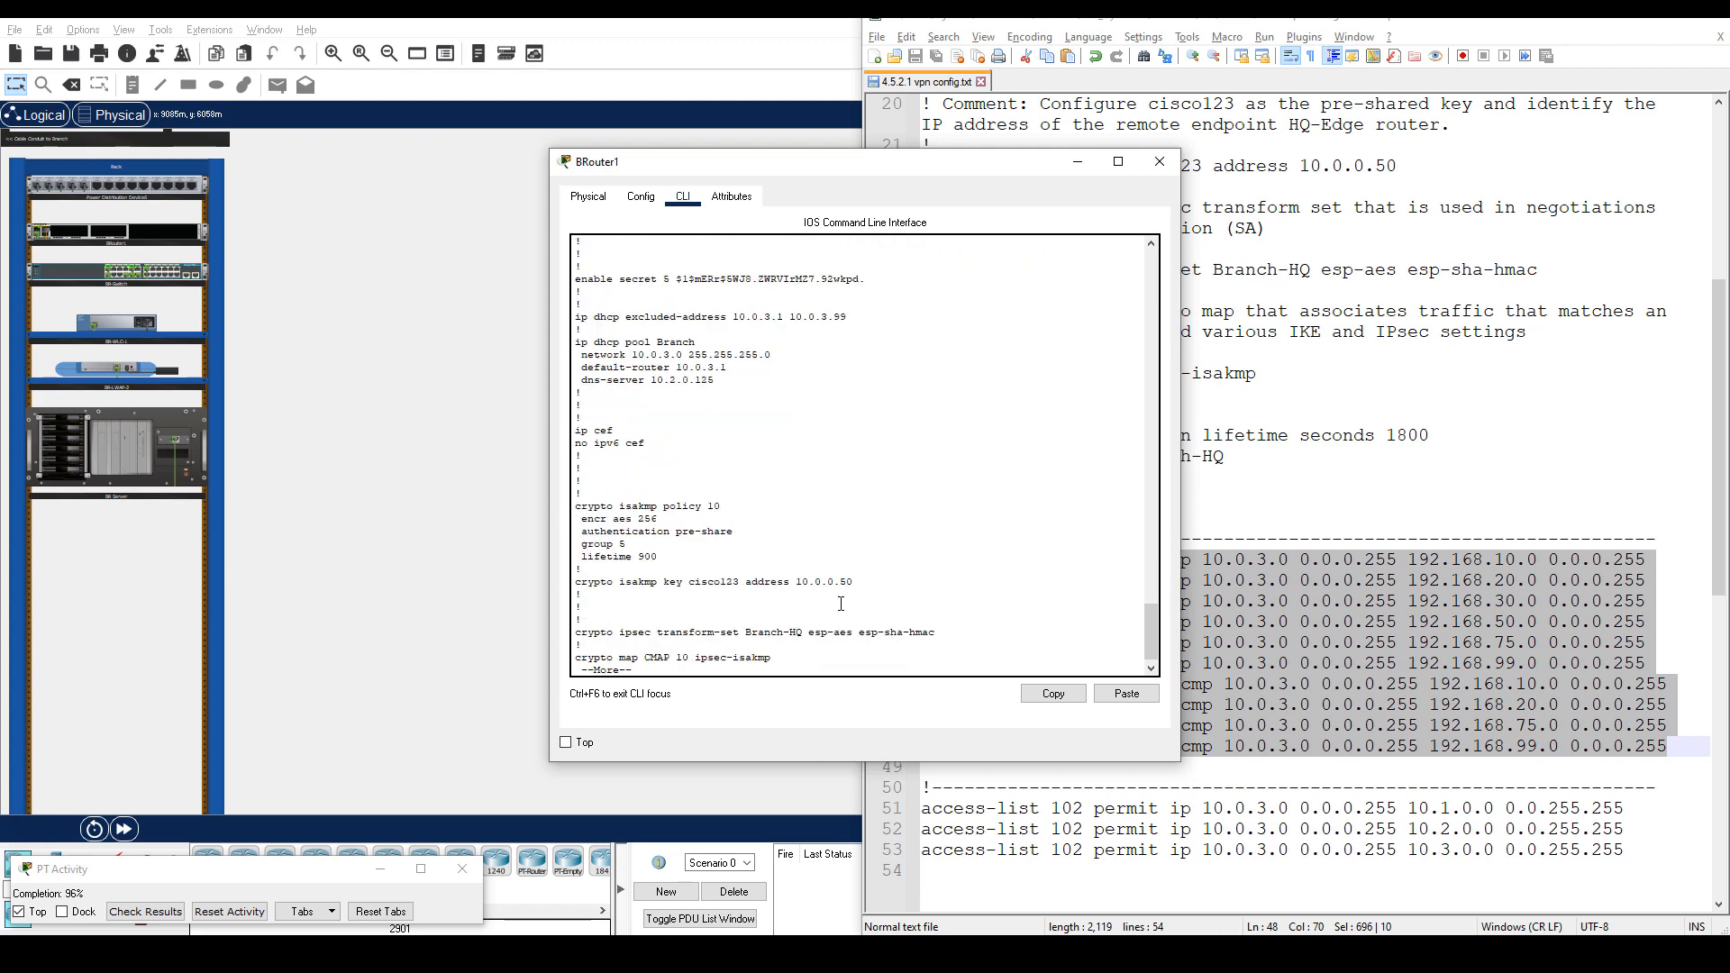
# Remove the existing access-list 102 with no access-list 102.
pyautogui.click(813, 498)
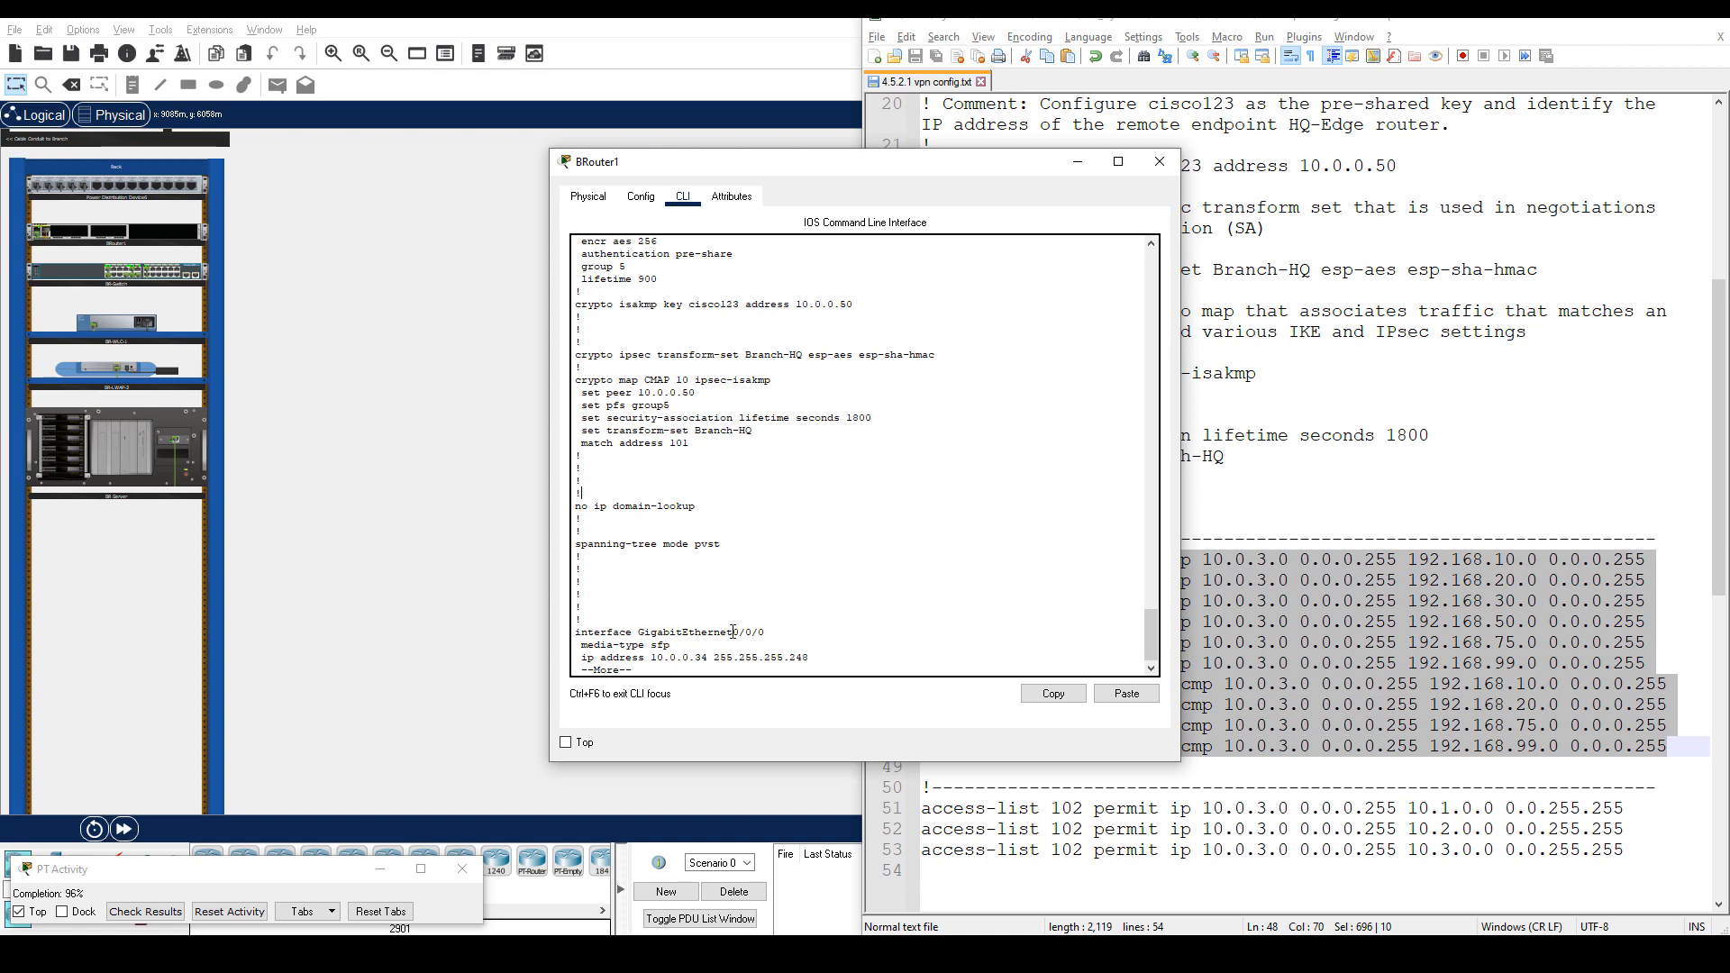
pyautogui.write('no access-list')
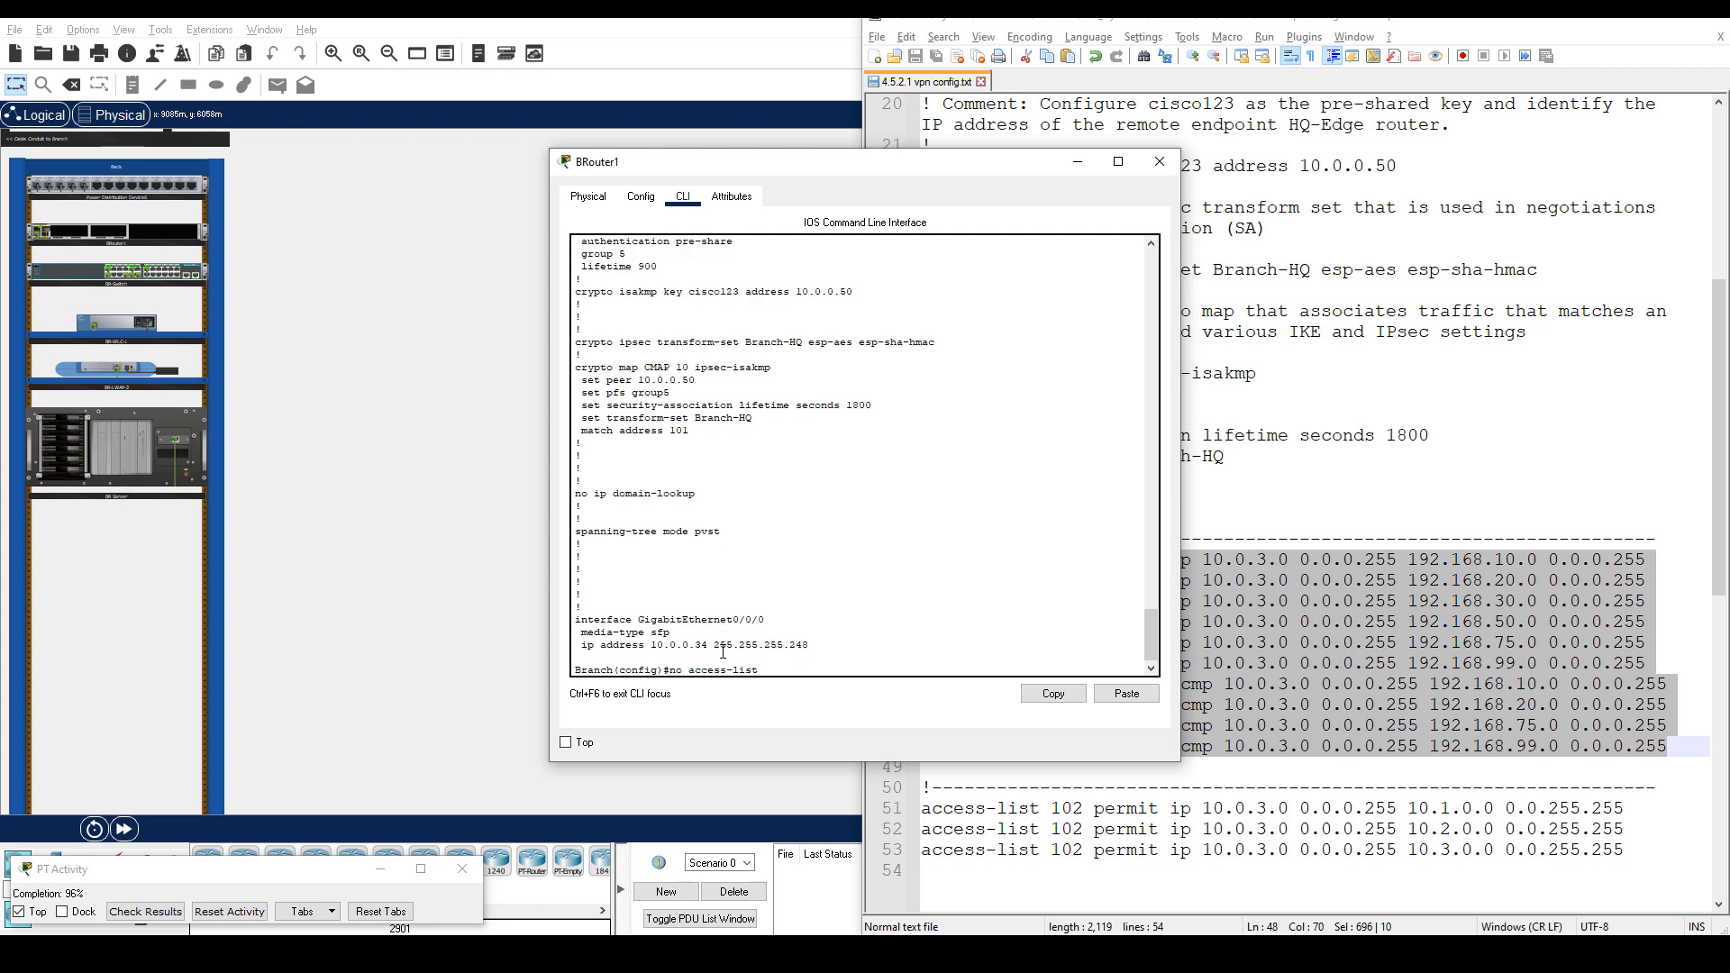
pyautogui.write(' 102')
pyautogui.press('Return')
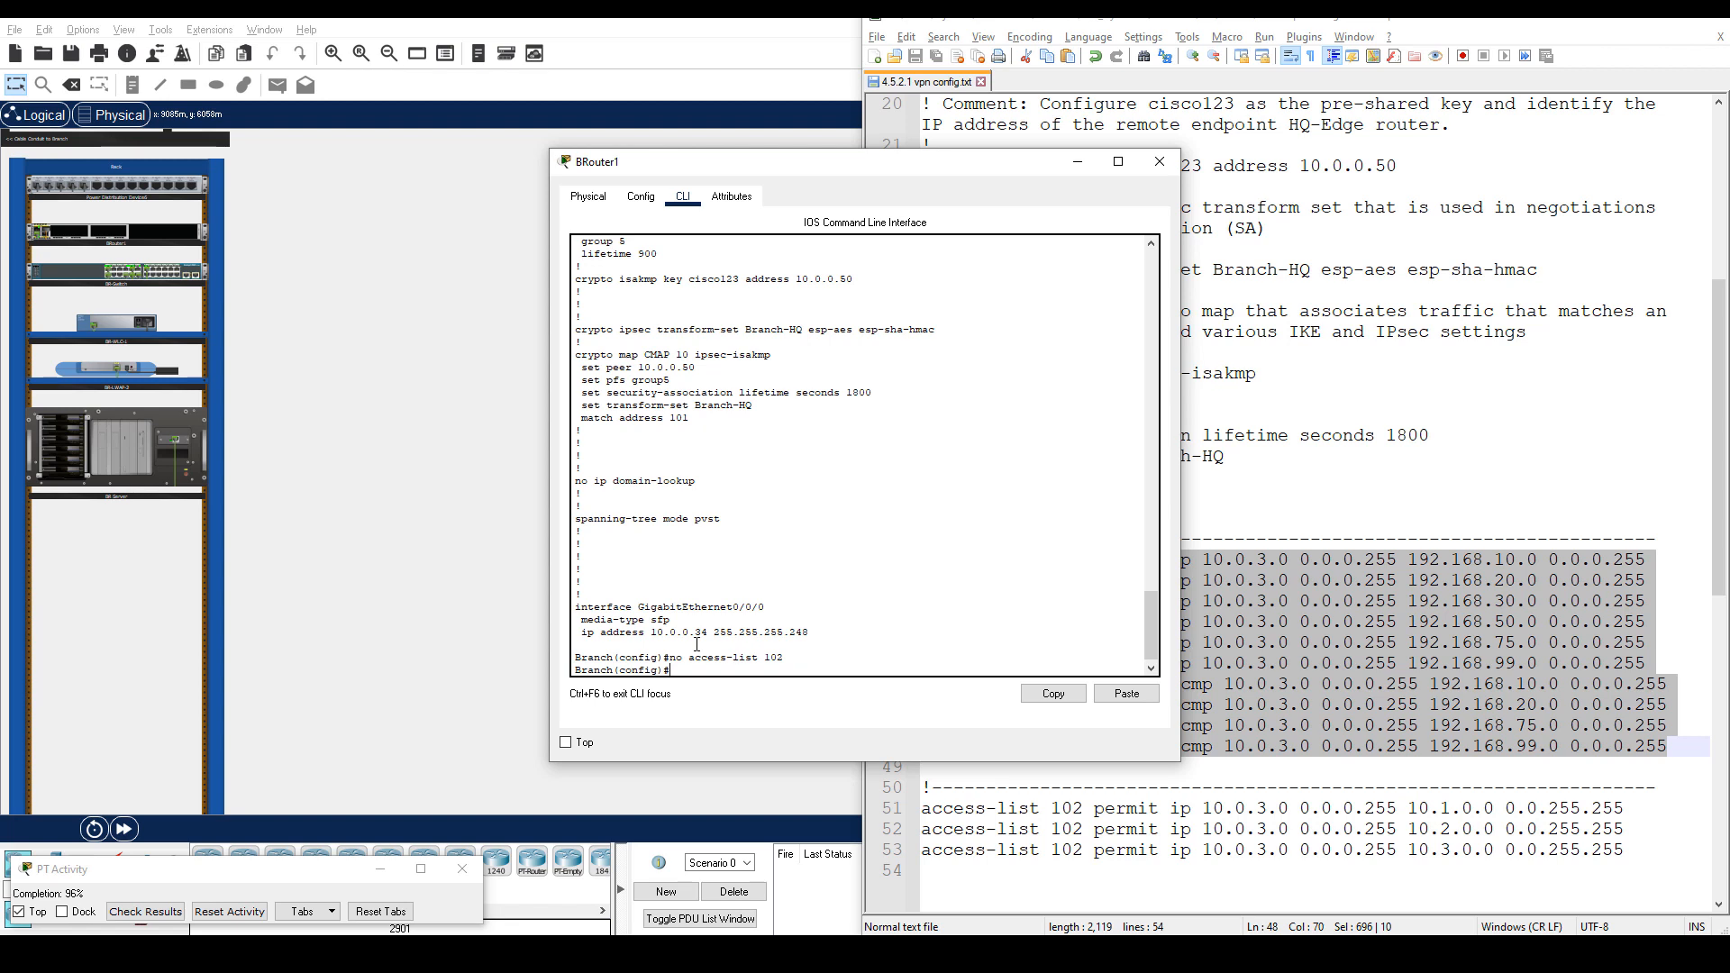
# Paste the three access-list 102 permit entries for 10.1.0.0, 10.2.0.0 and 10.3.0.0 into BRouter1.
pyautogui.click(1351, 829)
pyautogui.moveTo(910, 809); pyautogui.dragTo(910, 850)
pyautogui.rightClick(1483, 834)
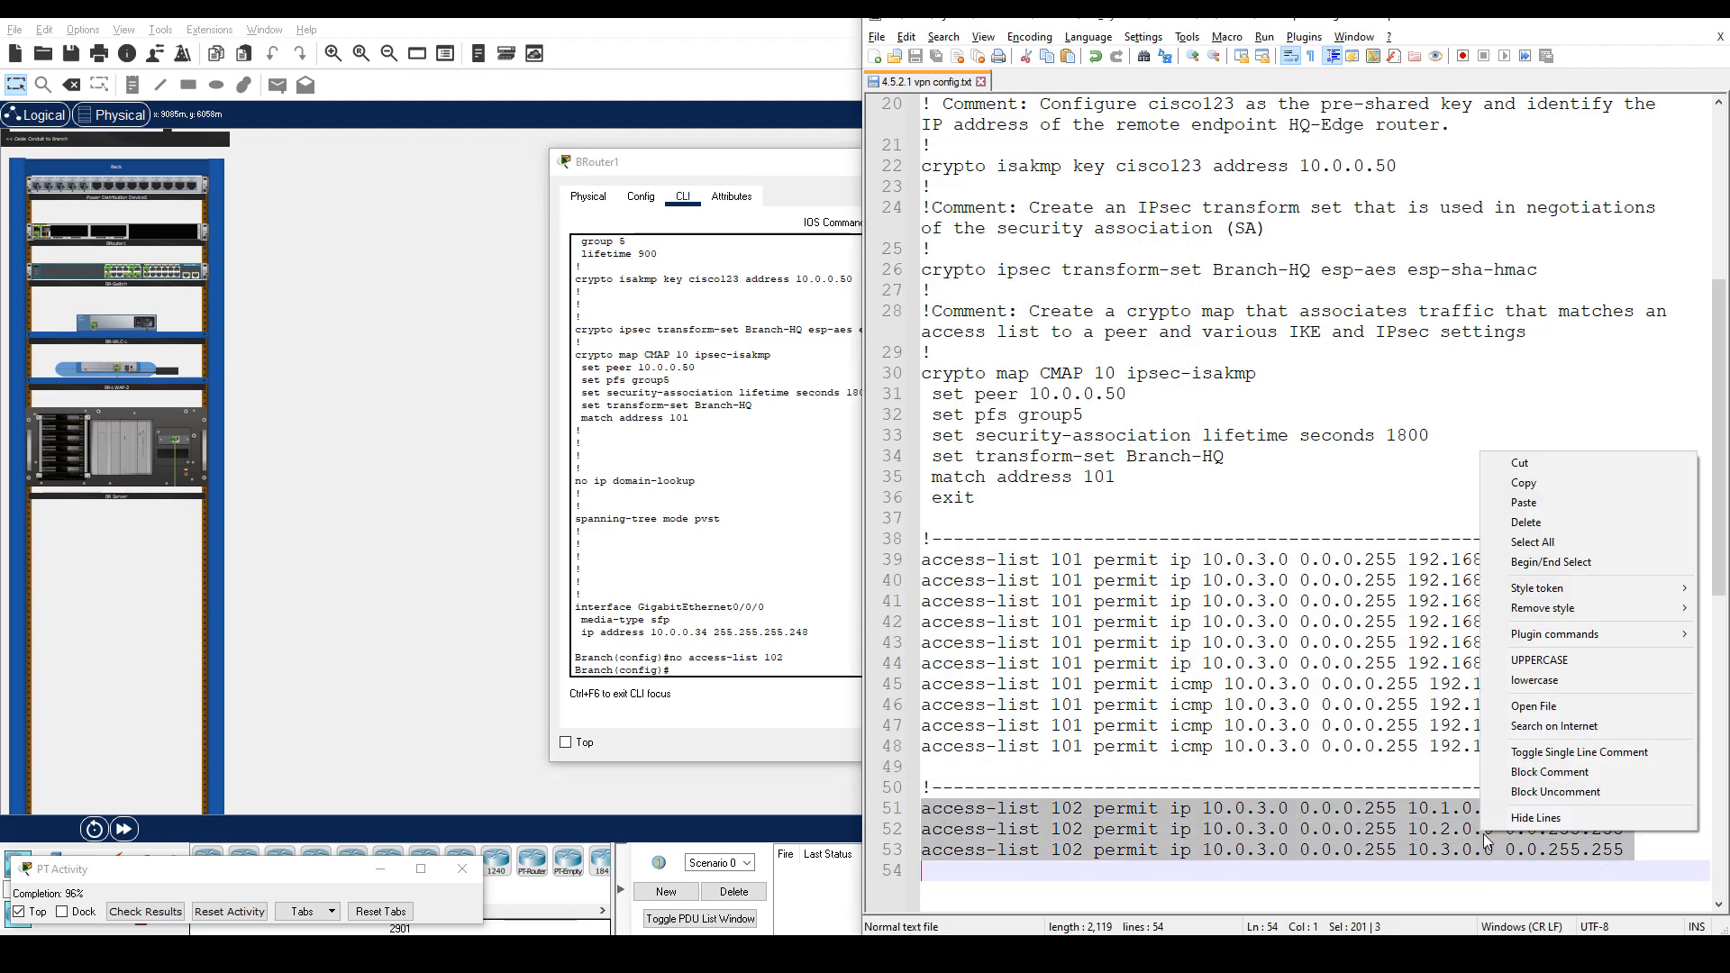
pyautogui.click(1522, 483)
pyautogui.click(730, 672)
pyautogui.rightClick(731, 674)
pyautogui.click(773, 706)
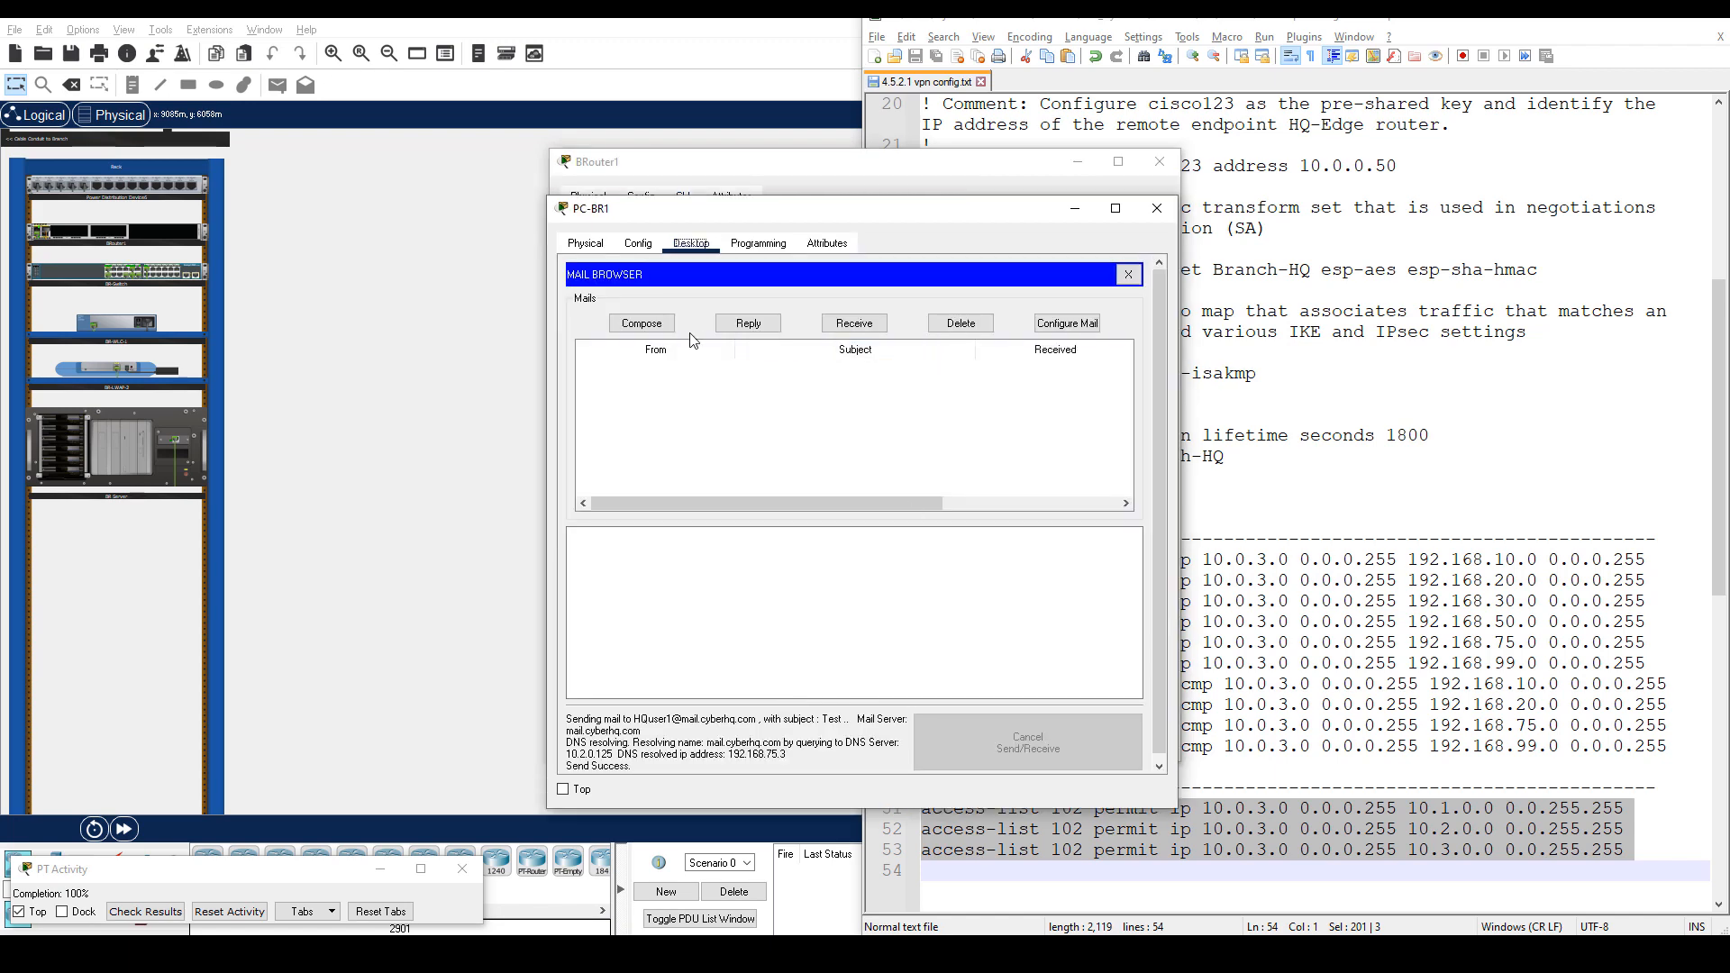
# Compose a new mail to the HQ user and change its subject to Test2.
pyautogui.click(645, 326)
pyautogui.click(759, 332)
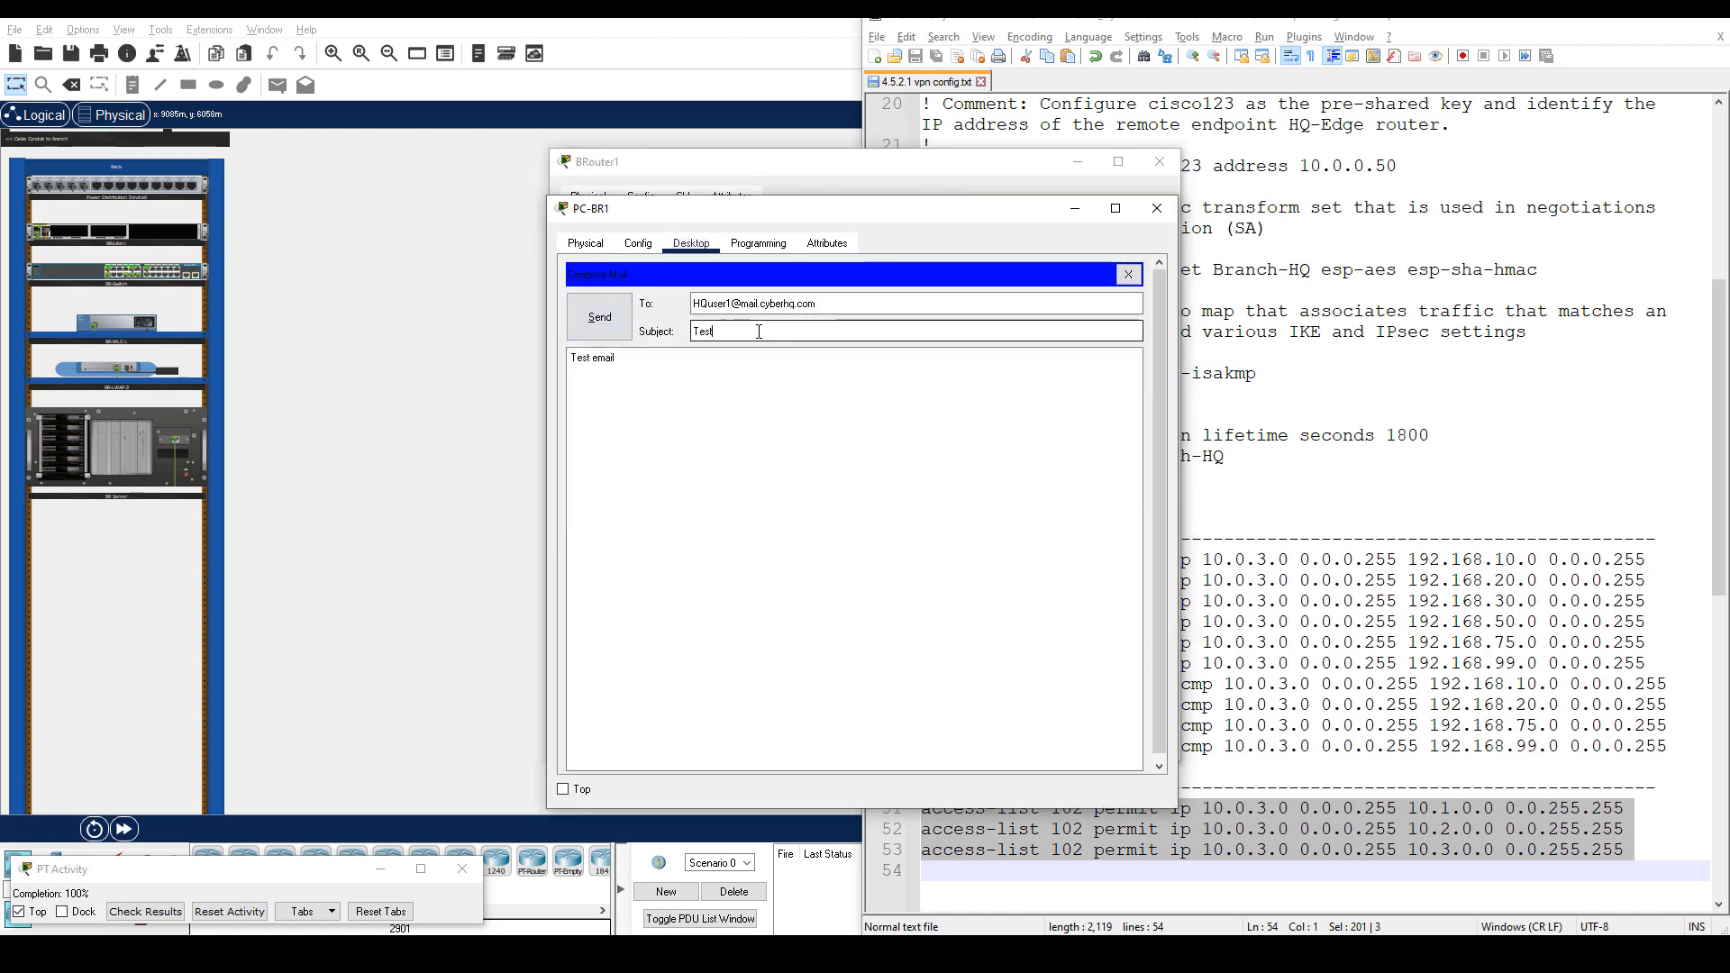
pyautogui.write('2')
pyautogui.click(616, 325)
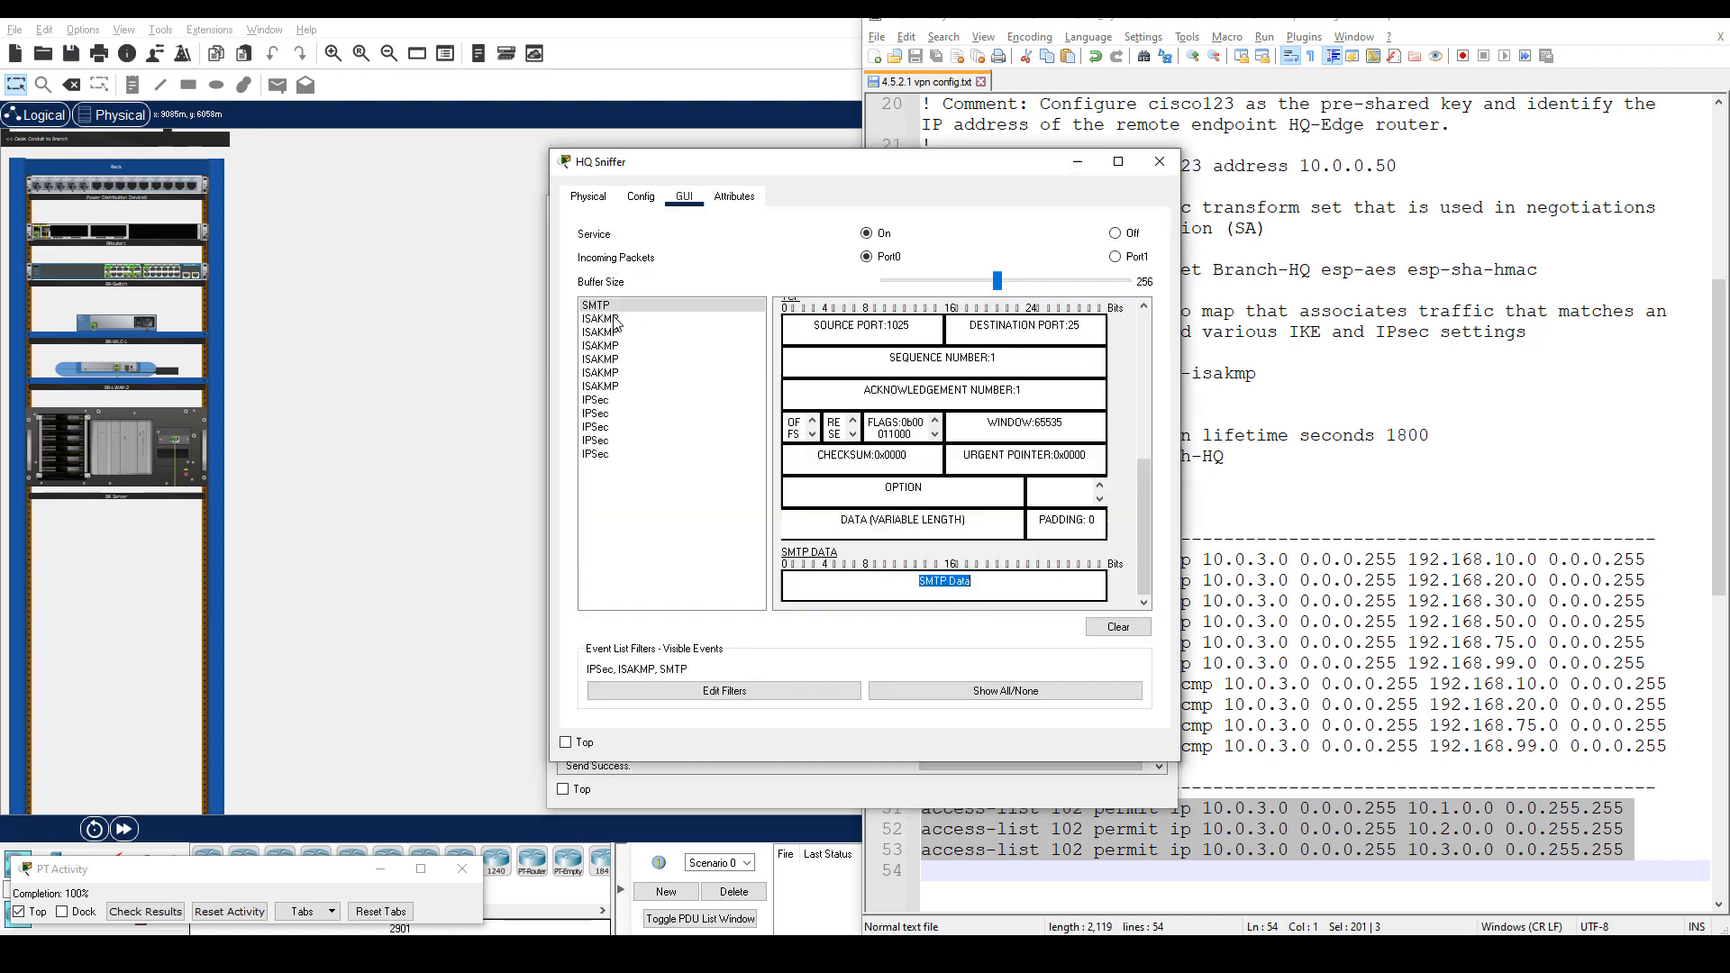
# Open the details of a captured IPSec packet and scroll down through its layers.
pyautogui.click(626, 401)
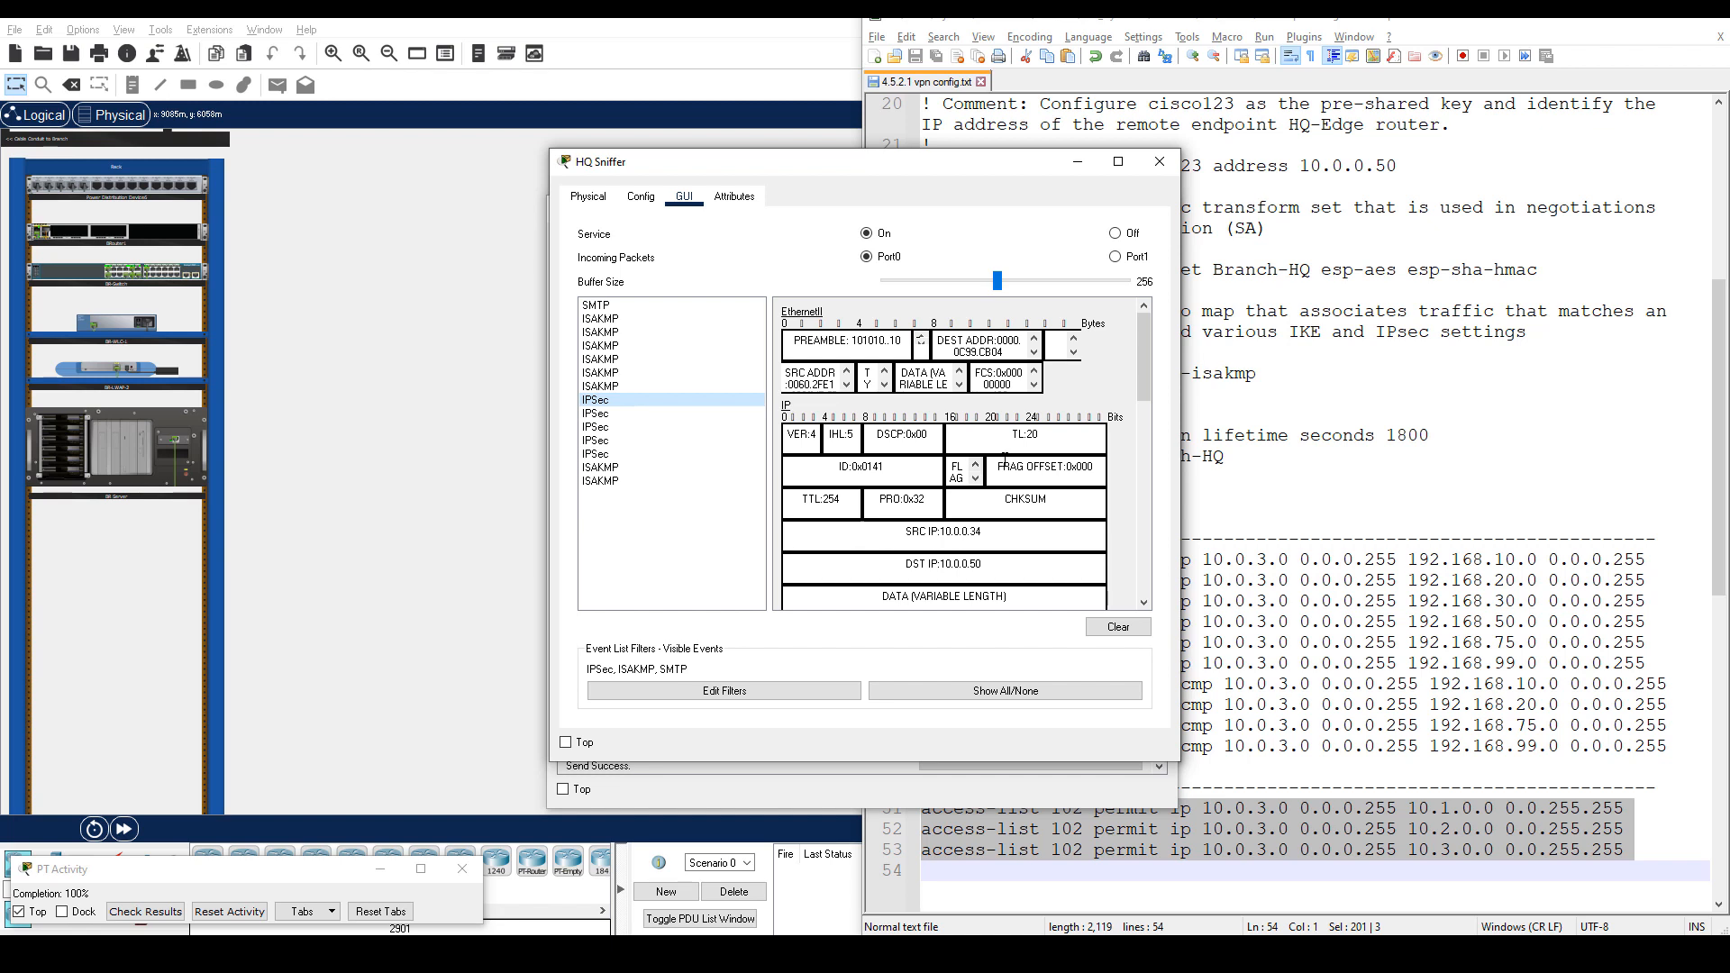
pyautogui.scroll(-5, 1005, 460)
pyautogui.scroll(-5, 1005, 460)
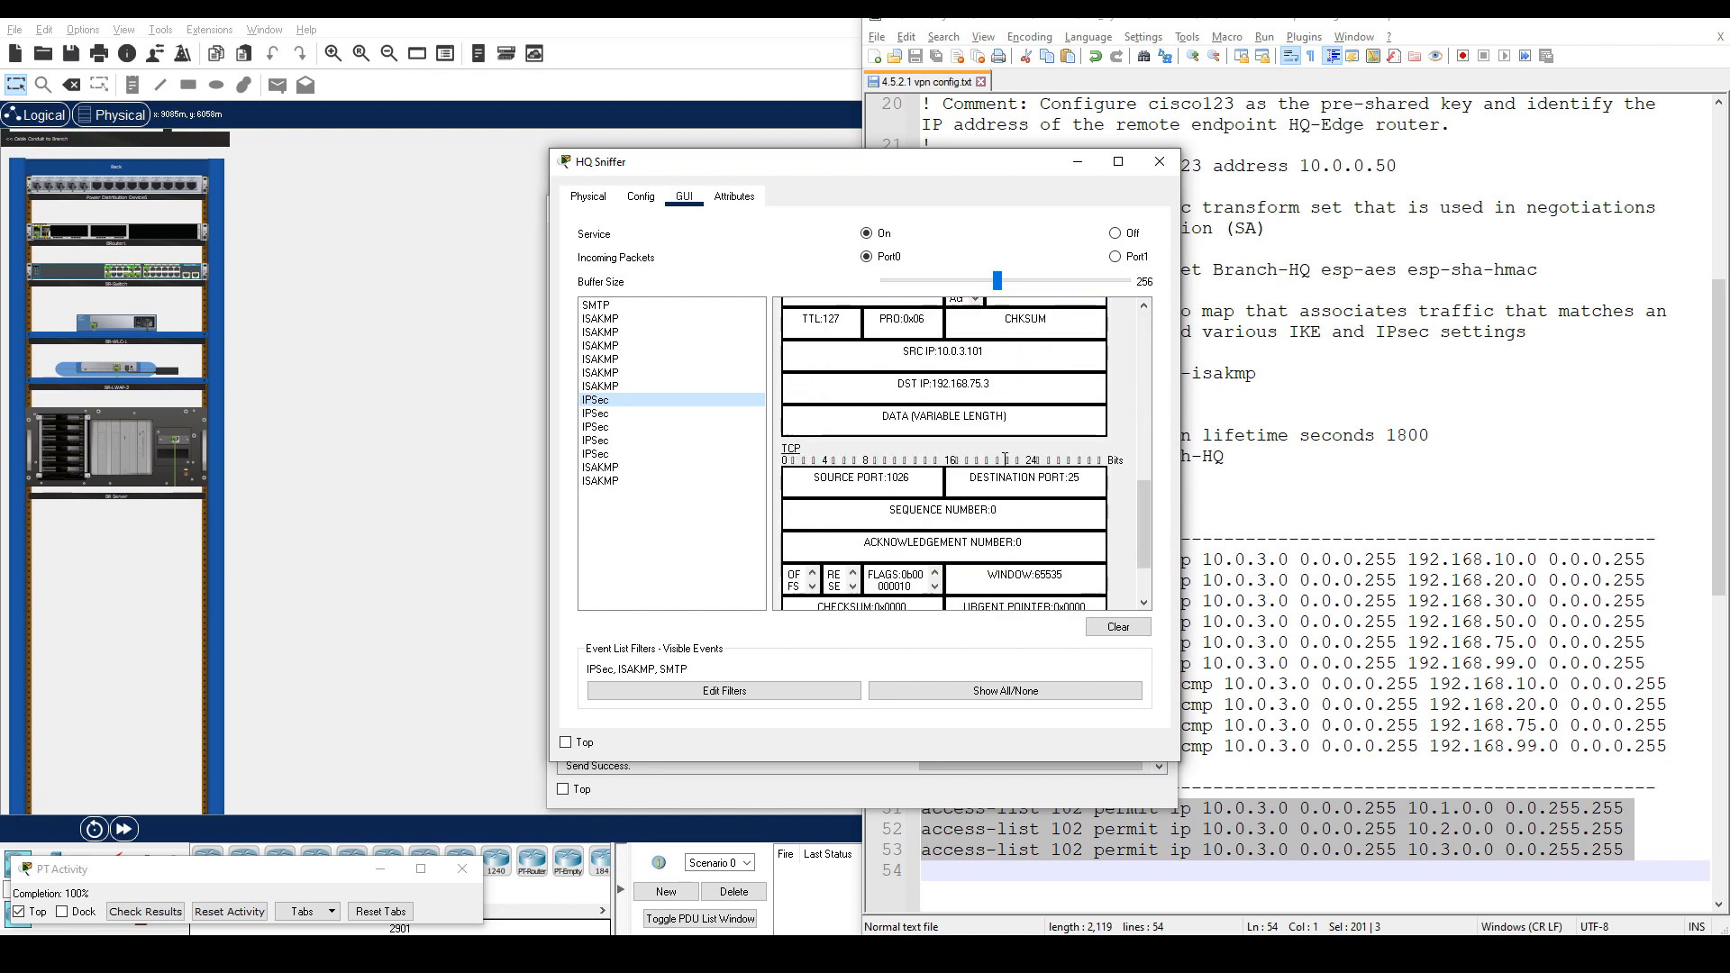
# Highlight the TCP destination port 25 field, then review the ESP header above it.
pyautogui.click(961, 475)
pyautogui.moveTo(969, 477); pyautogui.dragTo(1092, 479)
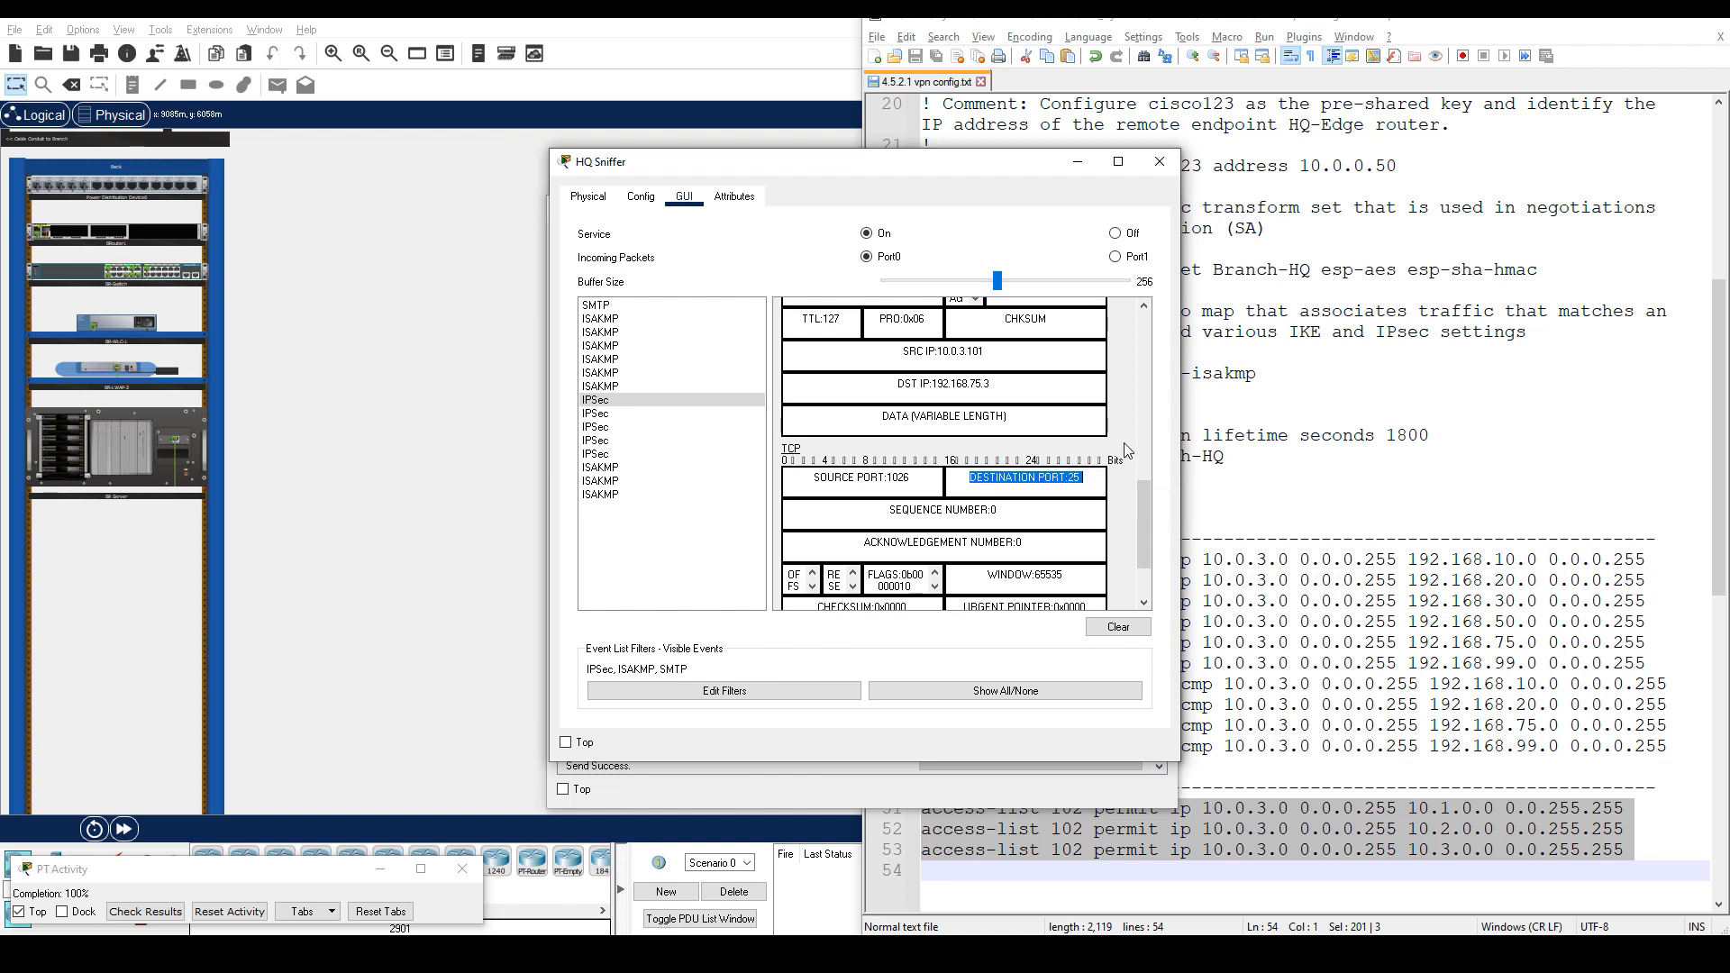
pyautogui.scroll(3, 1108, 443)
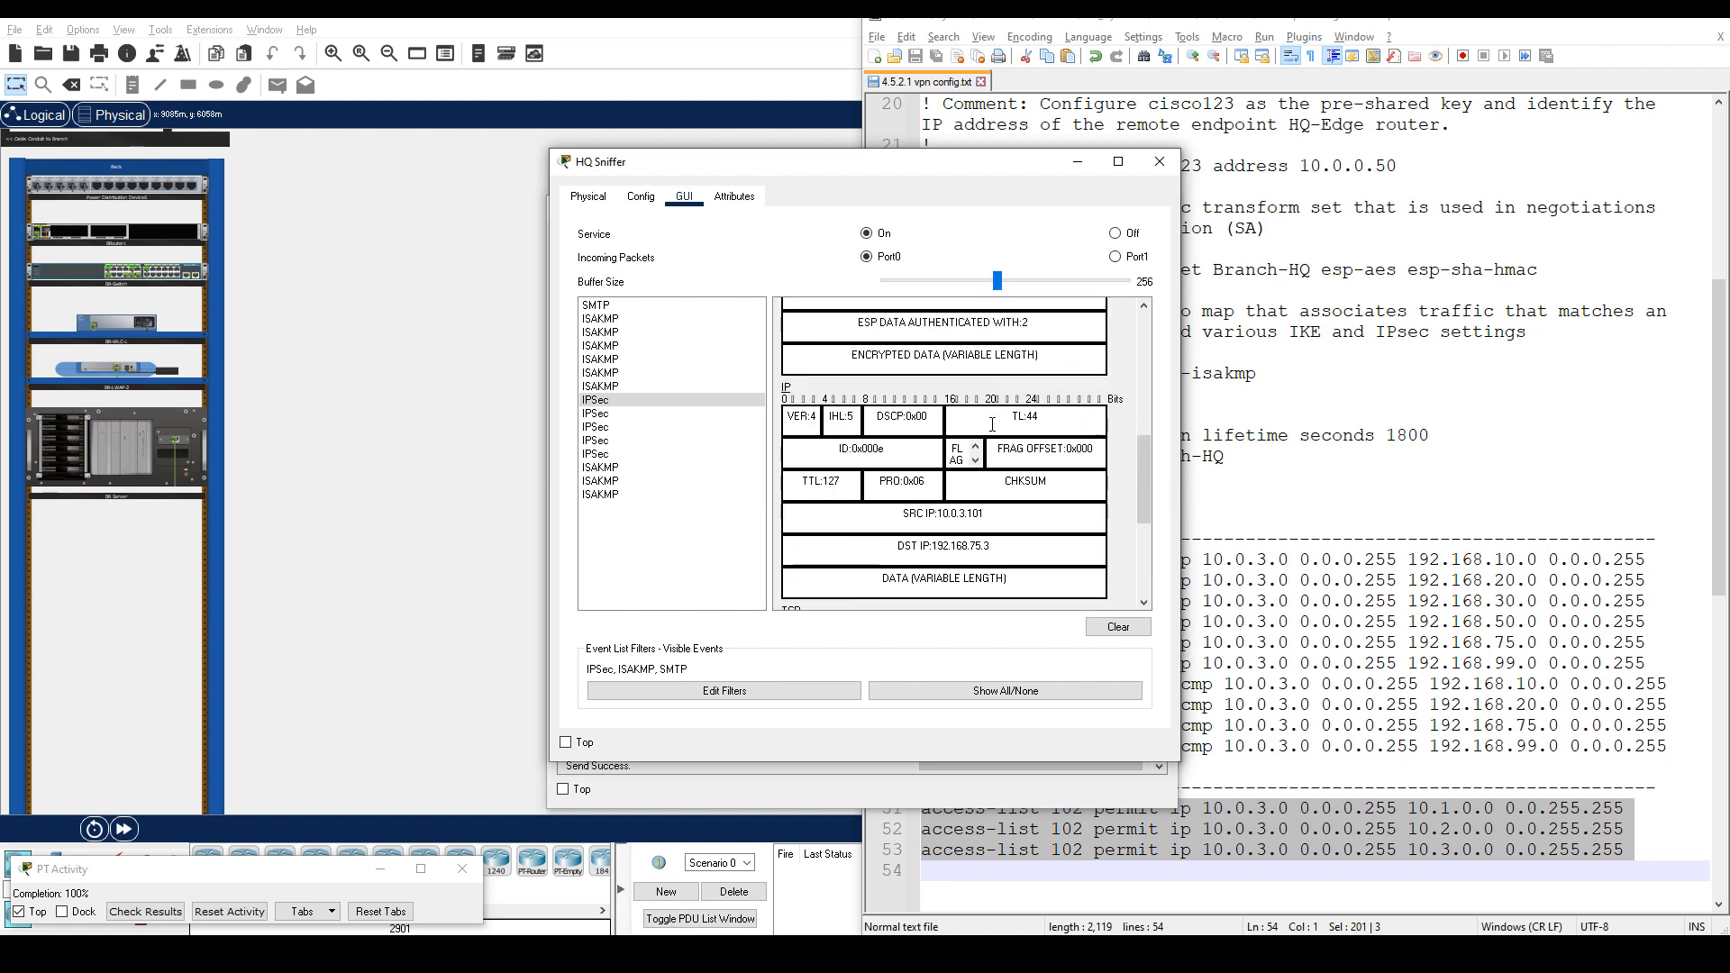
pyautogui.scroll(5, 880, 410)
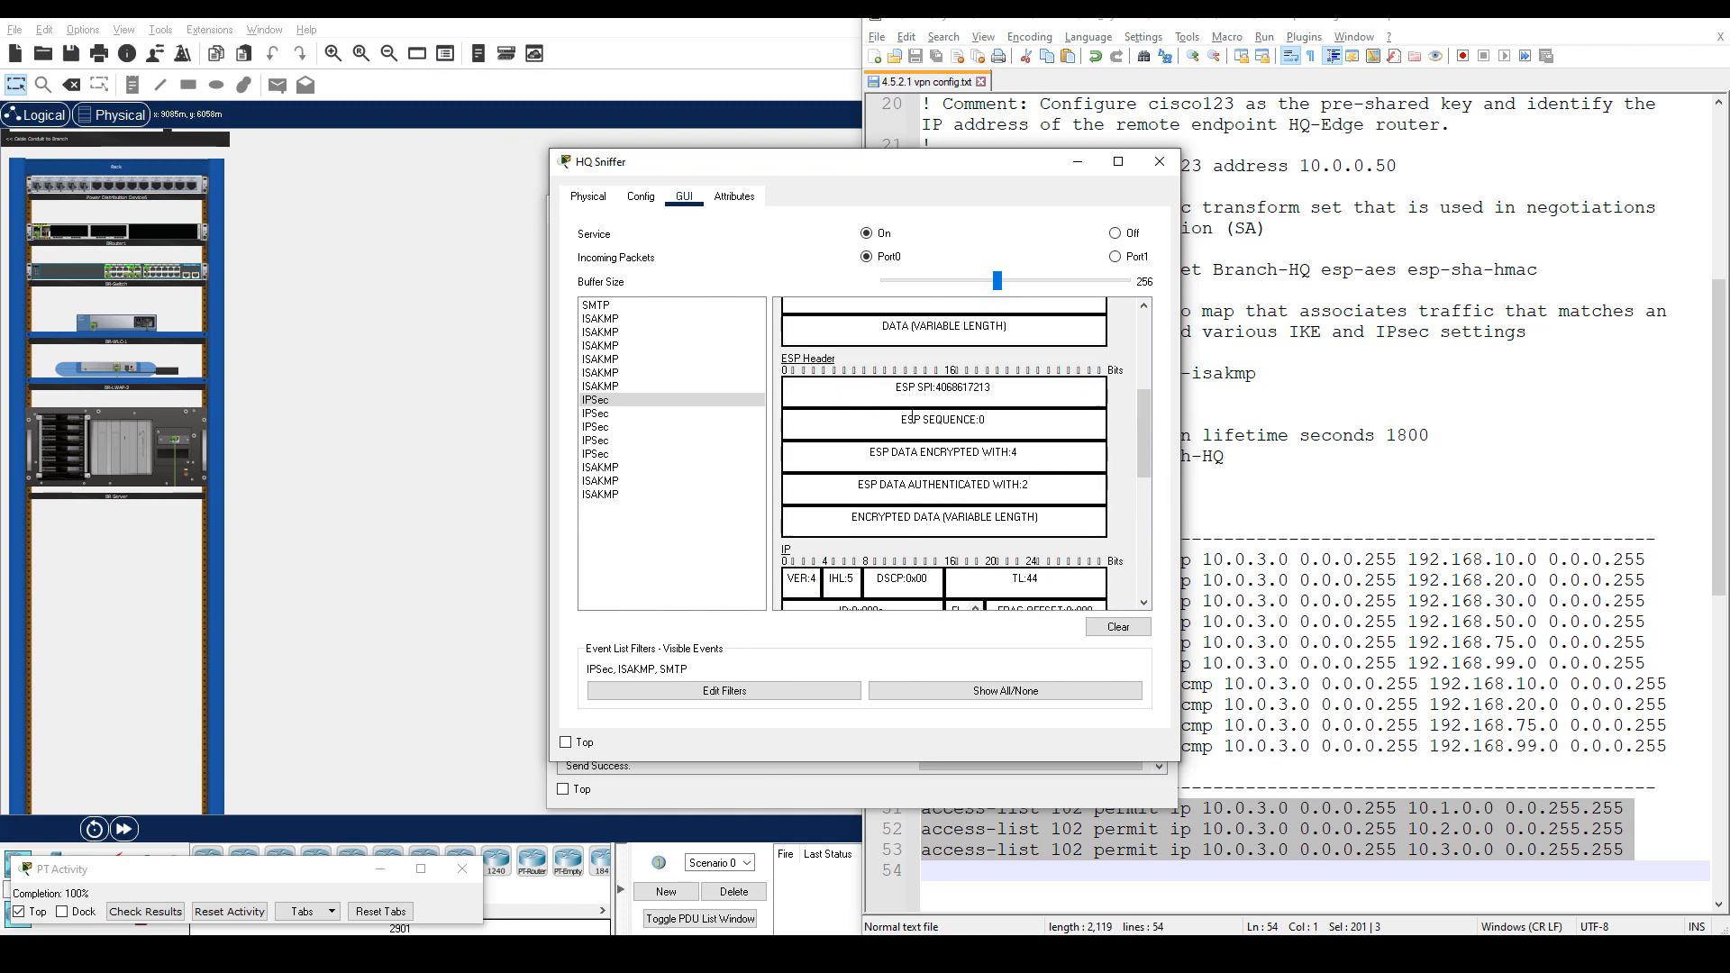
pyautogui.scroll(3, 863, 420)
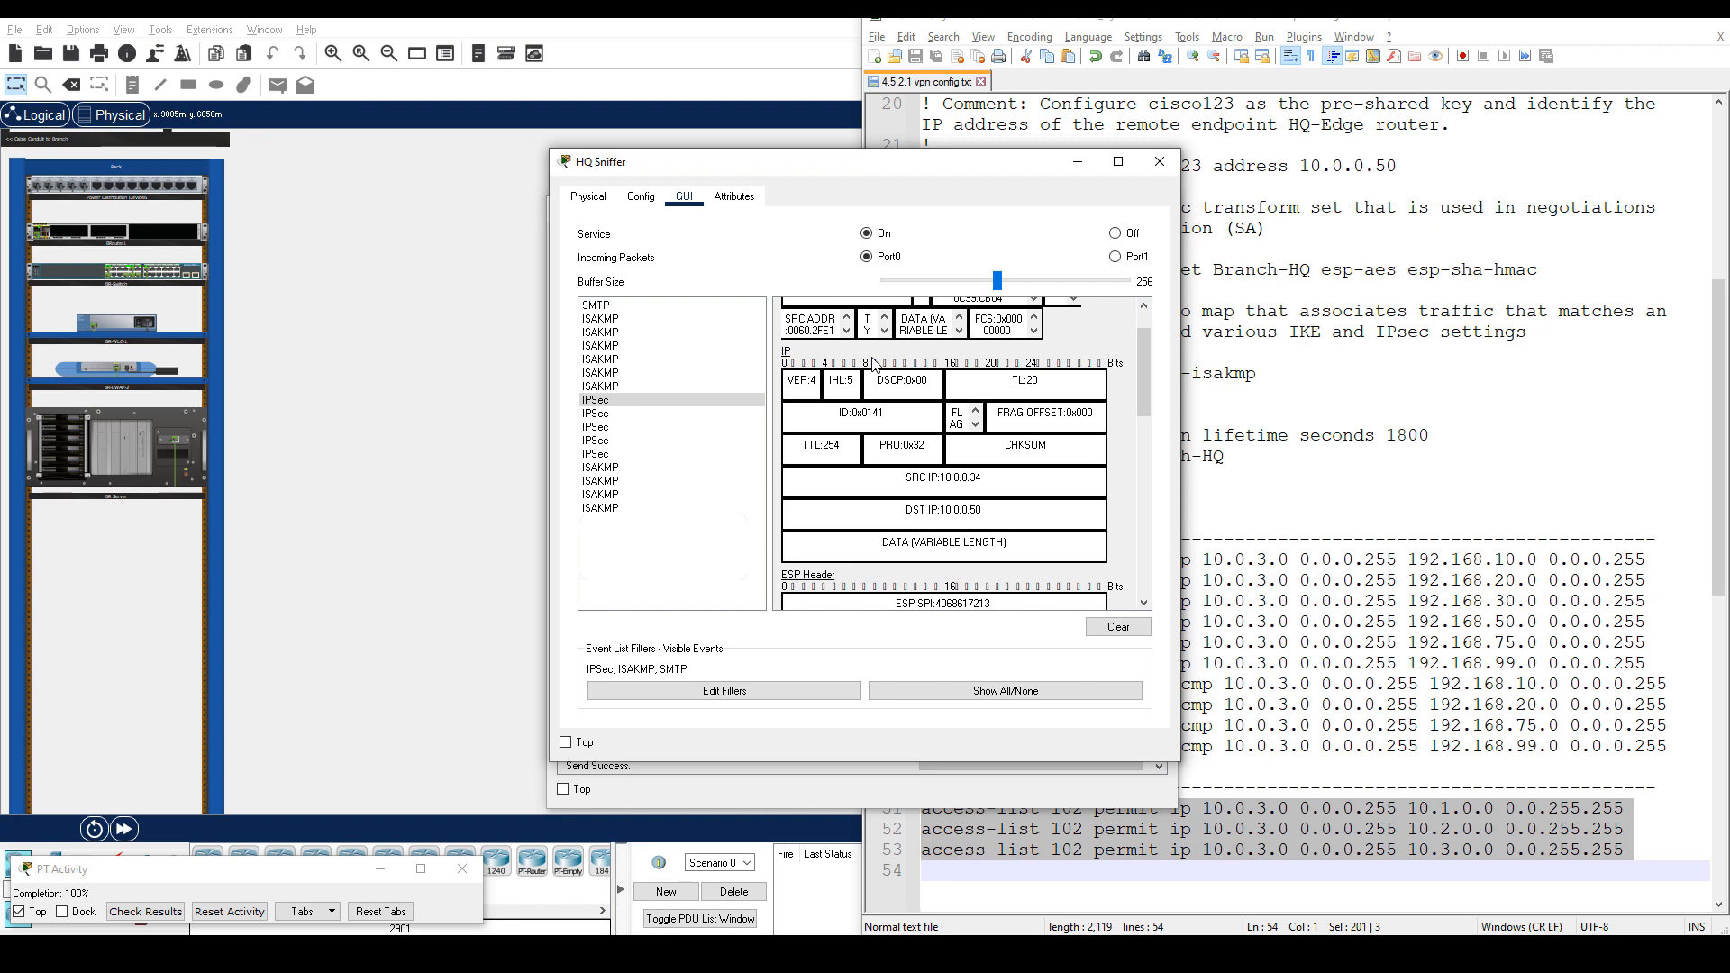
pyautogui.scroll(-4, 872, 363)
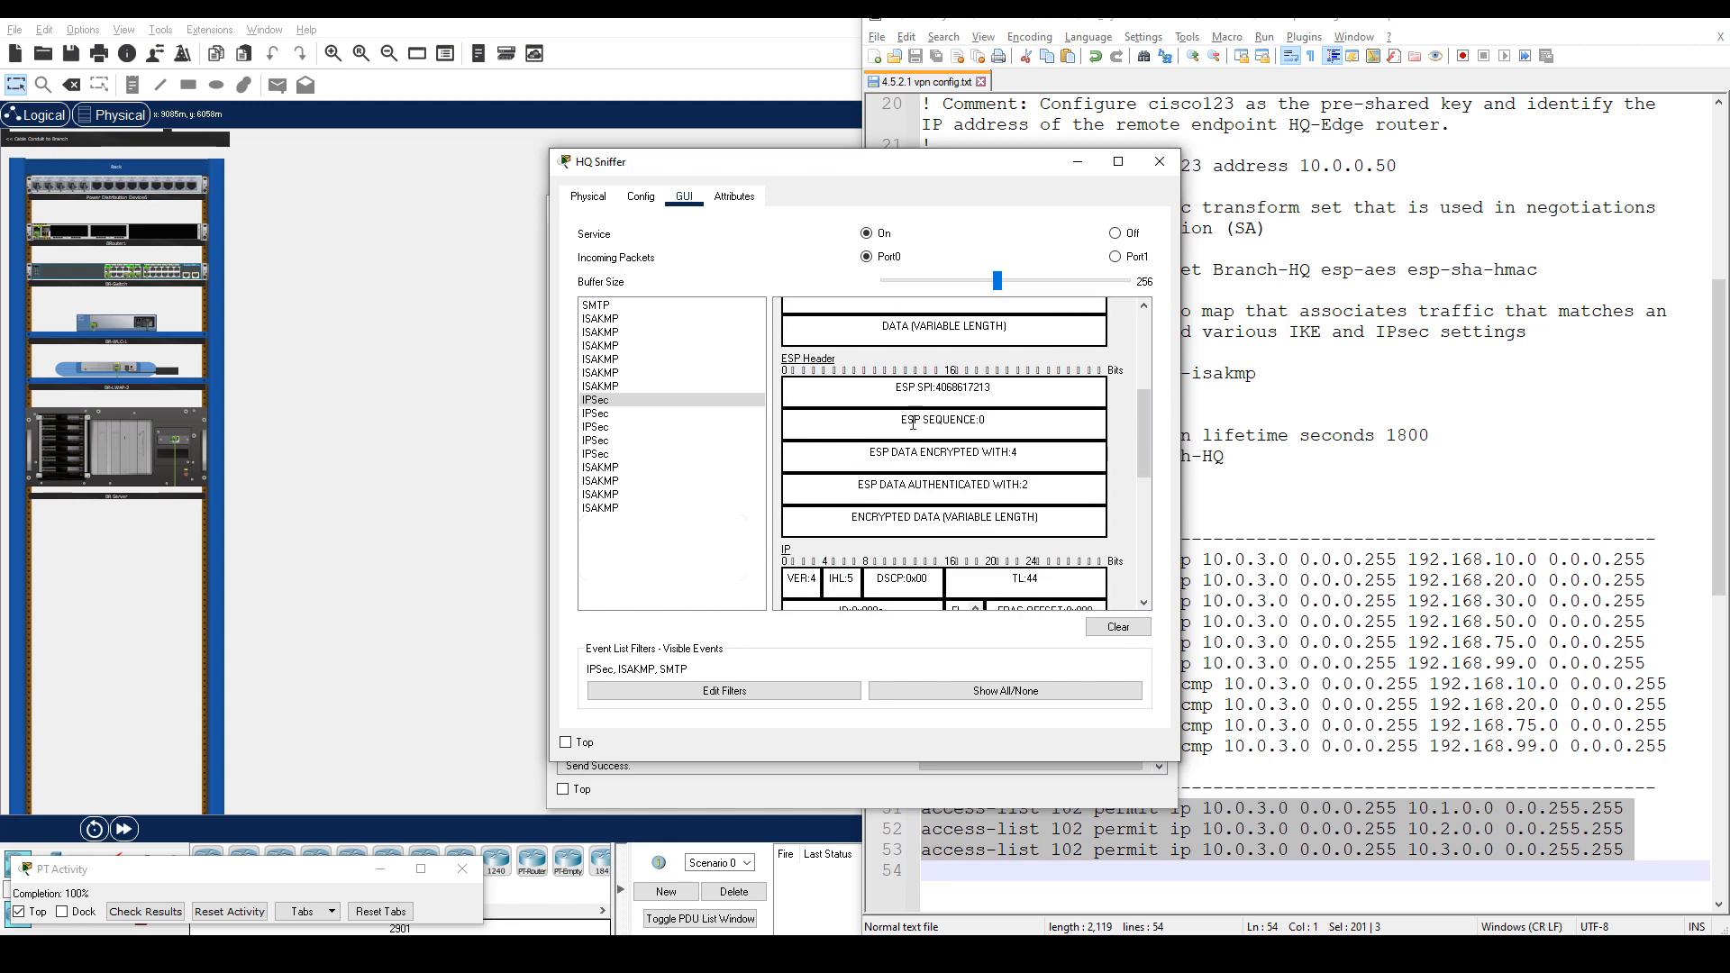